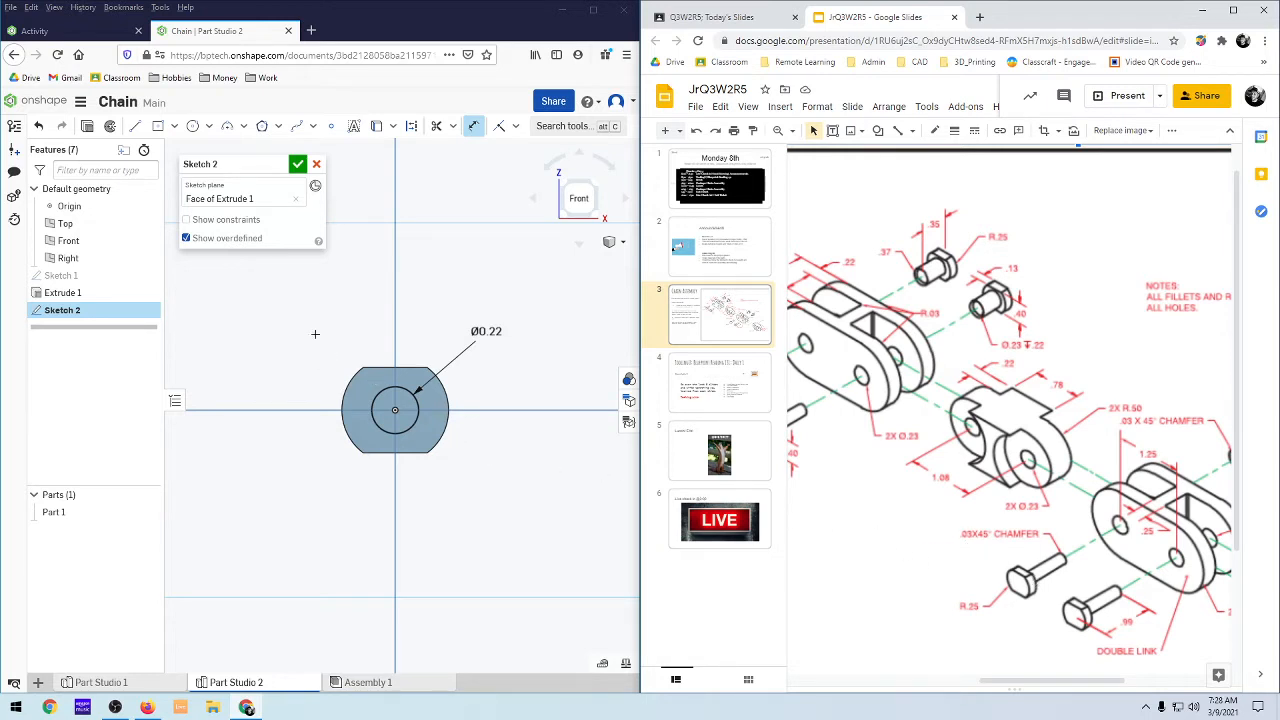
Extrude the 0.22 in circle on the head's face 0.86 in, adding it to the part as the pin's shaft
click(87, 129)
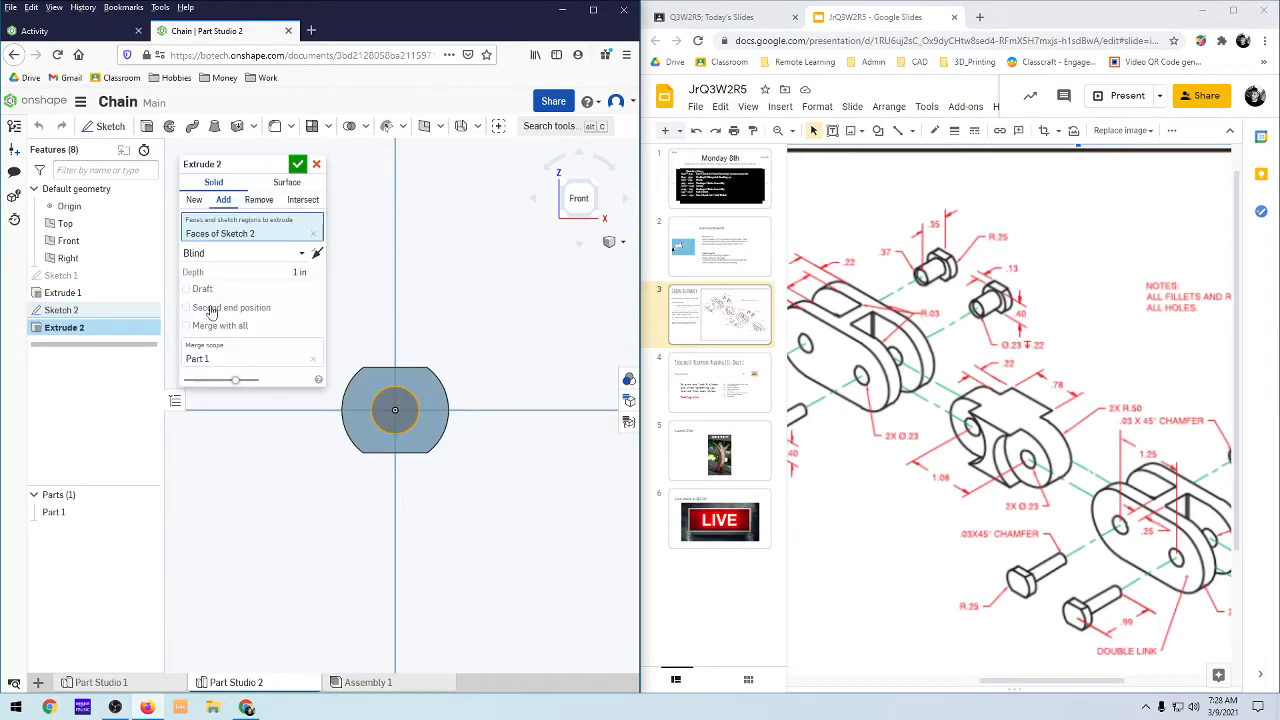
key(BackSpace)
key(Return)
right_drag(290, 433, 299, 434)
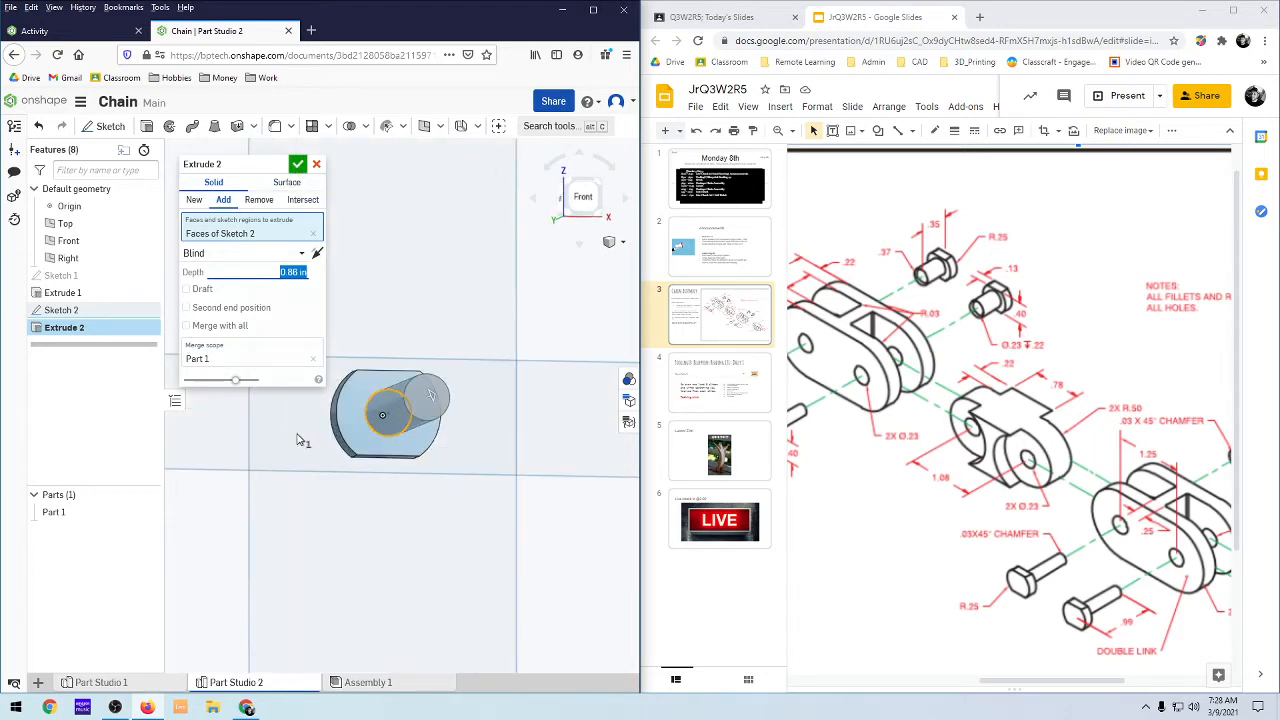
click(297, 163)
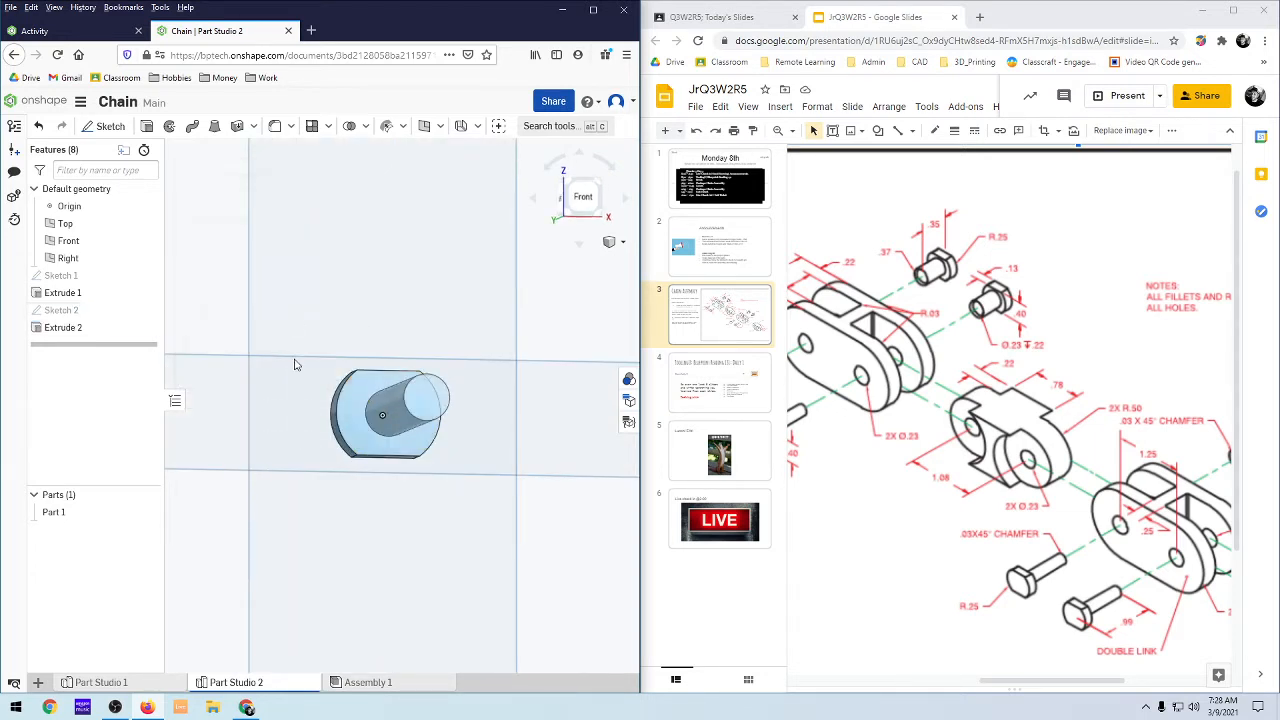
right_drag(294, 360, 310, 440)
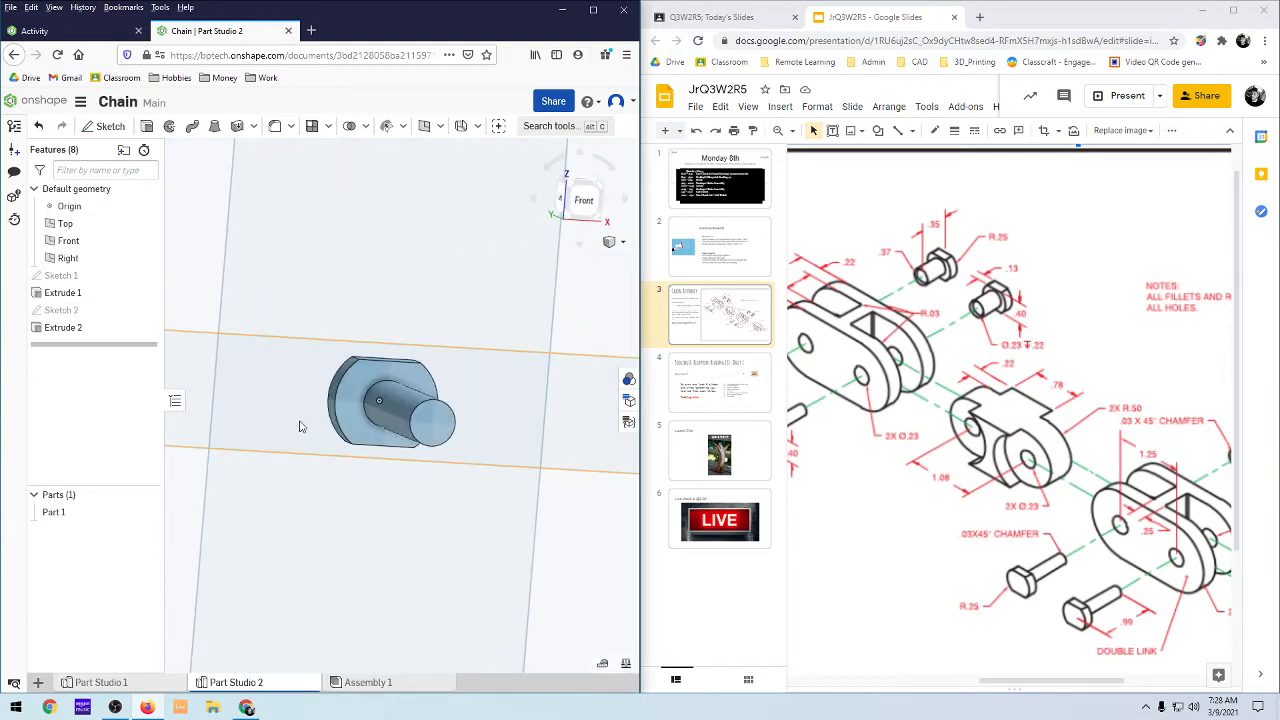
Chamfer the end edge of the pin's shaft by distance and angle, with a distance of 0.03 in at 45 degrees
click(289, 126)
click(310, 178)
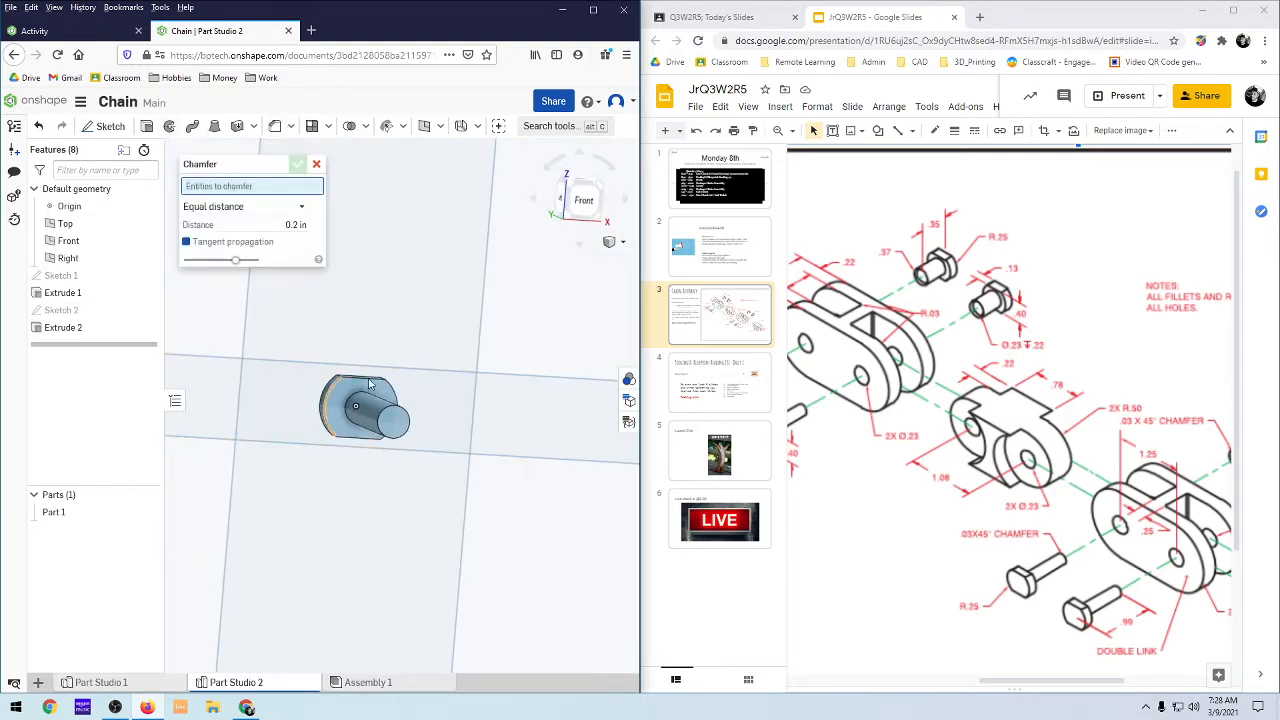
scroll(380, 440, up, 5)
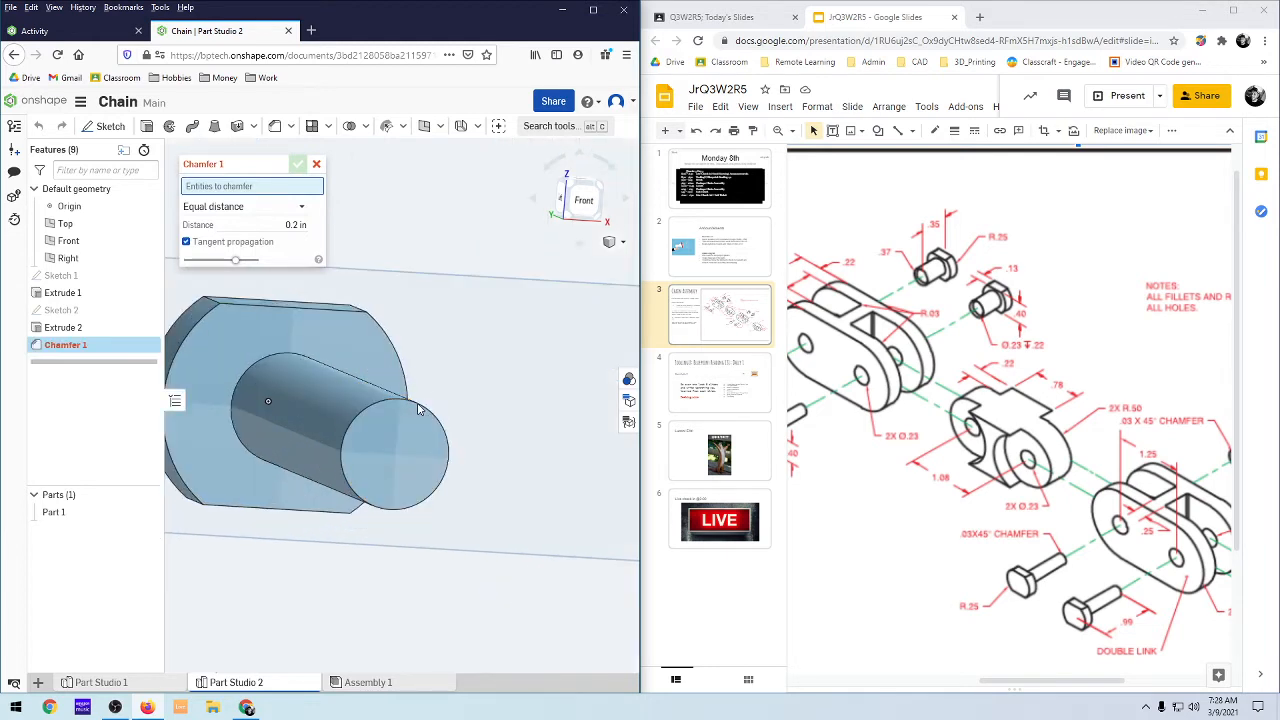
click(418, 410)
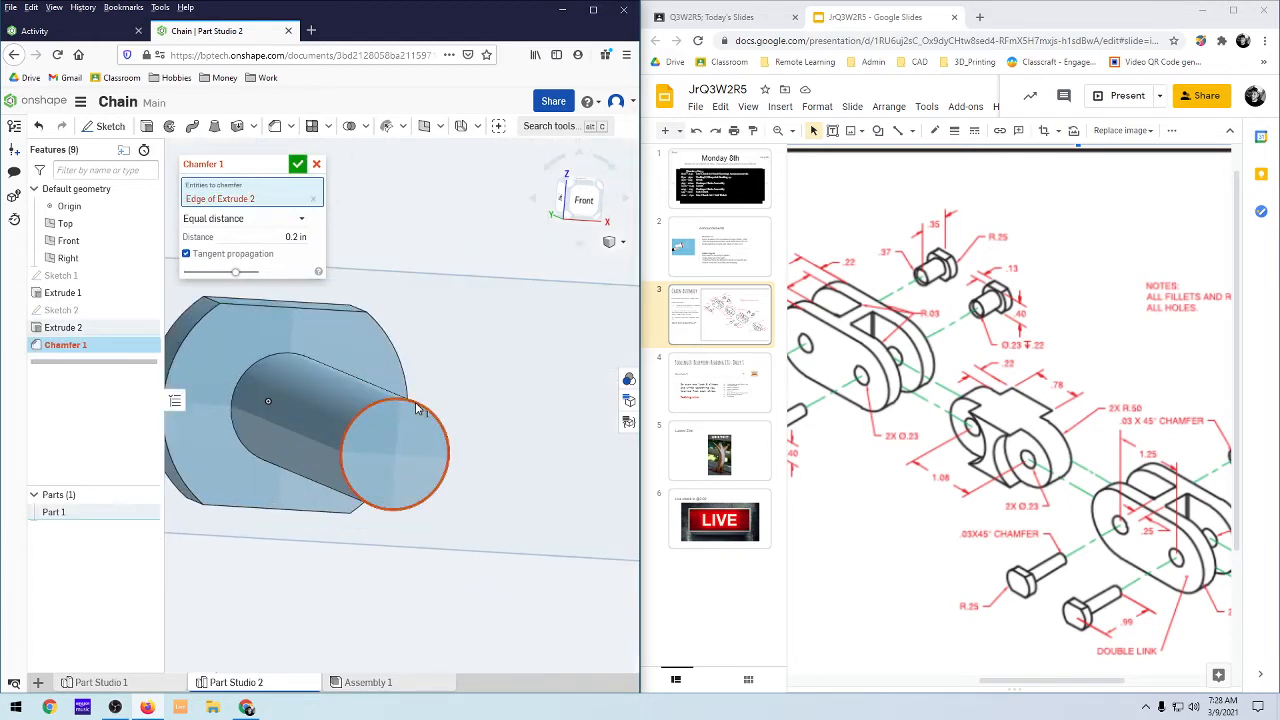
click(277, 219)
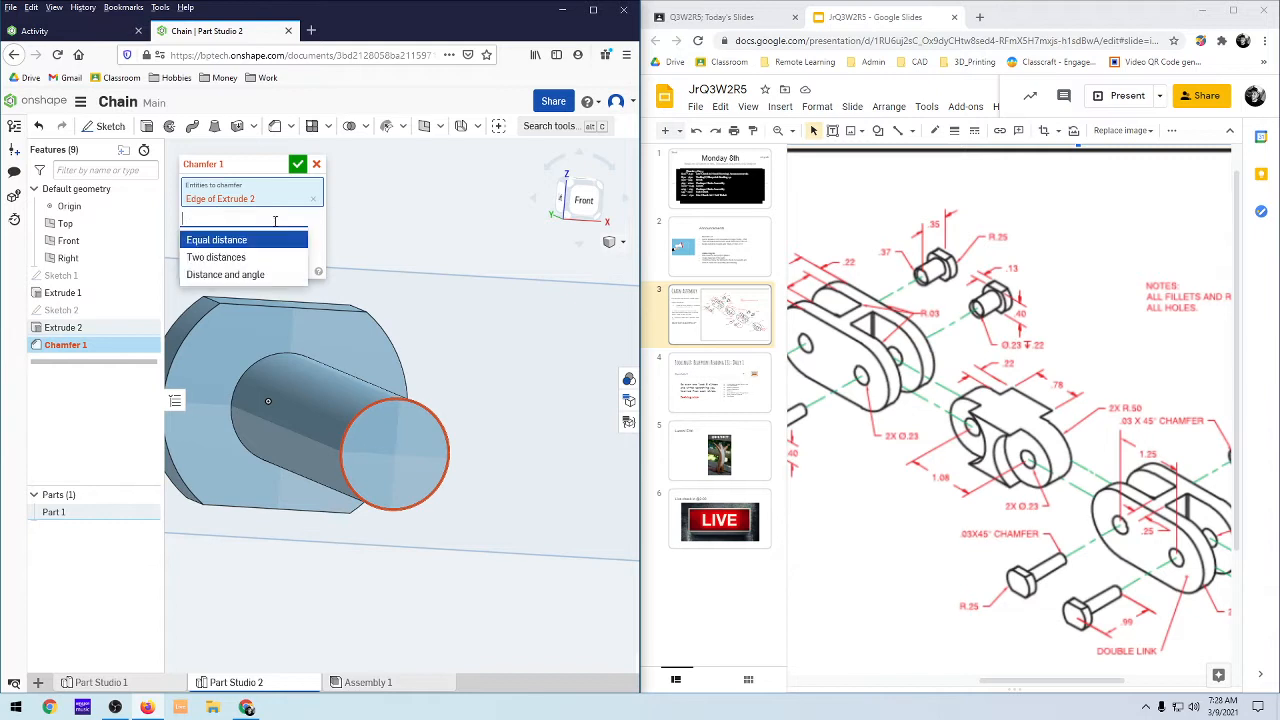
click(253, 276)
click(271, 237)
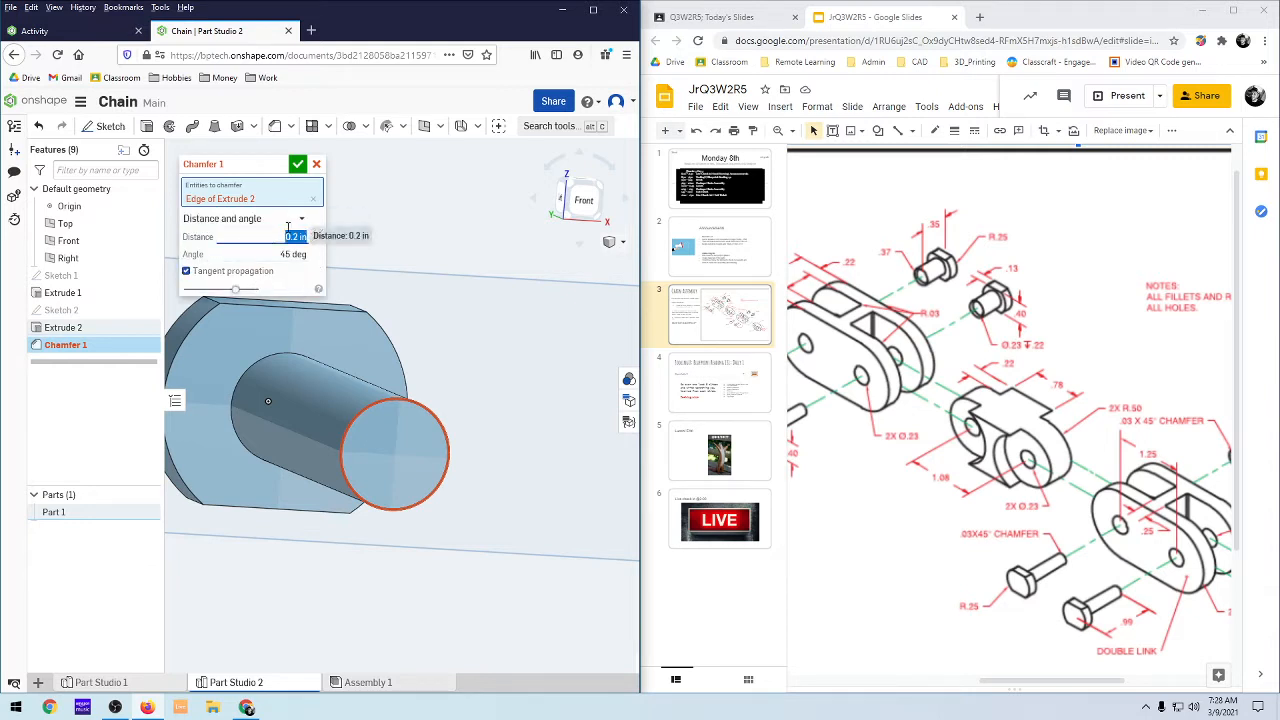
text(0.03)
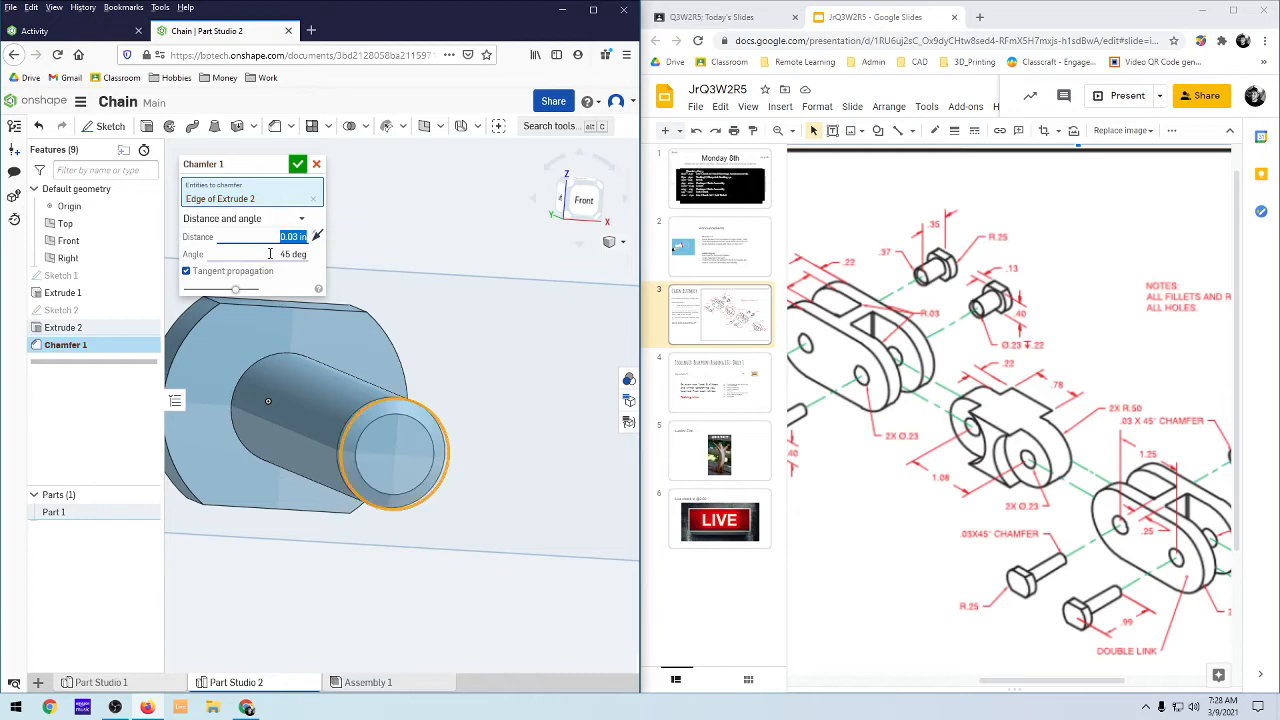
click(297, 166)
Rename the finished part as Pin and hide it
scroll(286, 438, down, 4)
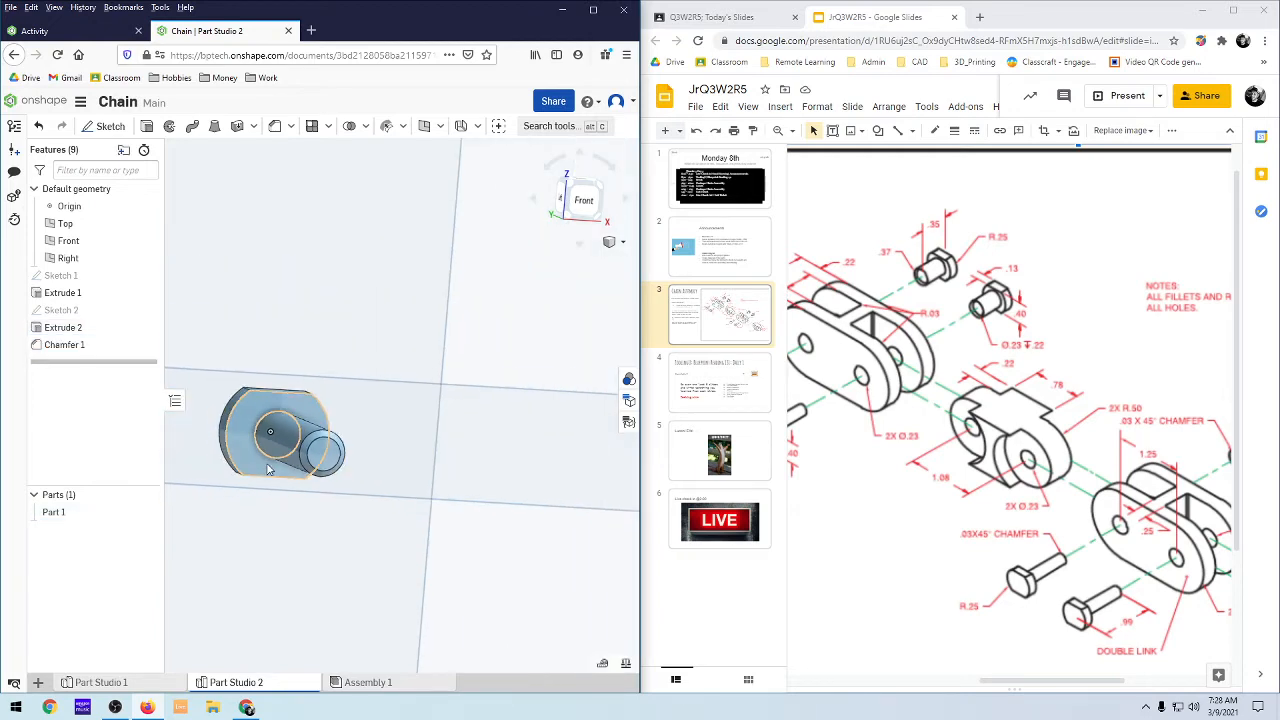
scroll(280, 440, up, 1)
right_drag(366, 512, 396, 499)
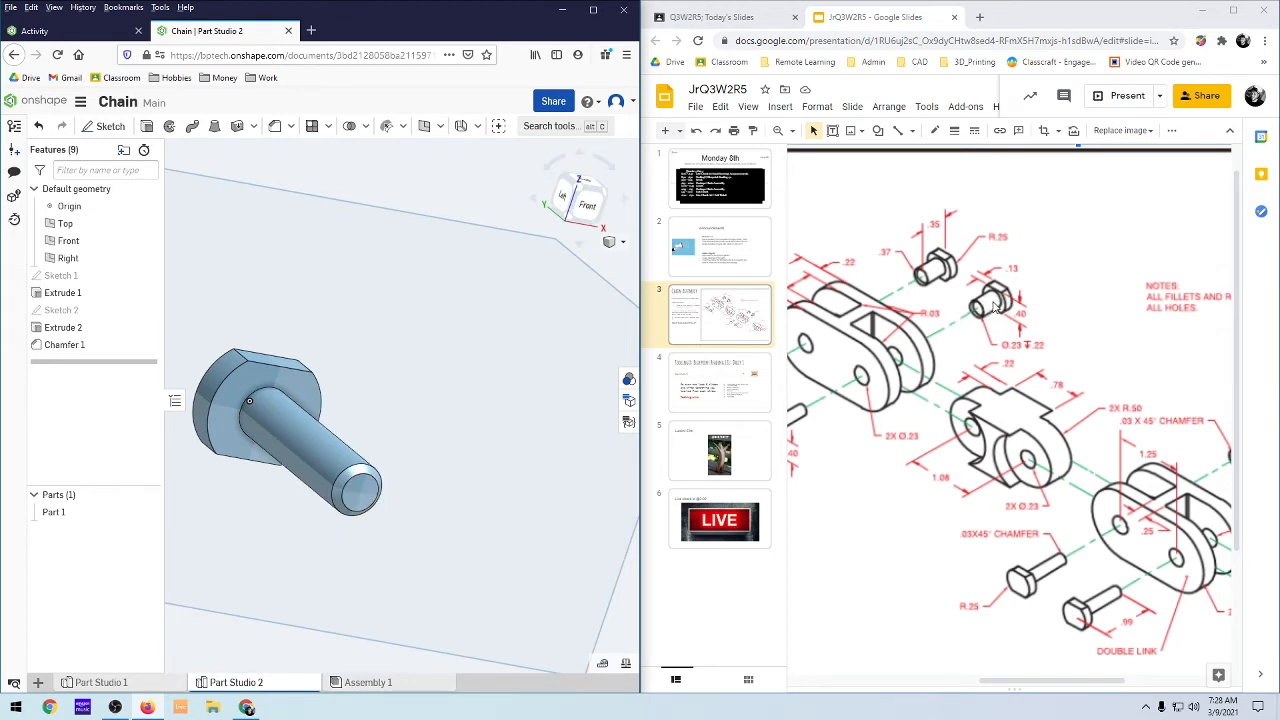
mouse_move(1006, 677)
mouse_down()
mouse_move(1051, 677)
mouse_move(963, 697)
mouse_up()
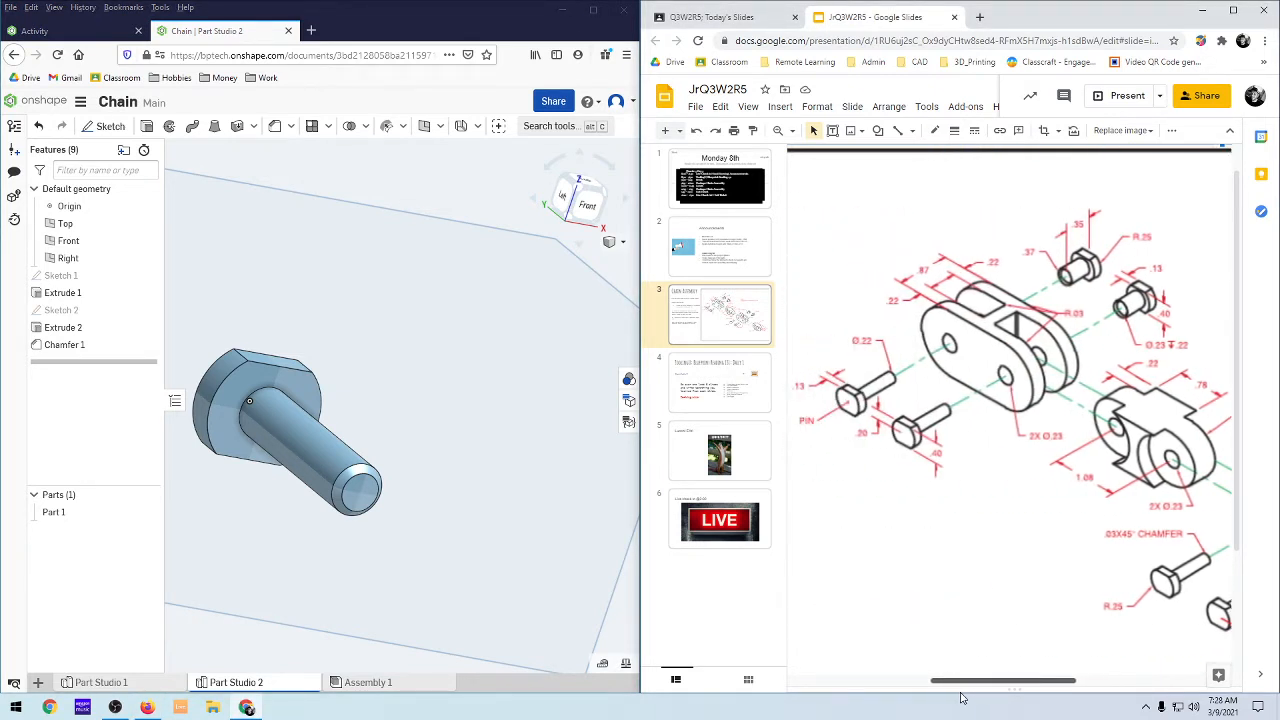
scroll(270, 505, down, 3)
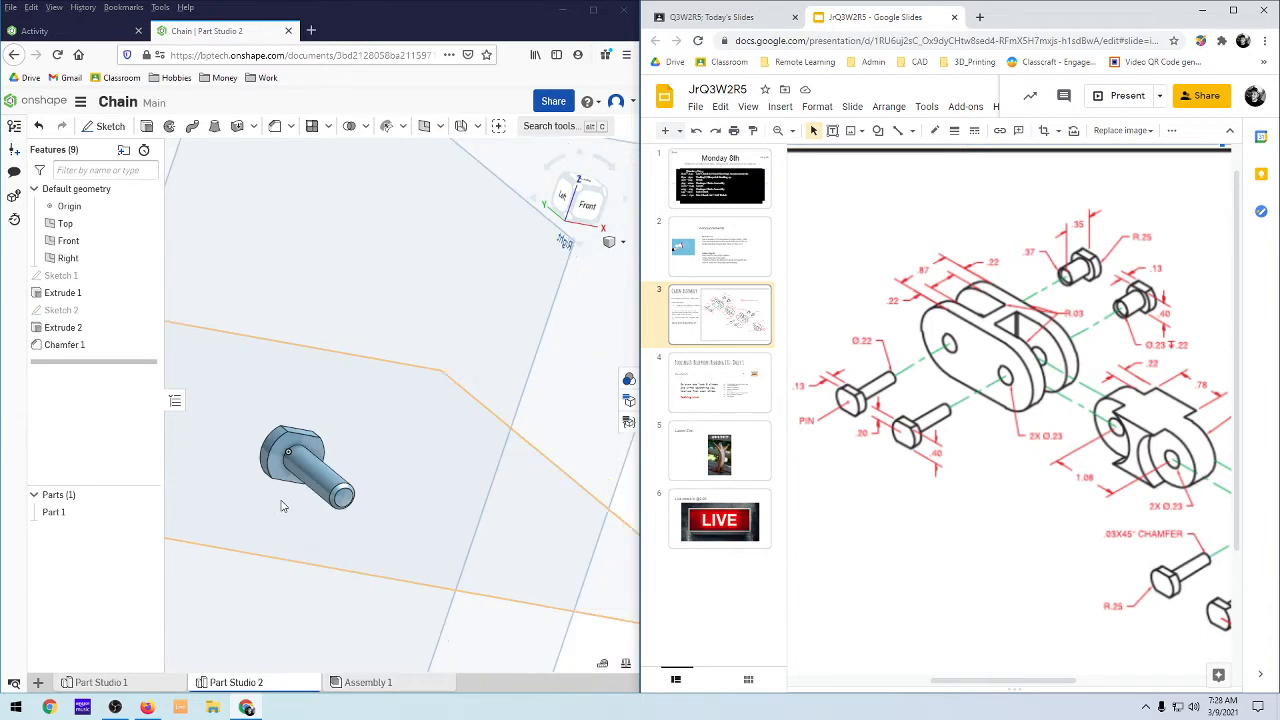
right_click(70, 516)
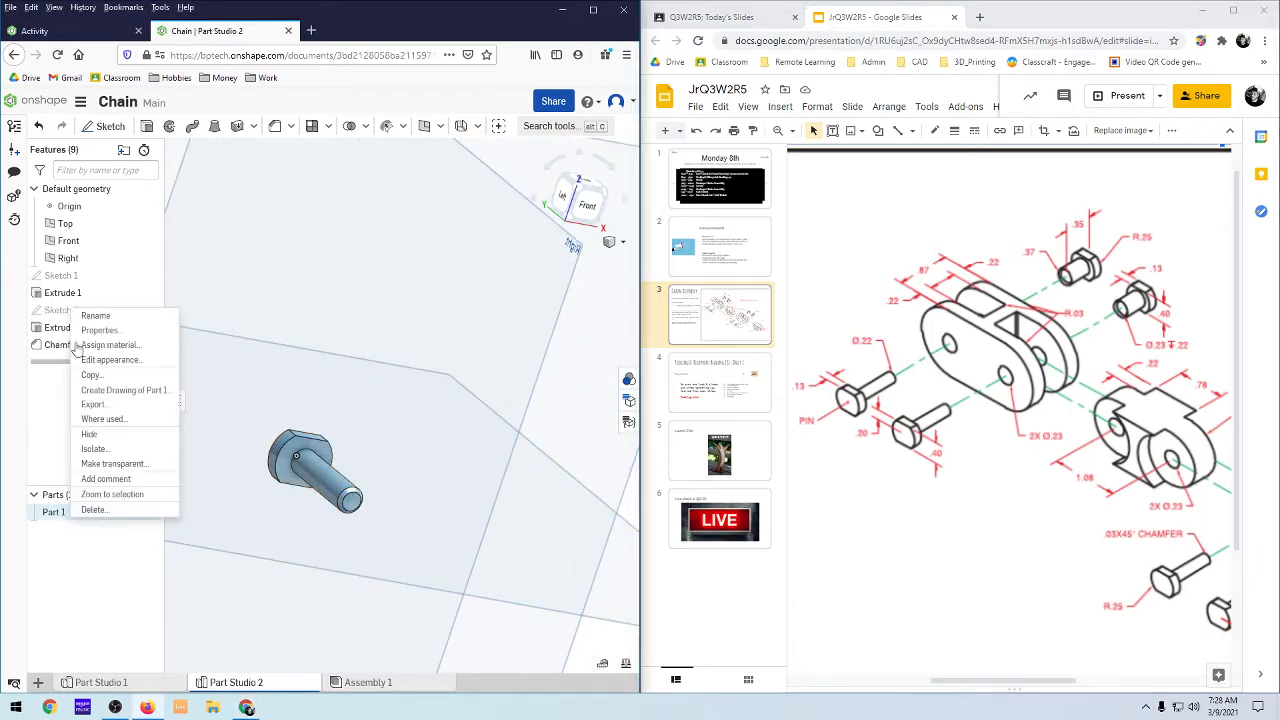
click(100, 315)
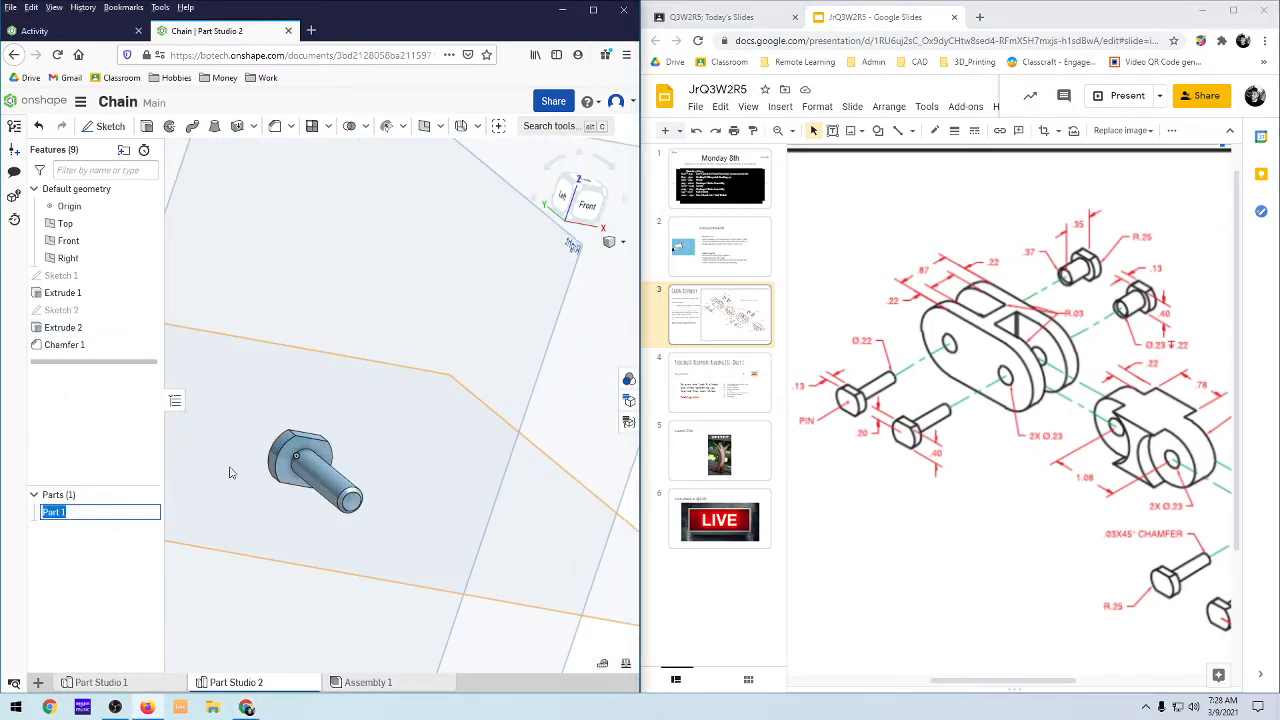
text(Pin)
click(116, 582)
click(151, 512)
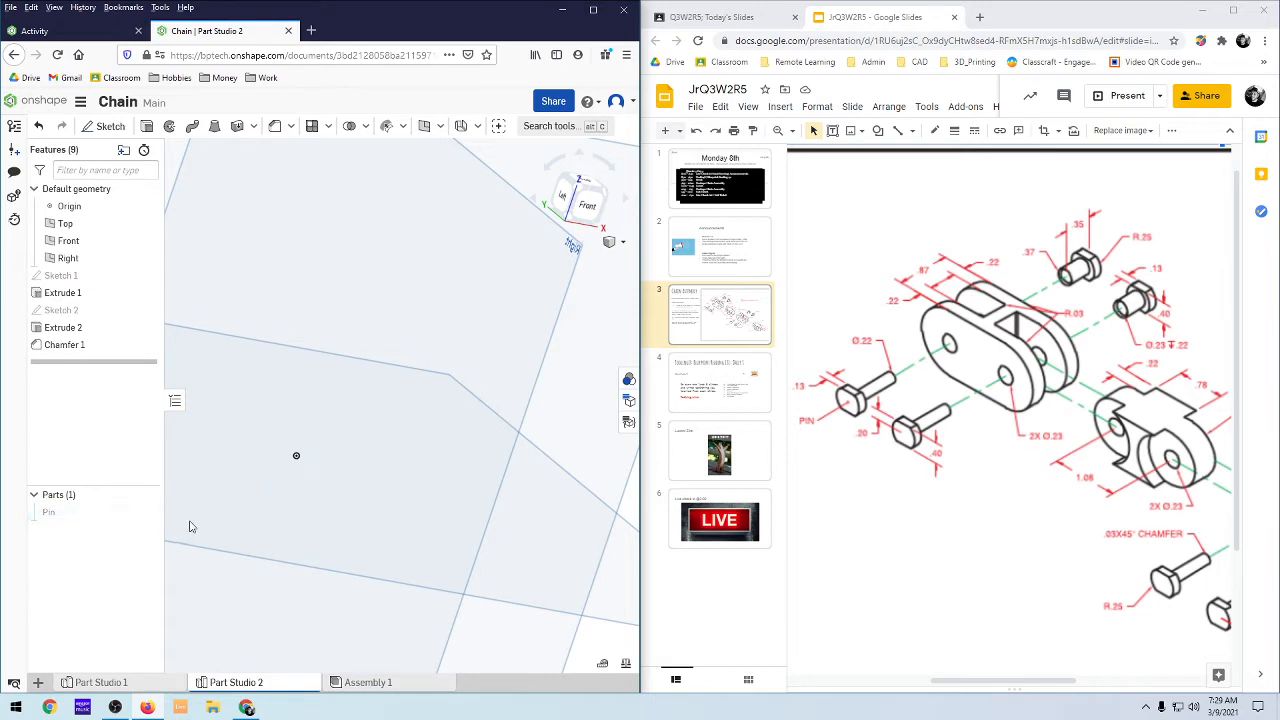
Start a new sketch on the Front plane, viewed from the front
scroll(241, 503, down, 3)
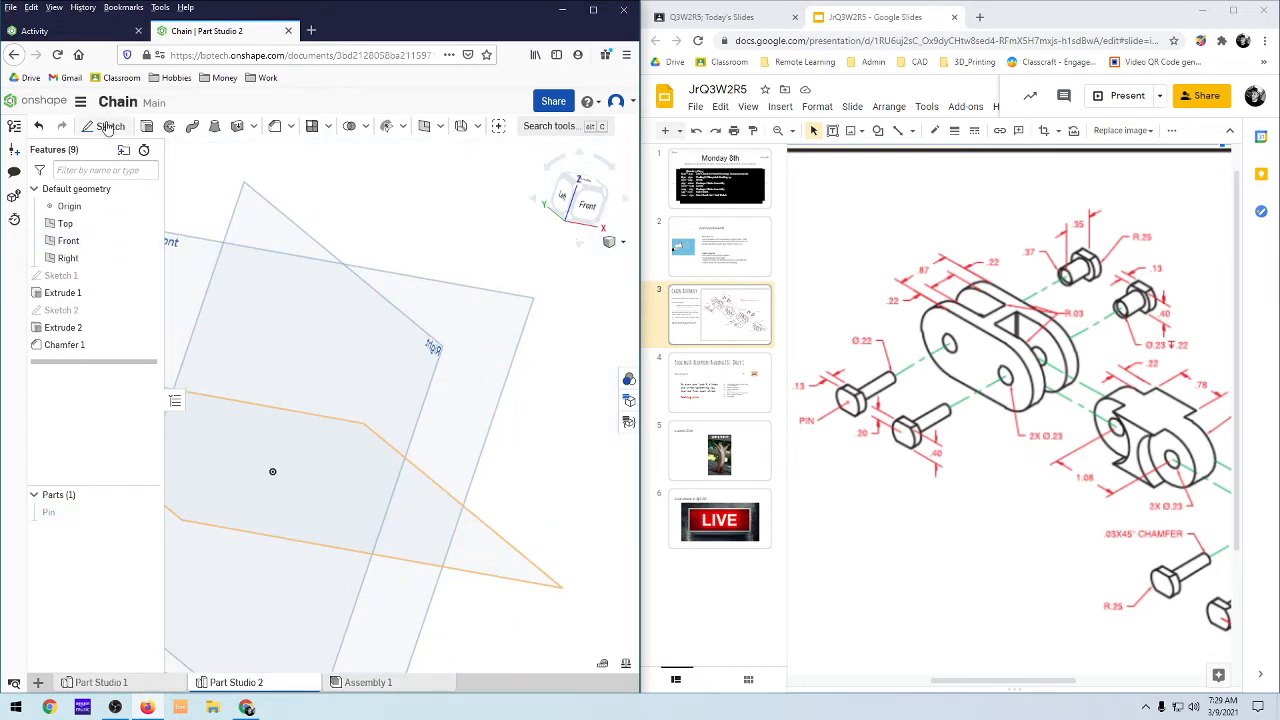
click(586, 206)
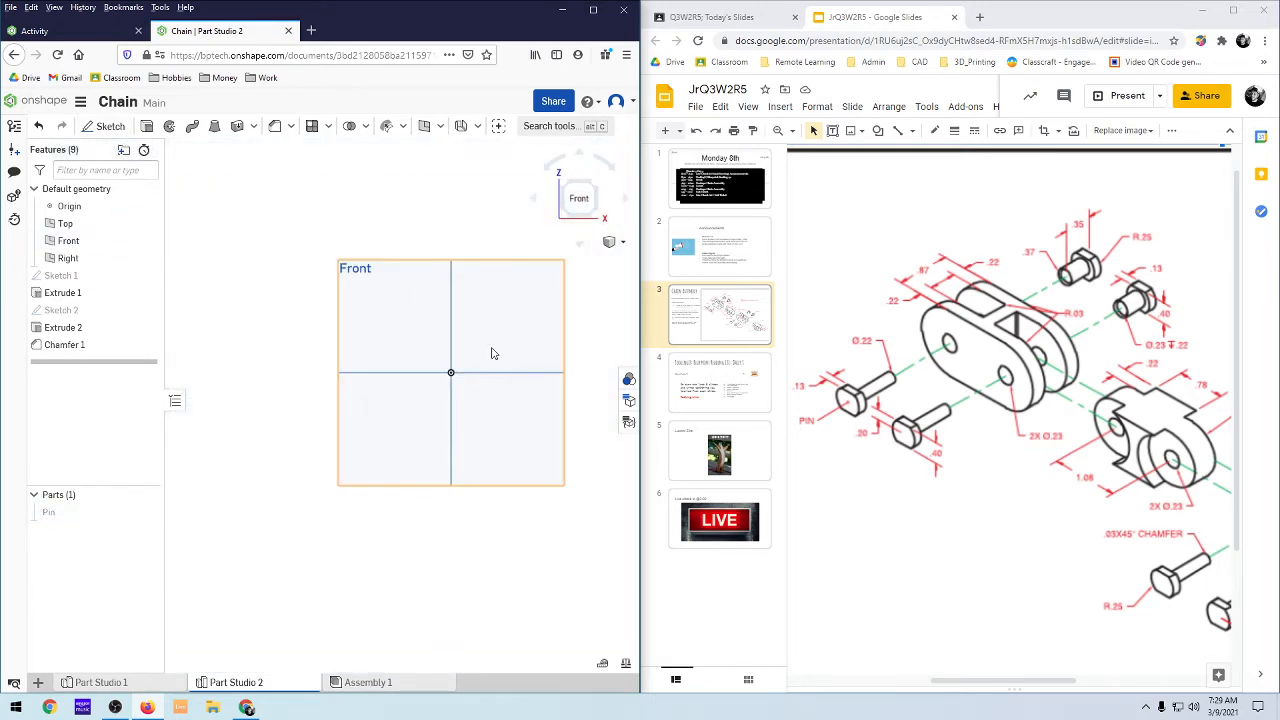
click(104, 126)
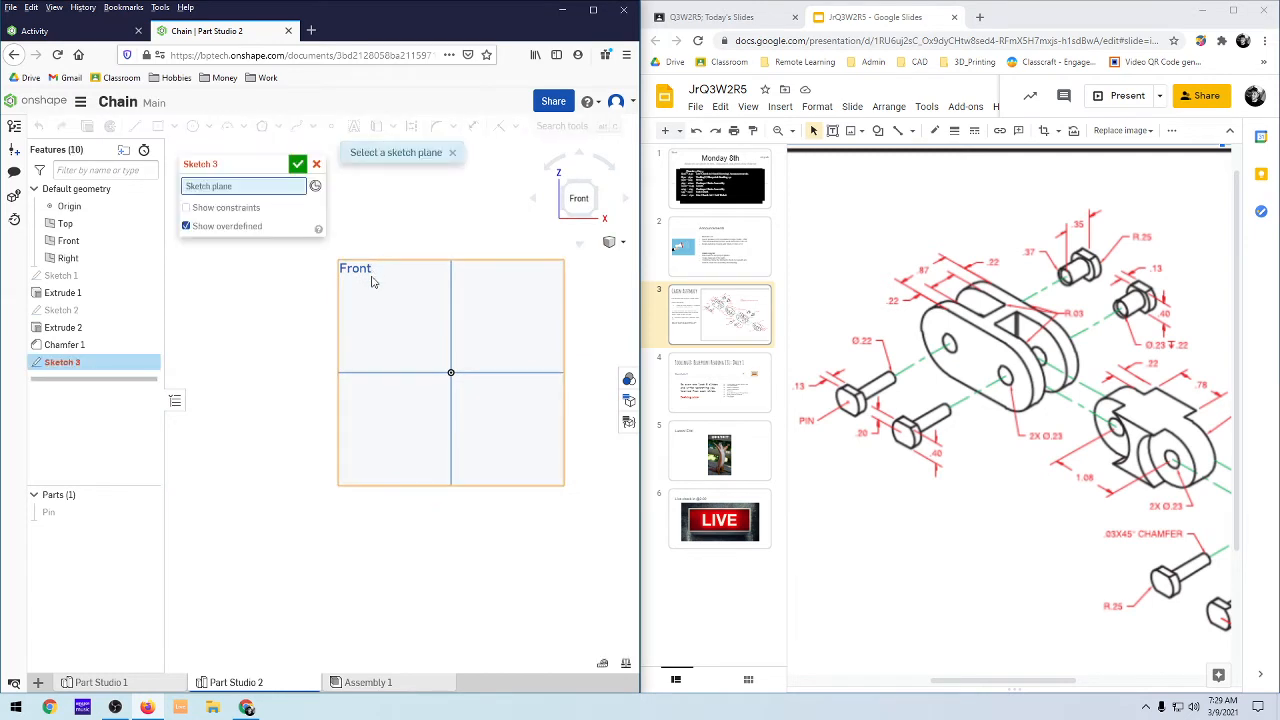
click(371, 281)
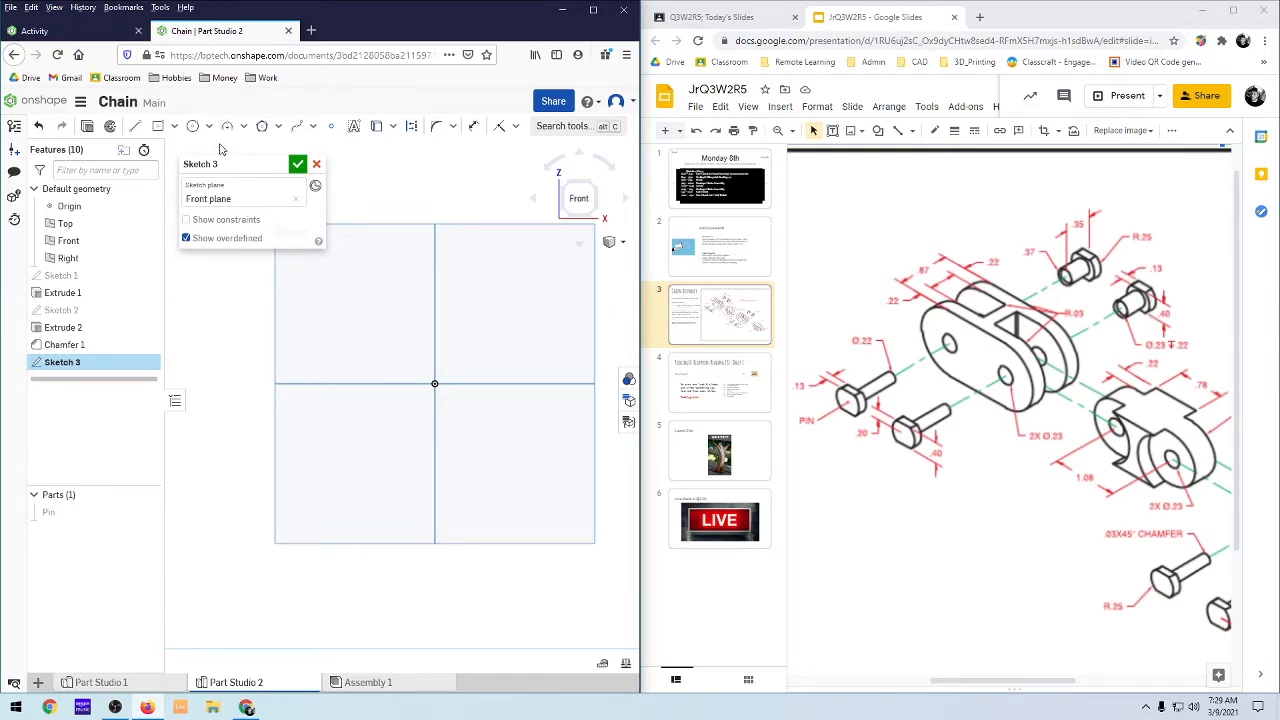
Draw a center-point rectangle about 1.54 in high, centred on the origin
click(157, 126)
scroll(494, 389, up, 1)
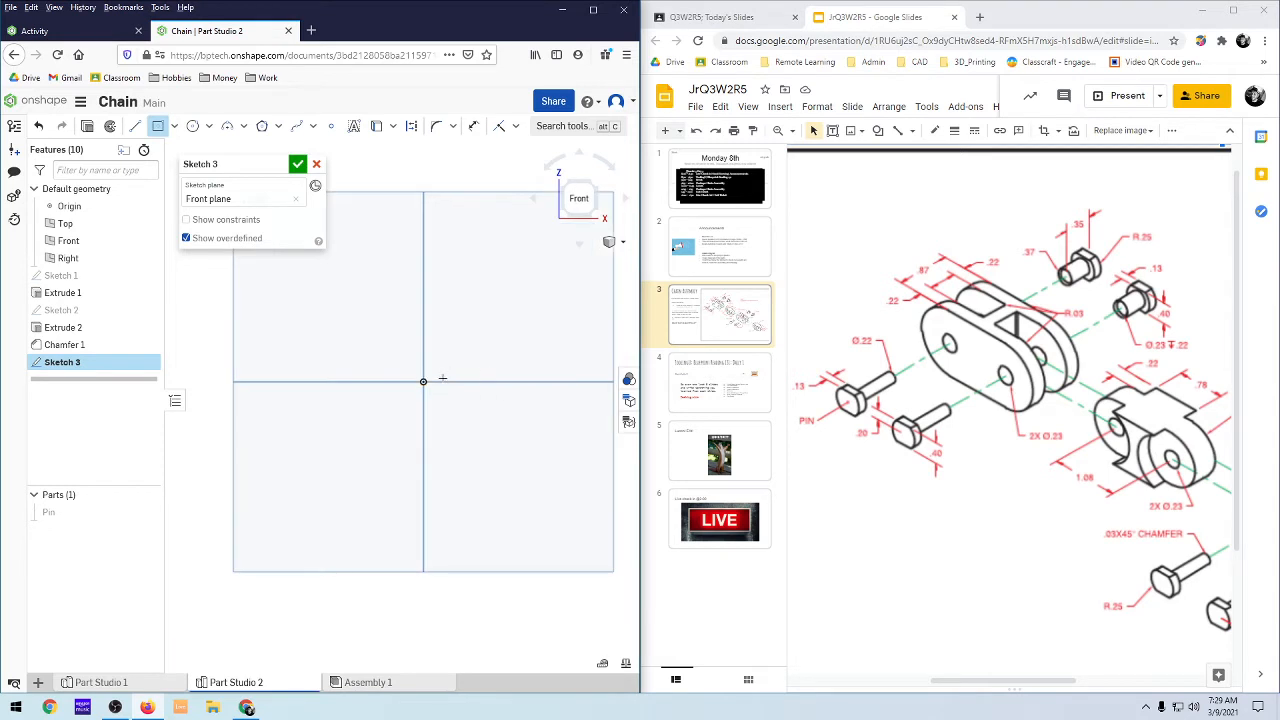
click(423, 382)
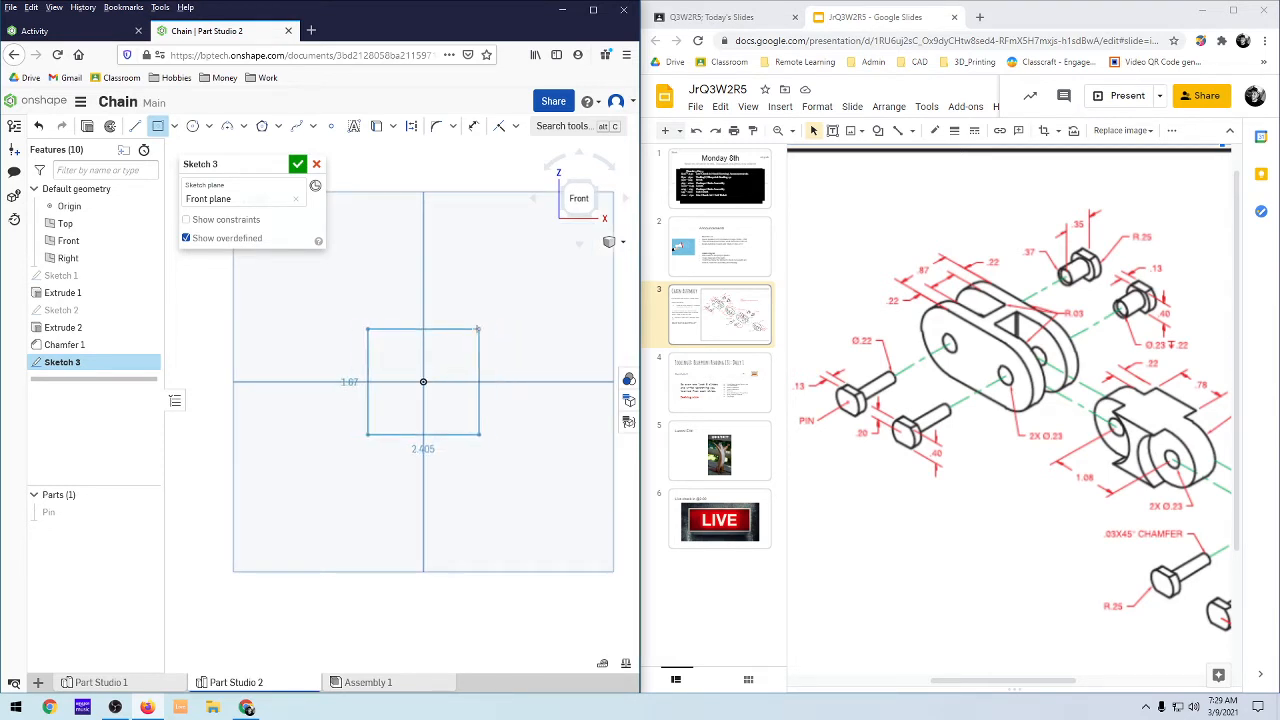
click(491, 402)
Dimension the rectangle's height as 0.4 in
key(d)
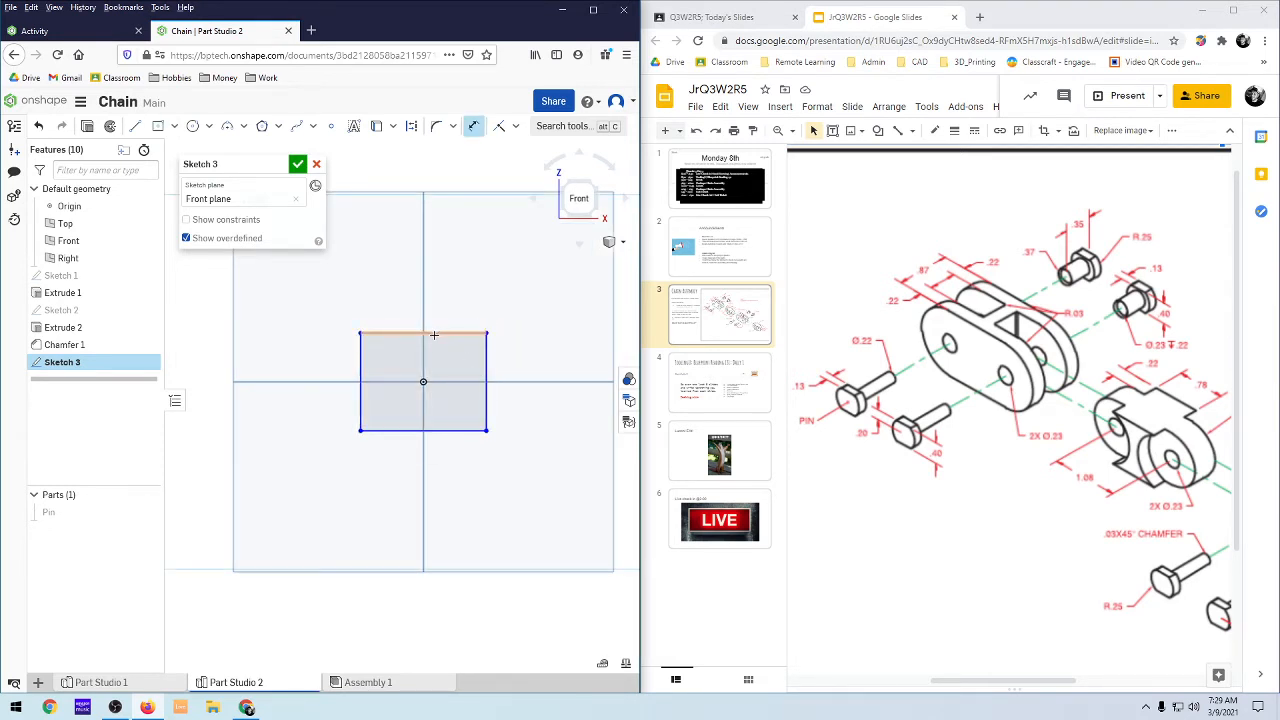
click(487, 378)
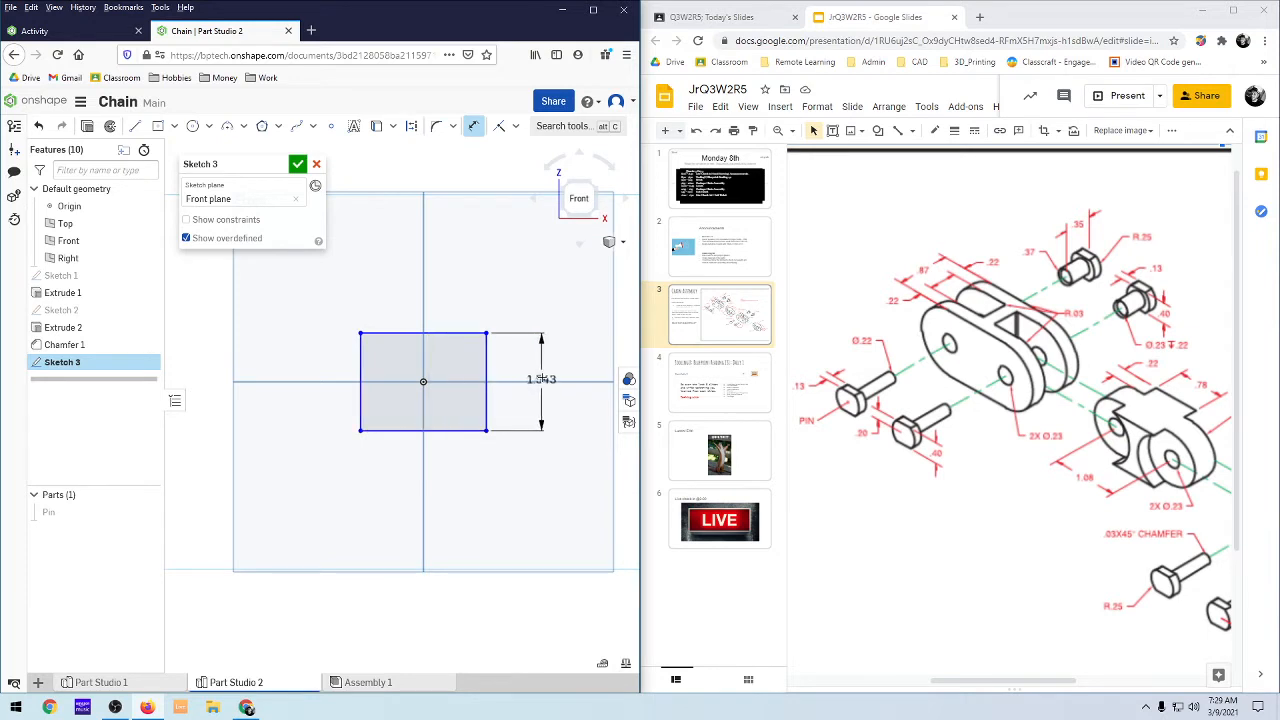
click(560, 365)
text(.4)
key(Return)
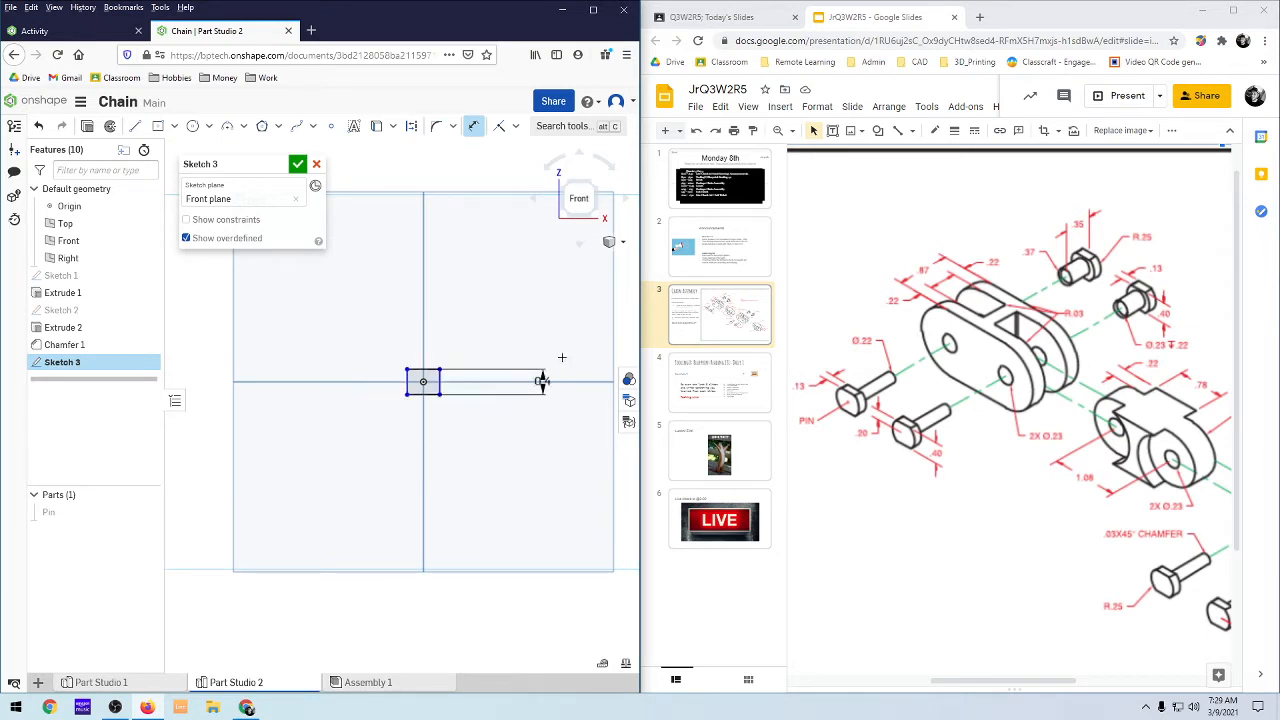
Draw a circle about 0.72 in in diameter over the rectangle, centred just beside the origin
scroll(418, 391, up, 3)
scroll(466, 358, up, 5)
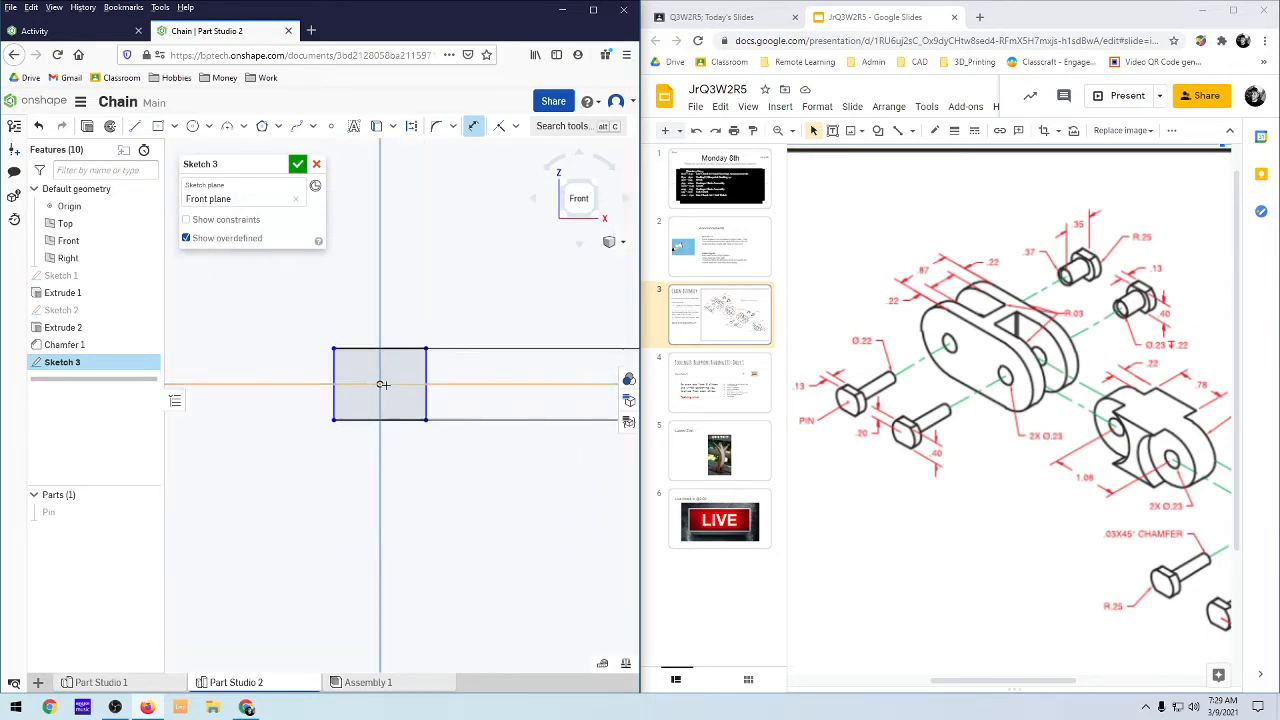
key(c)
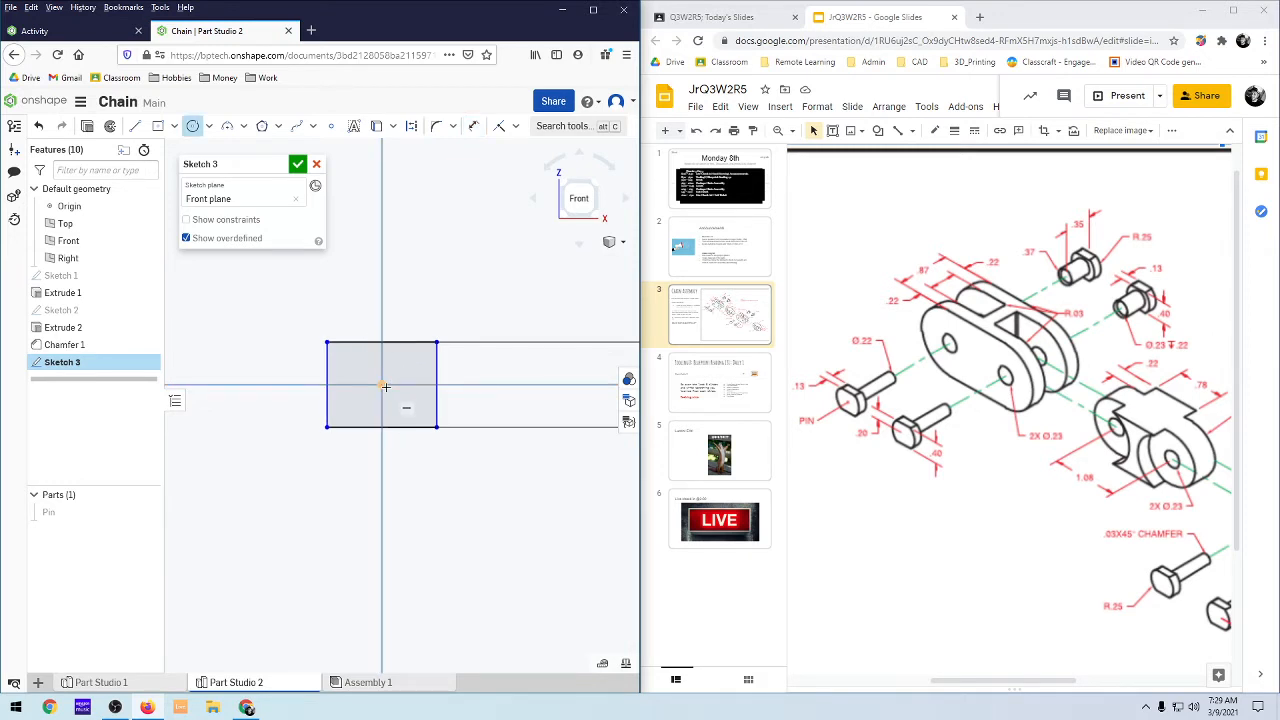
click(382, 384)
click(368, 309)
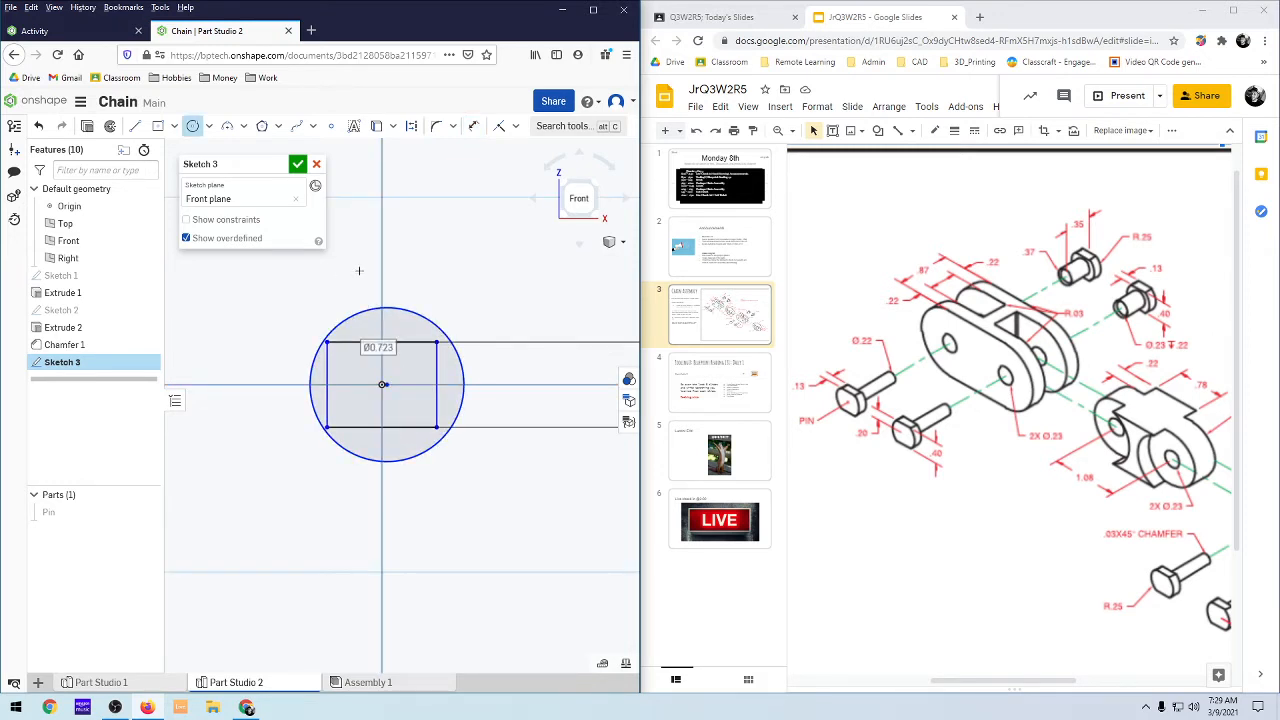
Dimension the circle's diameter as 0.5 in
key(d)
click(417, 306)
click(455, 240)
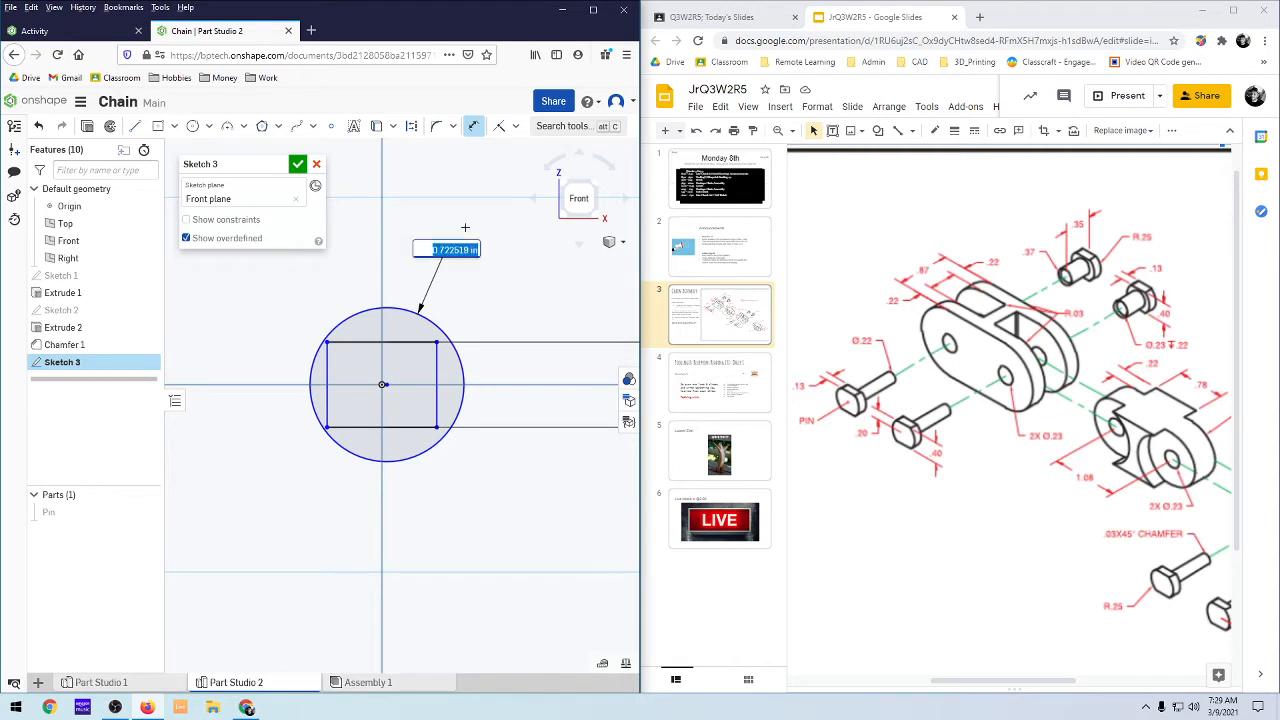
text(0.5)
key(Return)
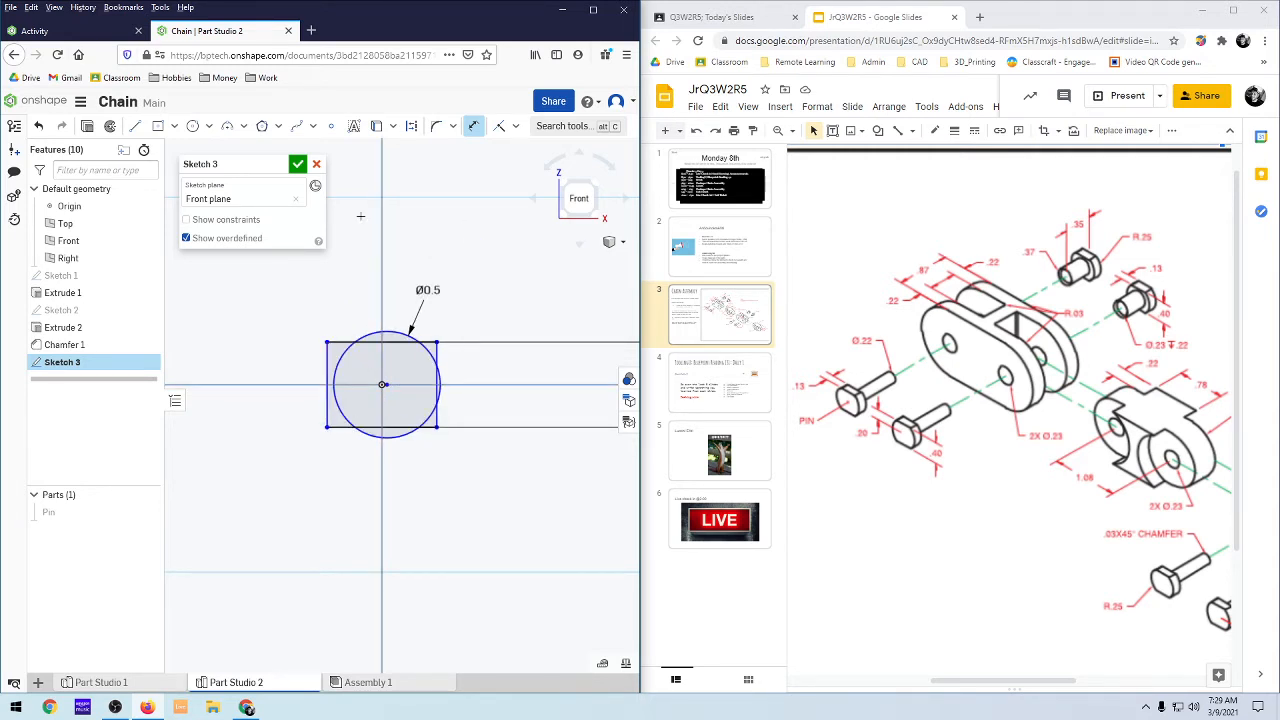
Make the circle's center point coincident with the origin
click(498, 128)
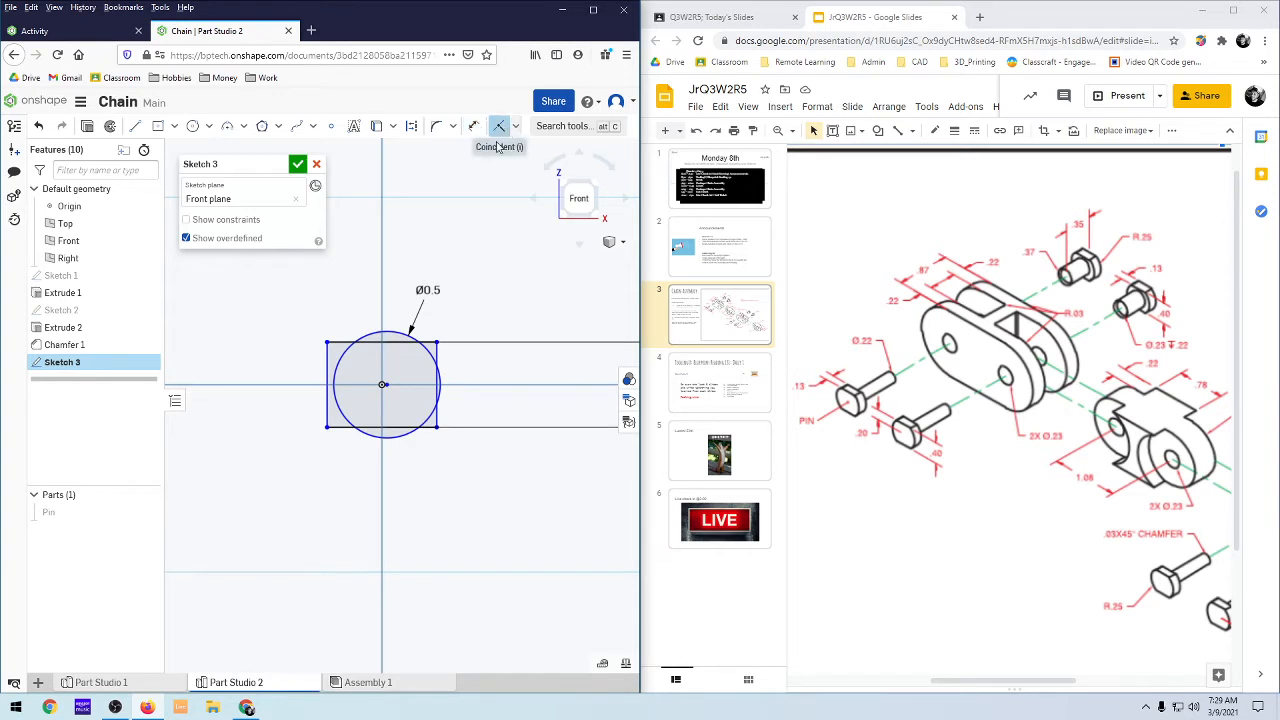
scroll(400, 381, up, 2)
click(378, 388)
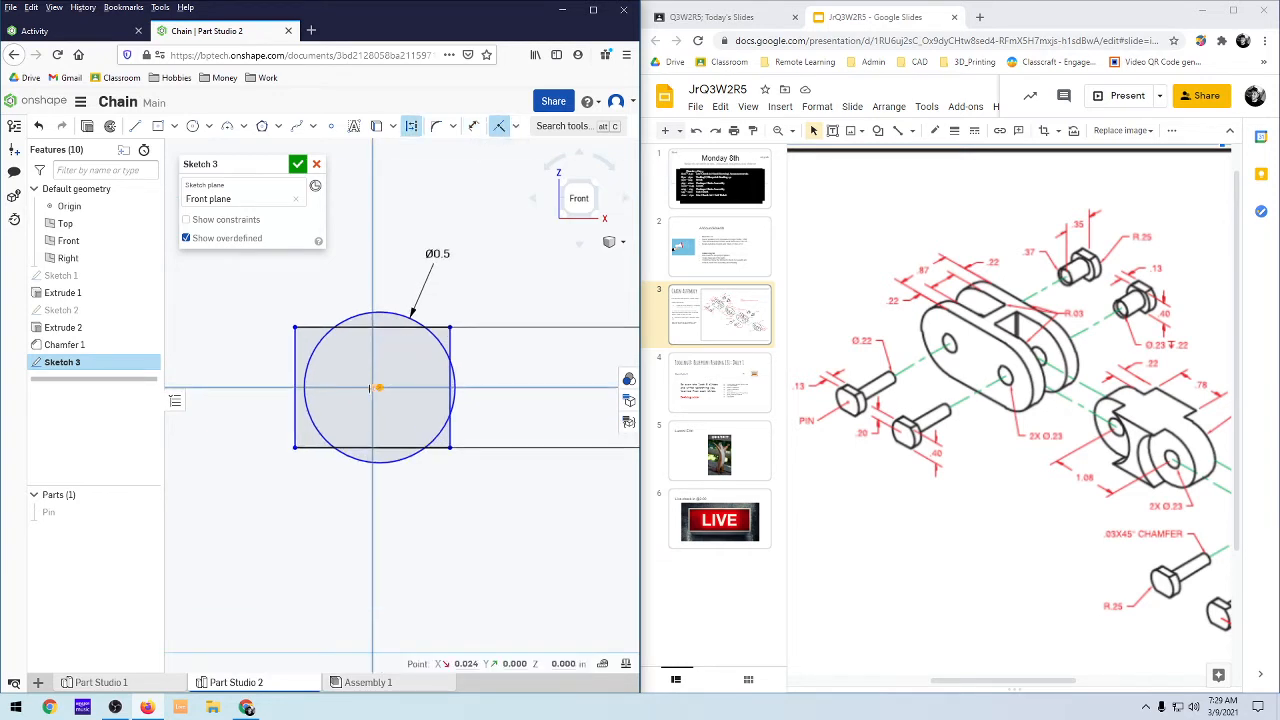
click(372, 388)
Trim the overlapping rectangle and circle down to a single round profile with flat upper and lower edges
scroll(393, 382, down, 3)
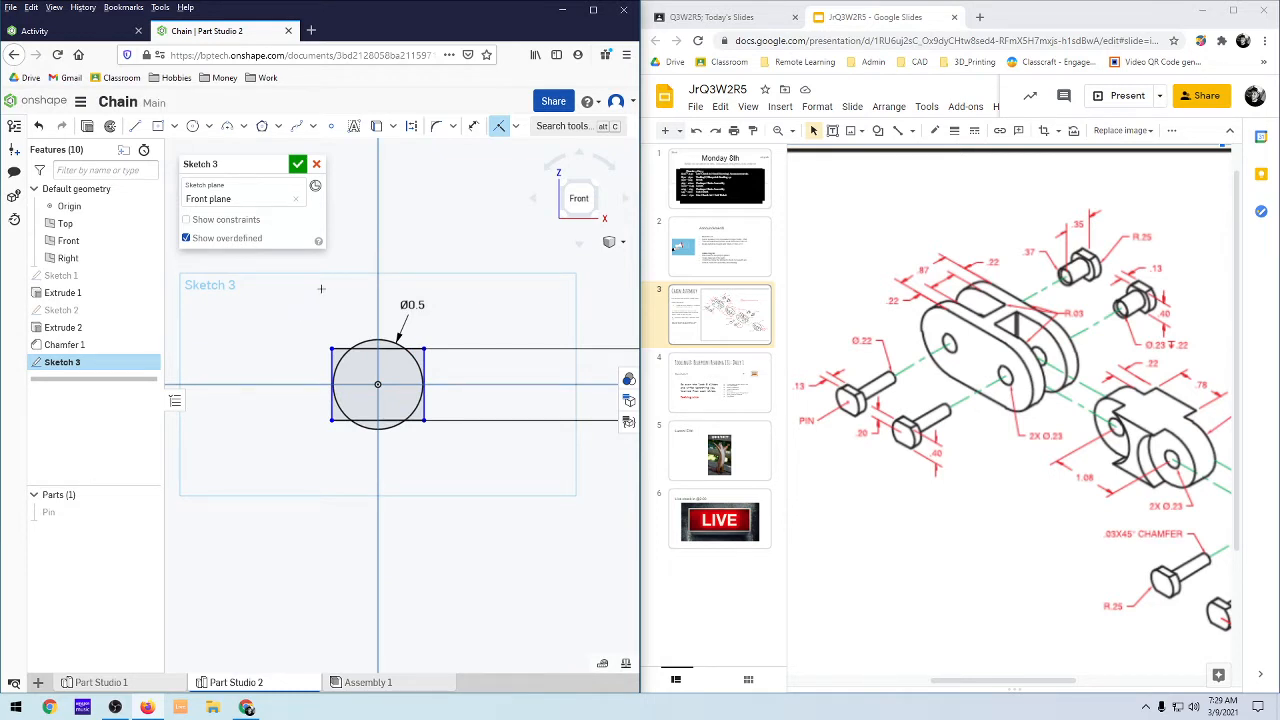
key(m)
scroll(353, 369, up, 2)
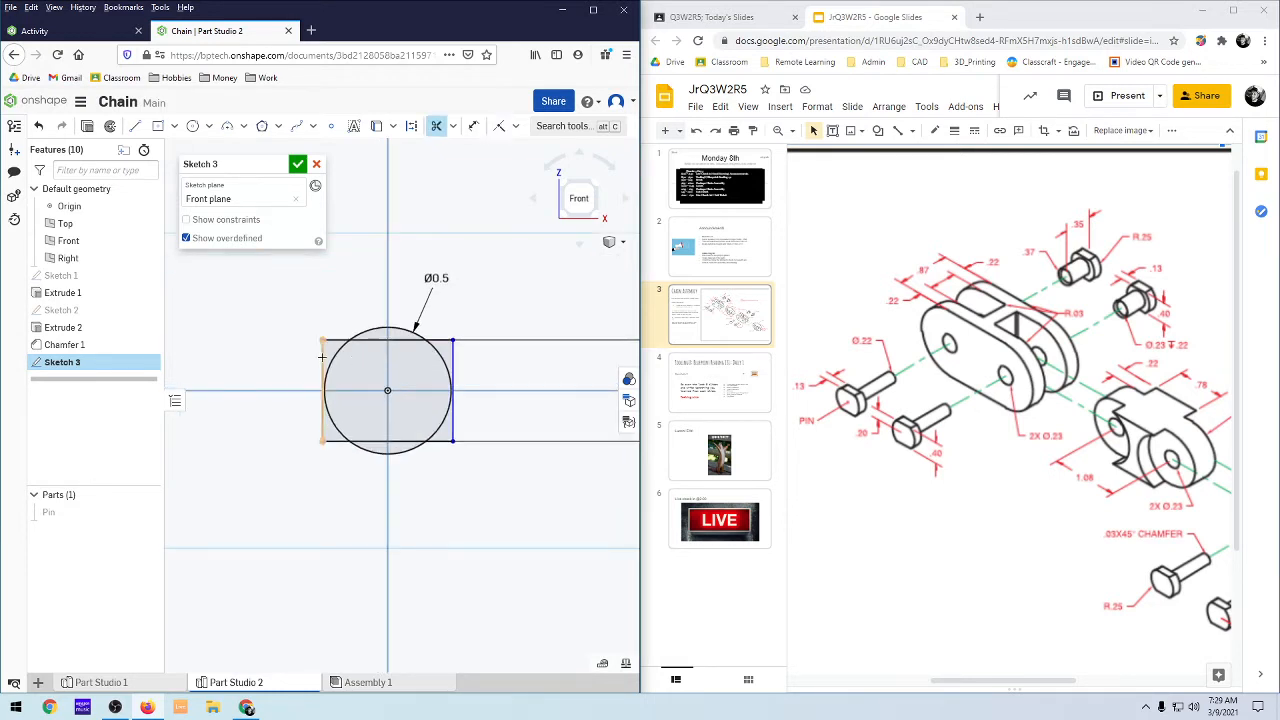
click(322, 370)
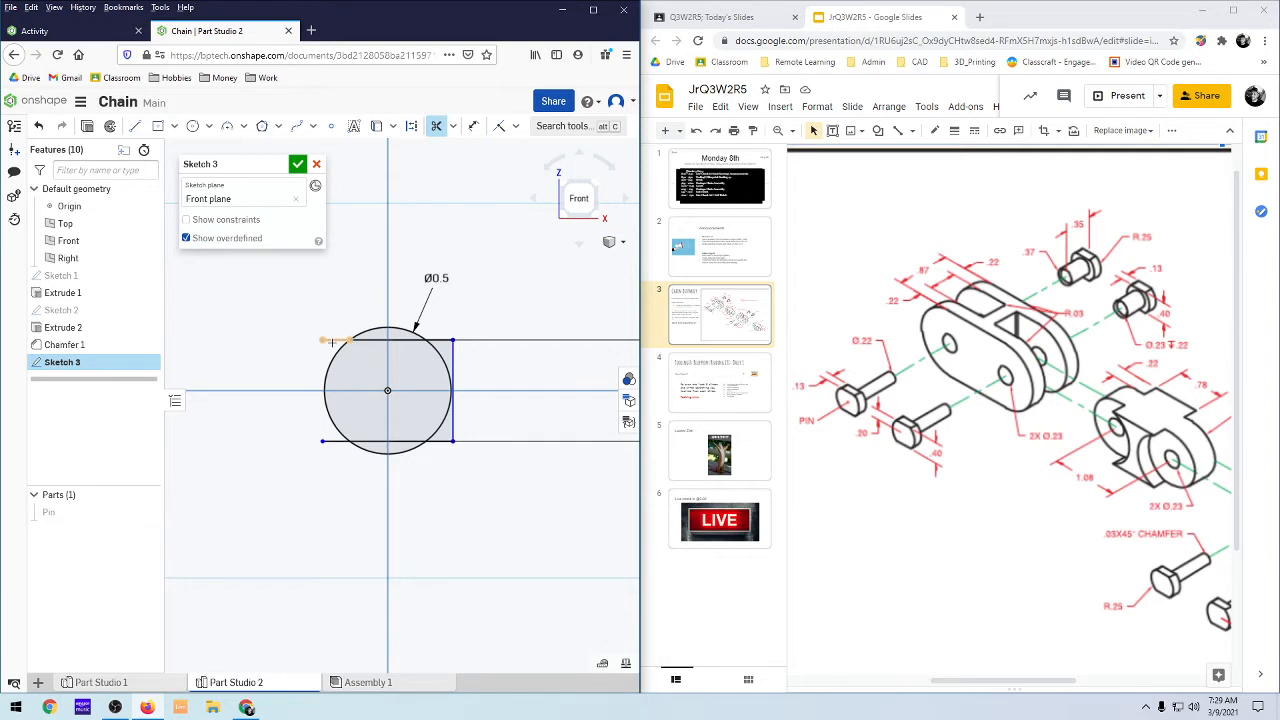
click(336, 340)
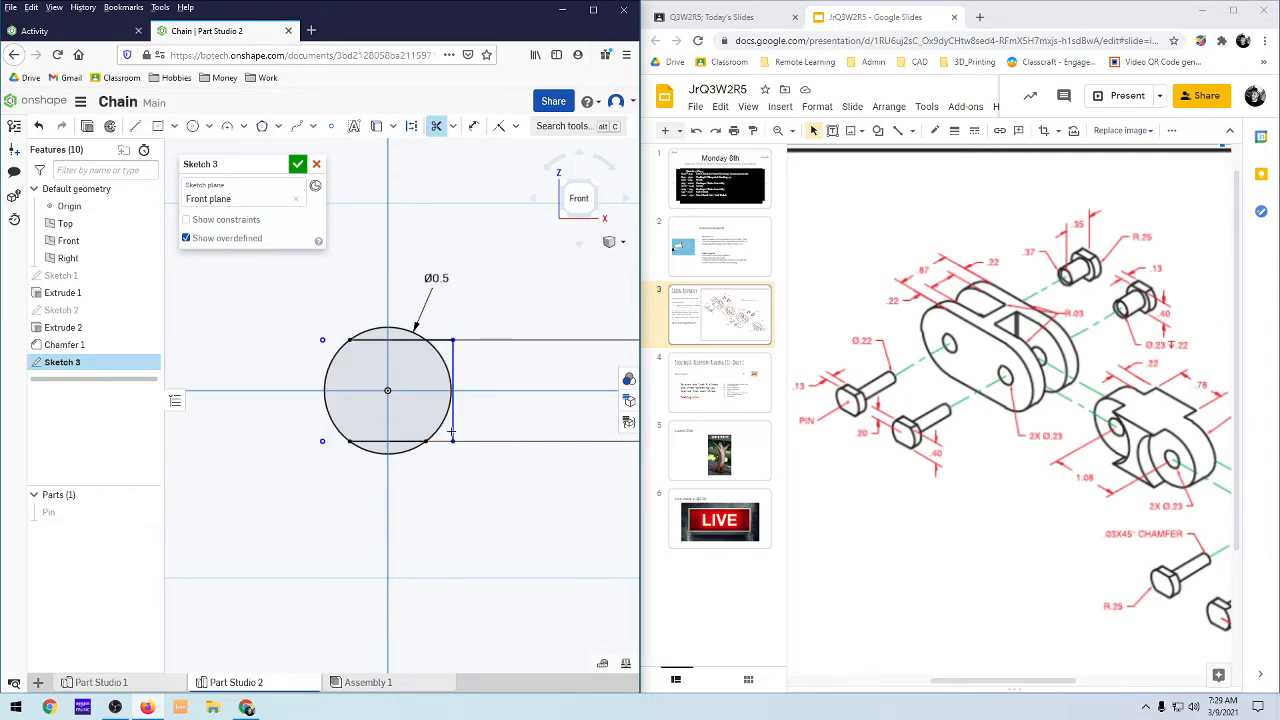
click(456, 388)
click(376, 330)
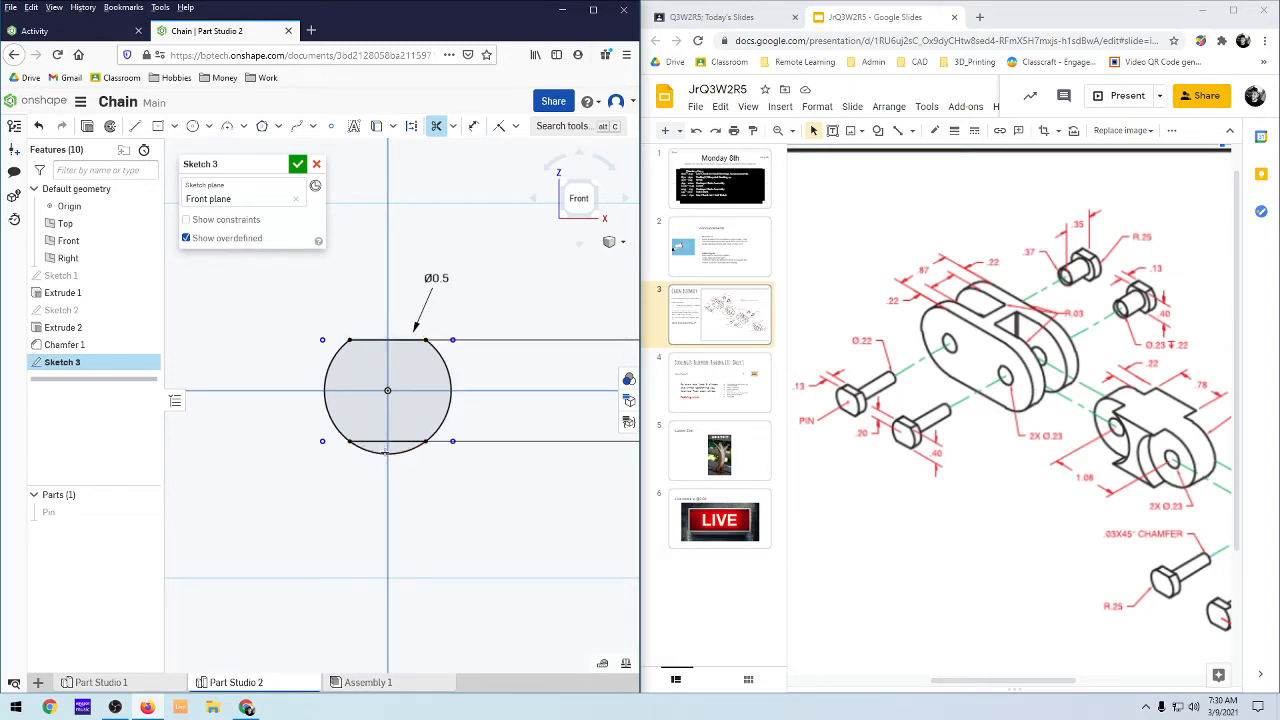
click(385, 451)
scroll(472, 441, down, 2)
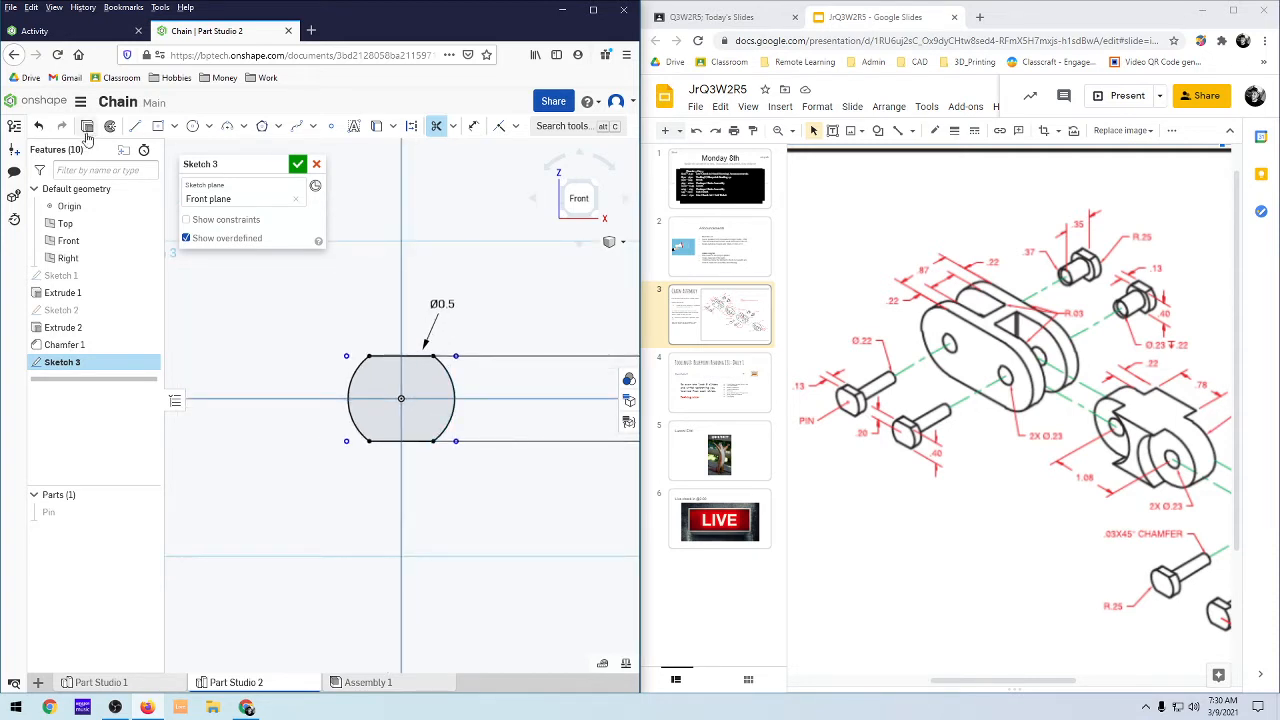
Extrude the flat-sided head profile 0.13 in as a new solid part
key(shift+e)
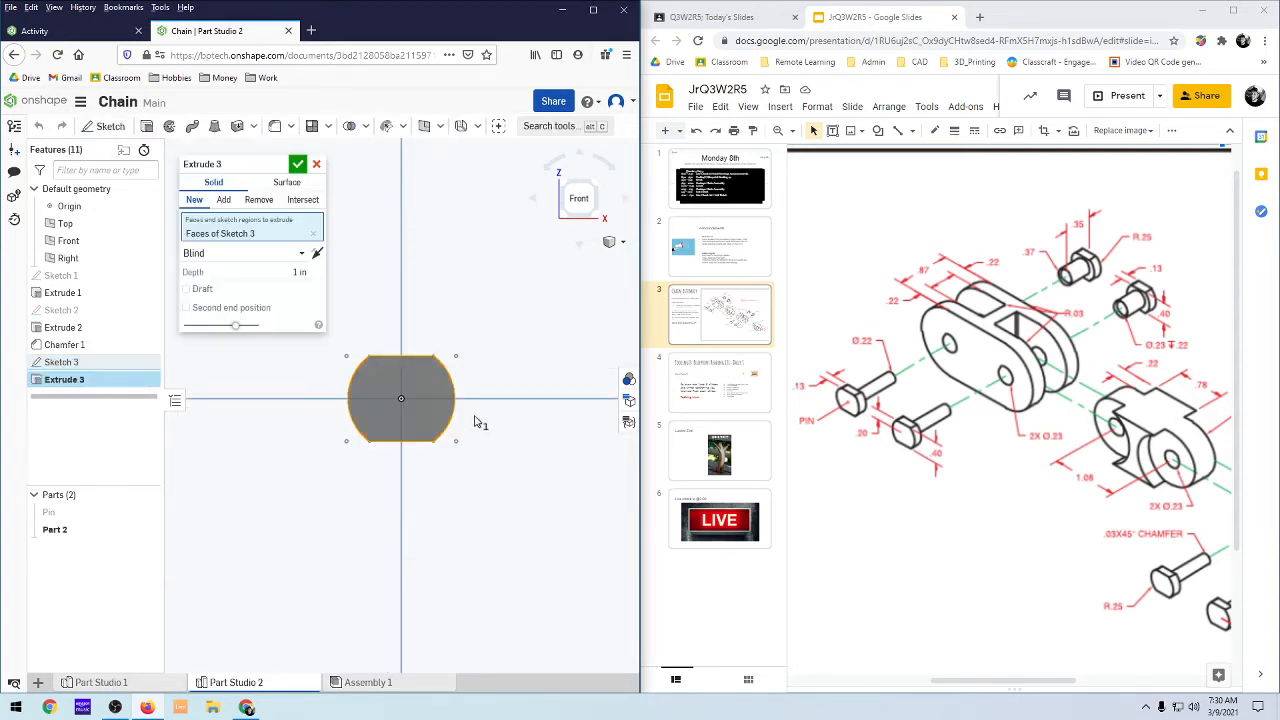
click(290, 271)
text(0.13 in)
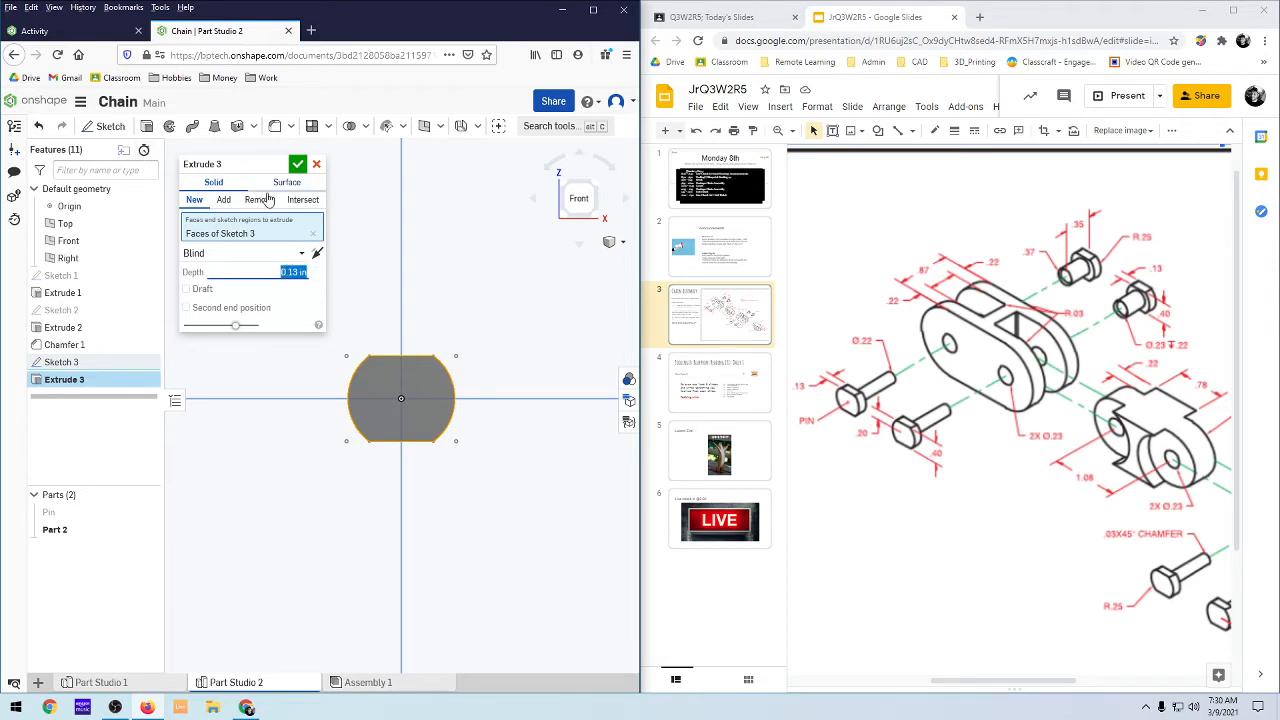
click(297, 164)
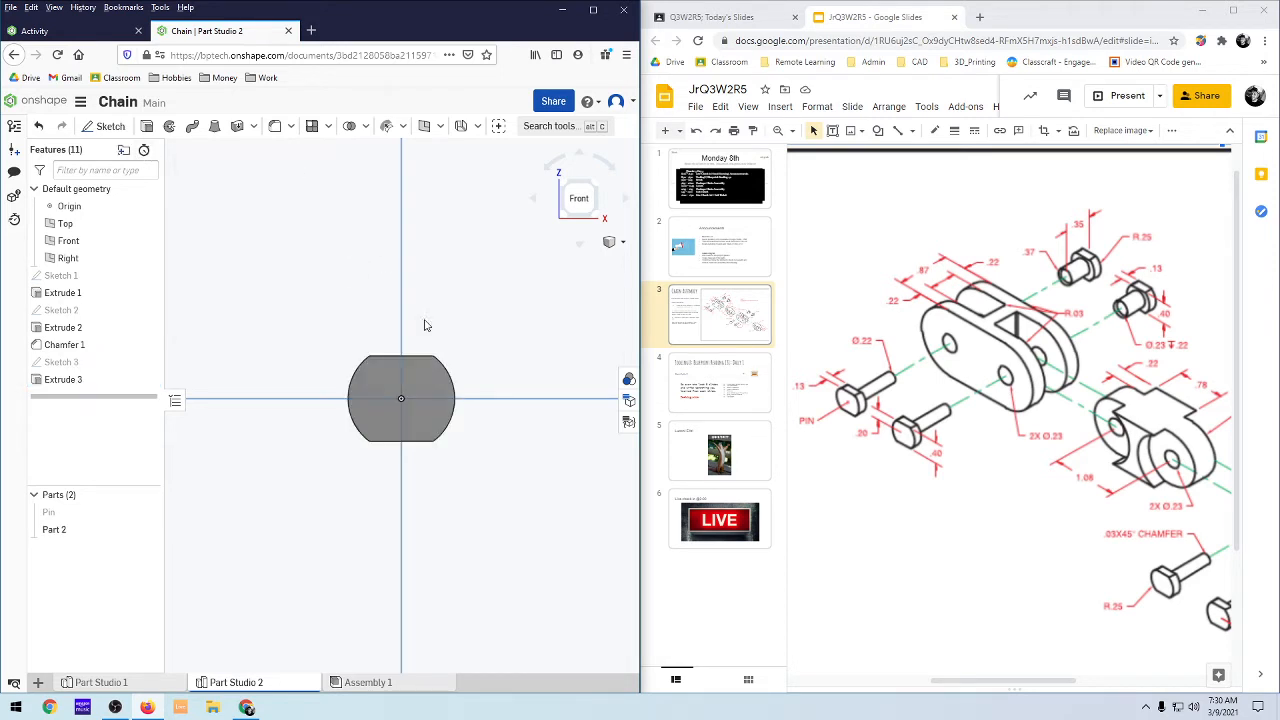
Start a sketch on the head's front face and draw a circle about 0.27 in in diameter centred on the origin
click(103, 132)
click(381, 380)
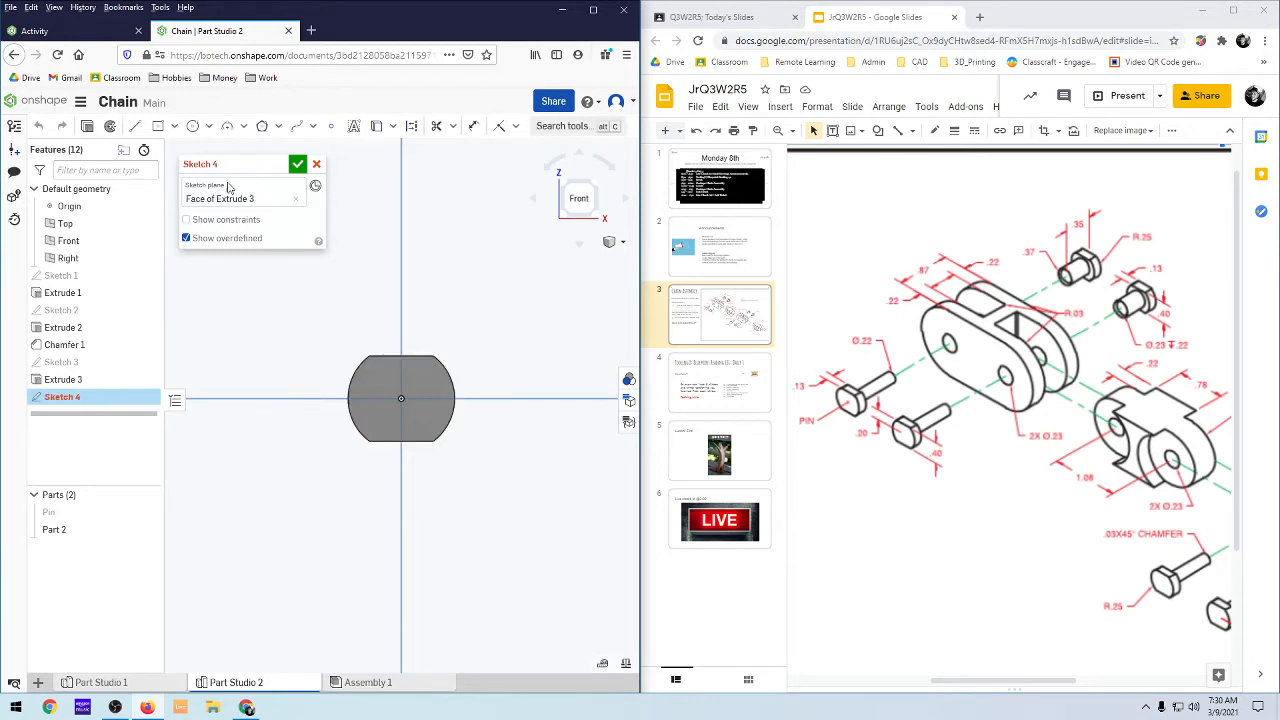
click(192, 126)
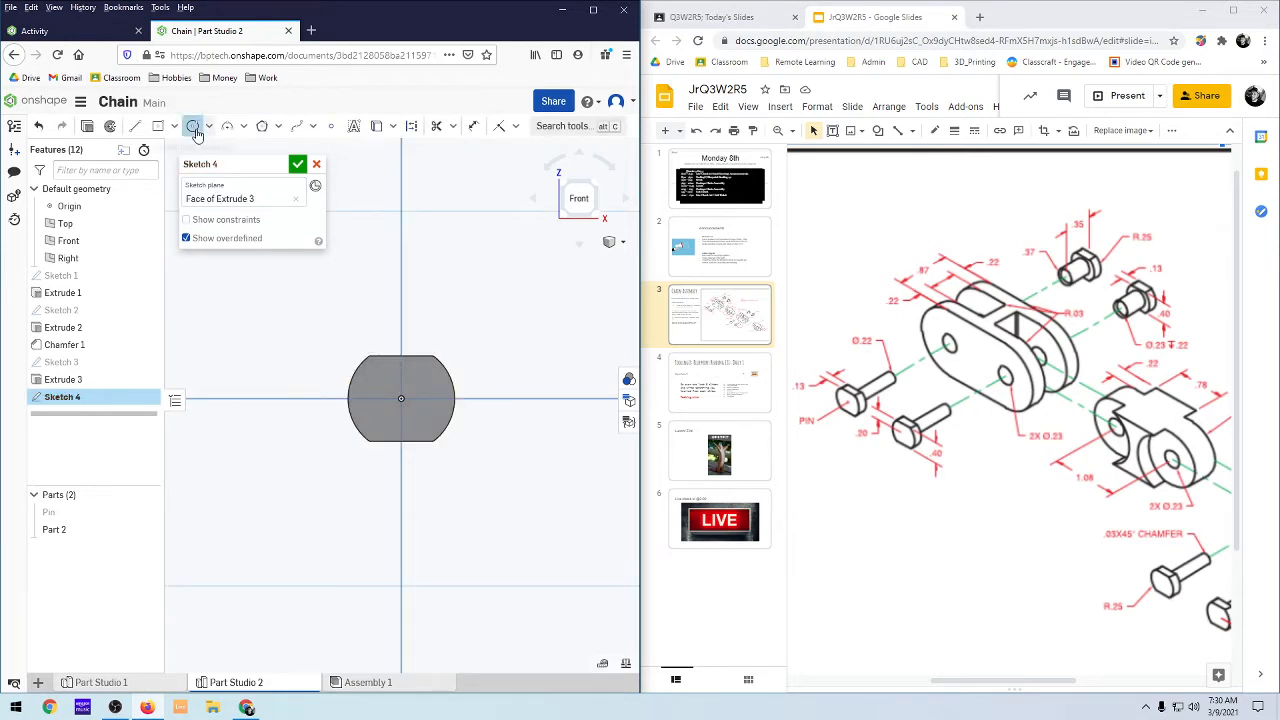
click(401, 398)
click(422, 379)
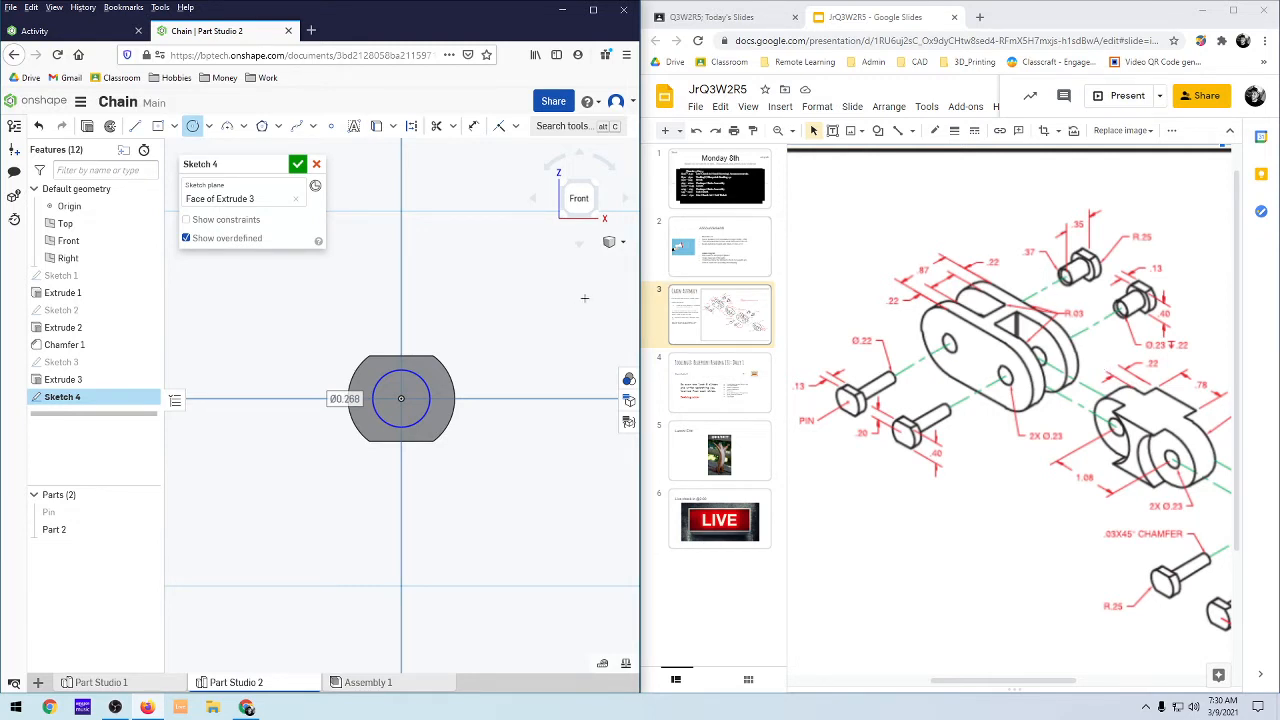
Dimension the circle's diameter as 0.37 in
key(u)
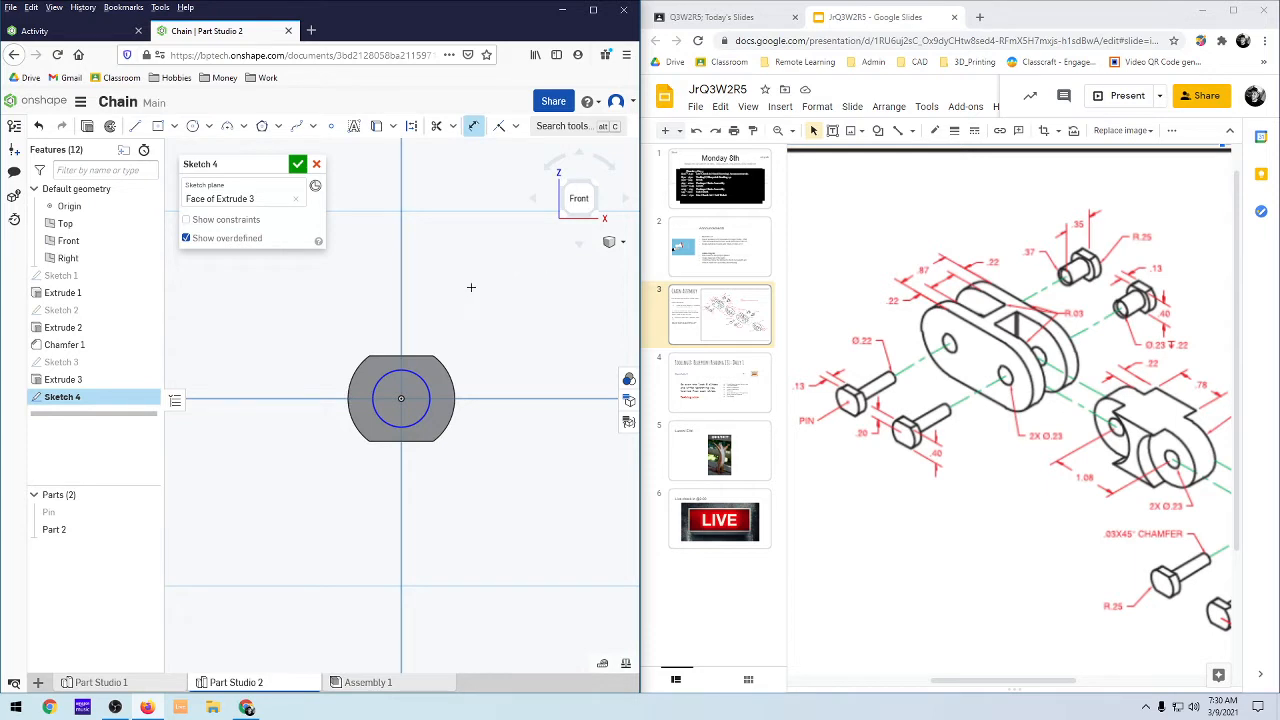
click(410, 372)
click(511, 329)
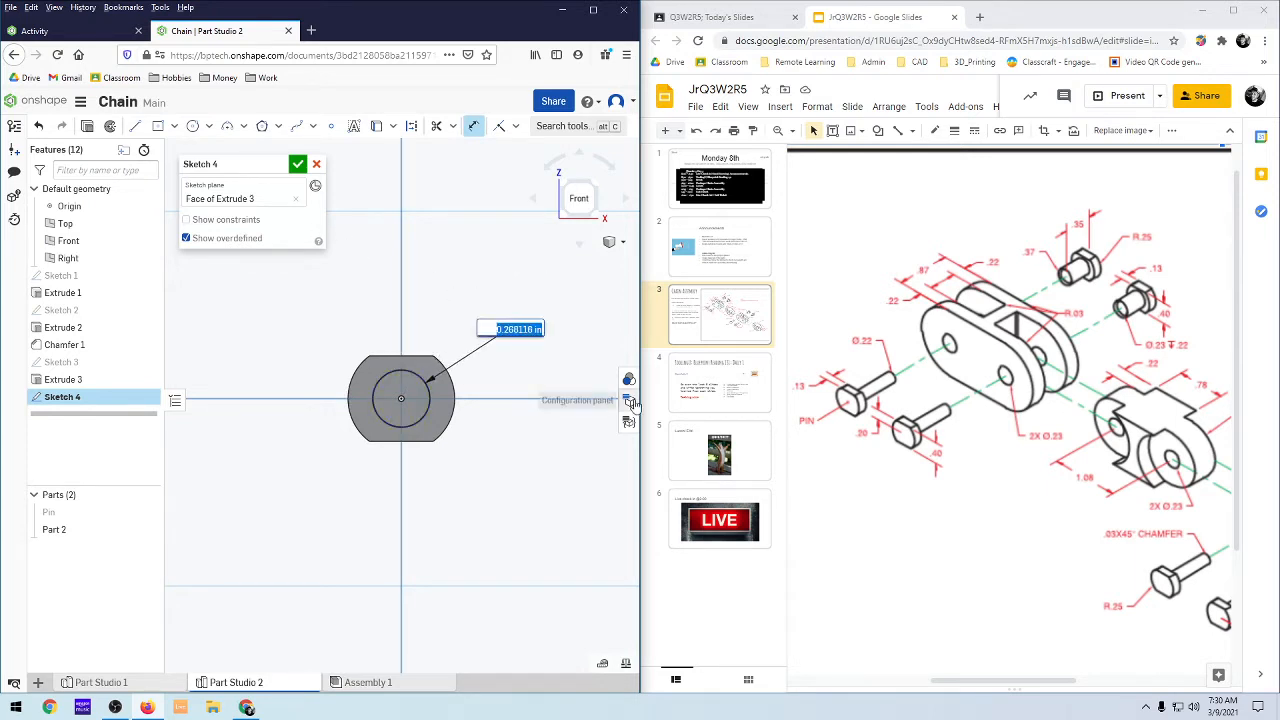
key(BackSpace)
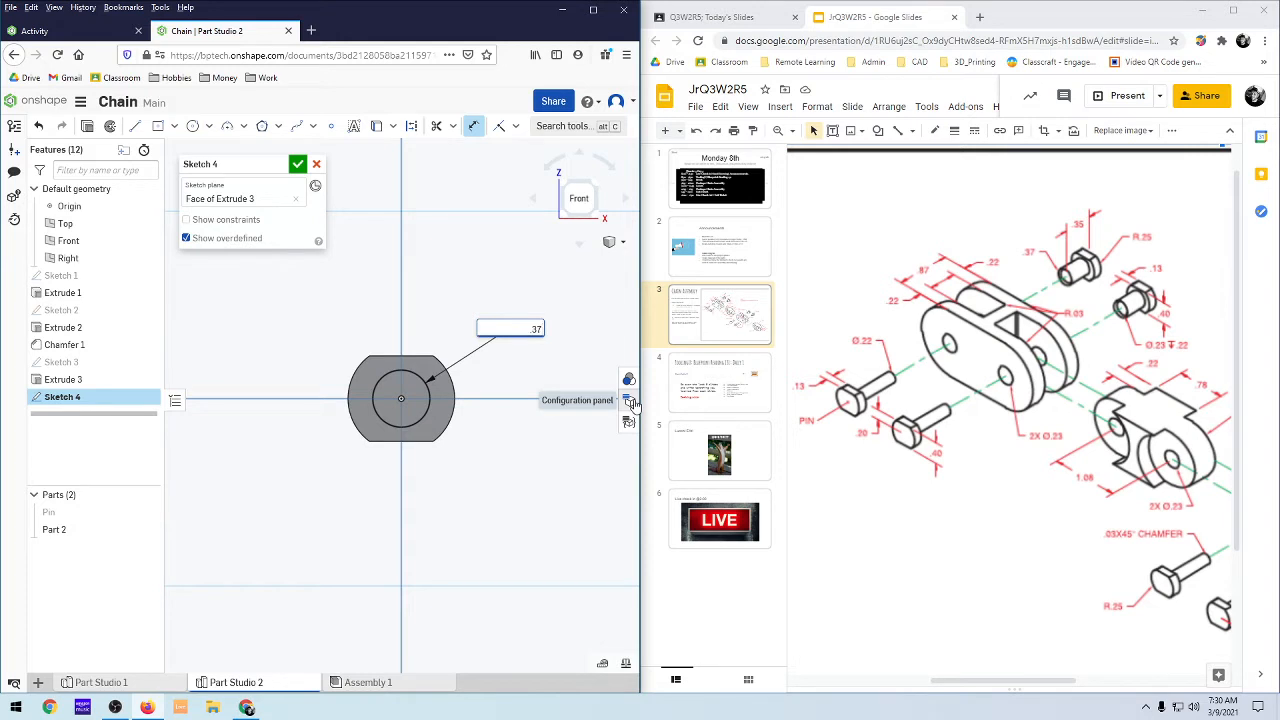
key(Return)
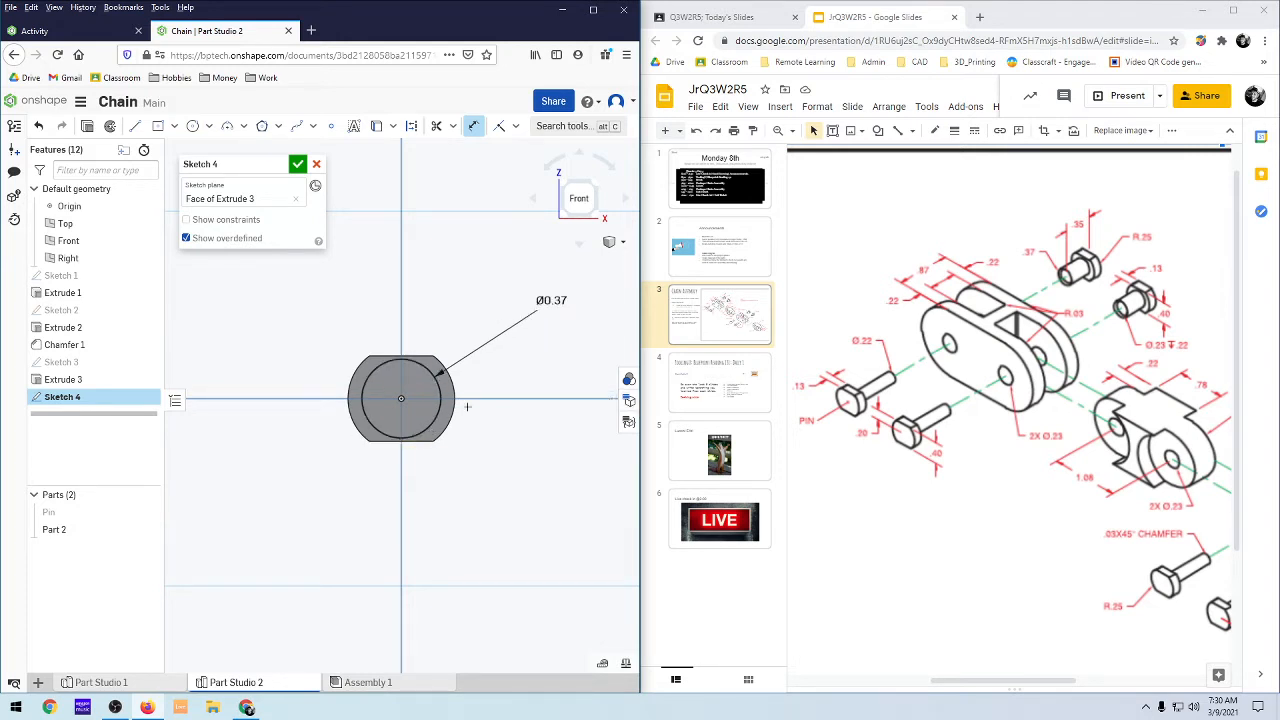
key(c)
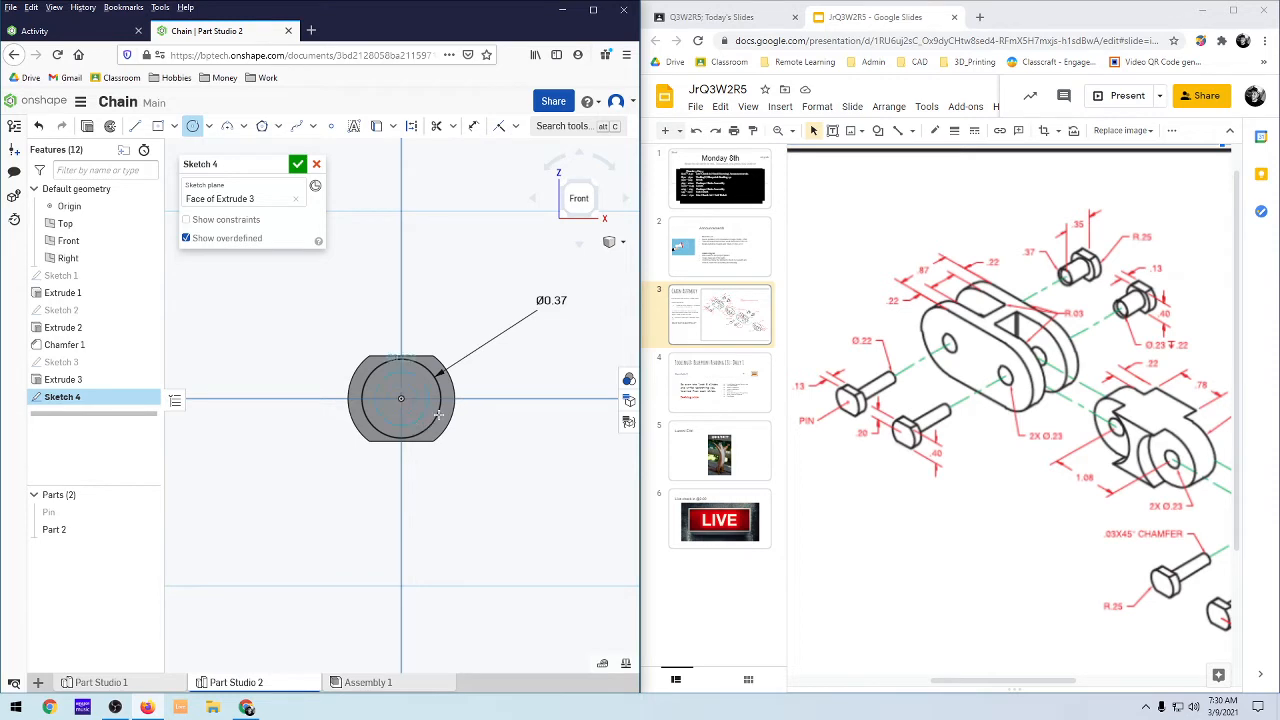
click(427, 410)
key(m)
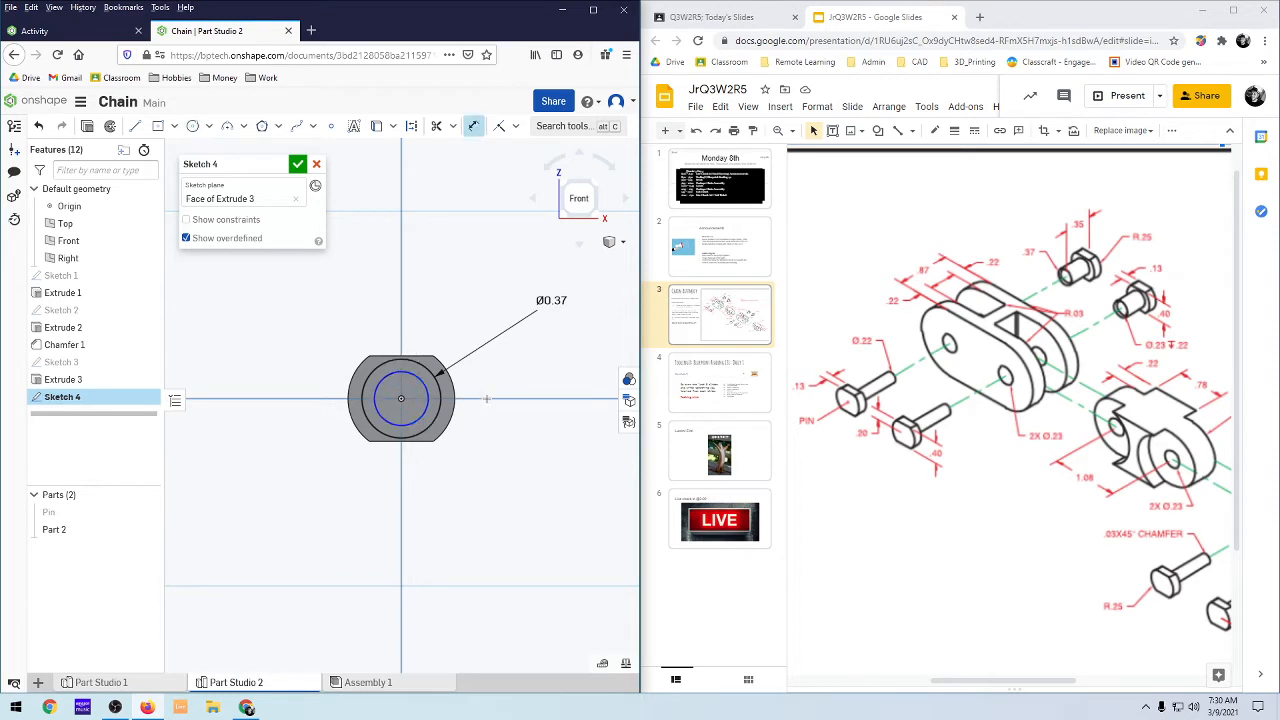
click(429, 403)
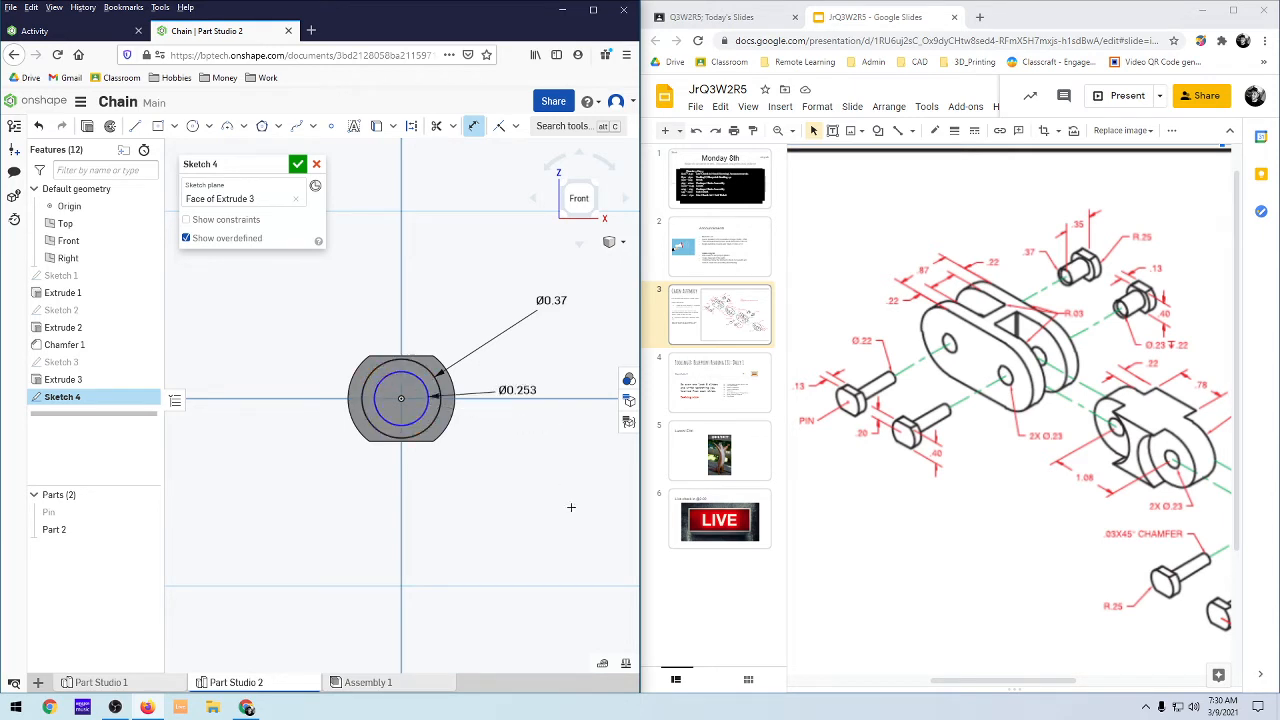
key(Escape)
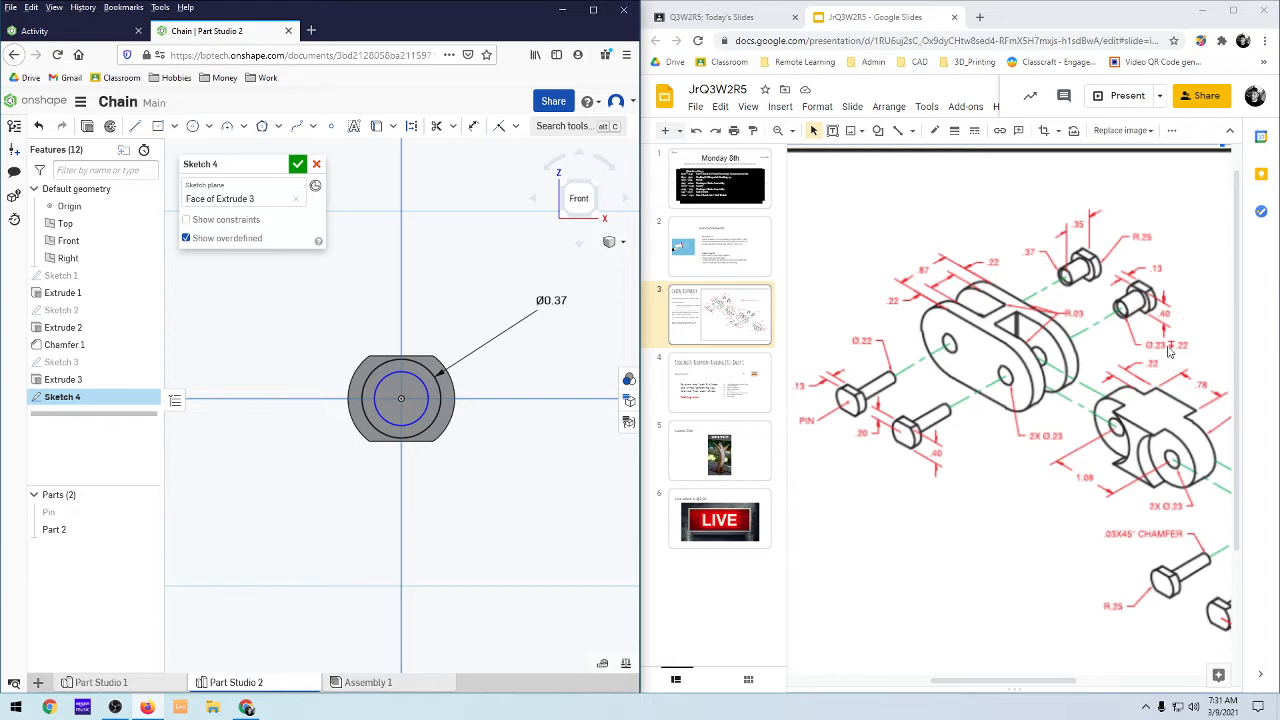
click(414, 378)
key(Delete)
Extrude the 0.37 in circle by .35-.13 in, adding it to the head as a shank
click(86, 128)
key(shift+e)
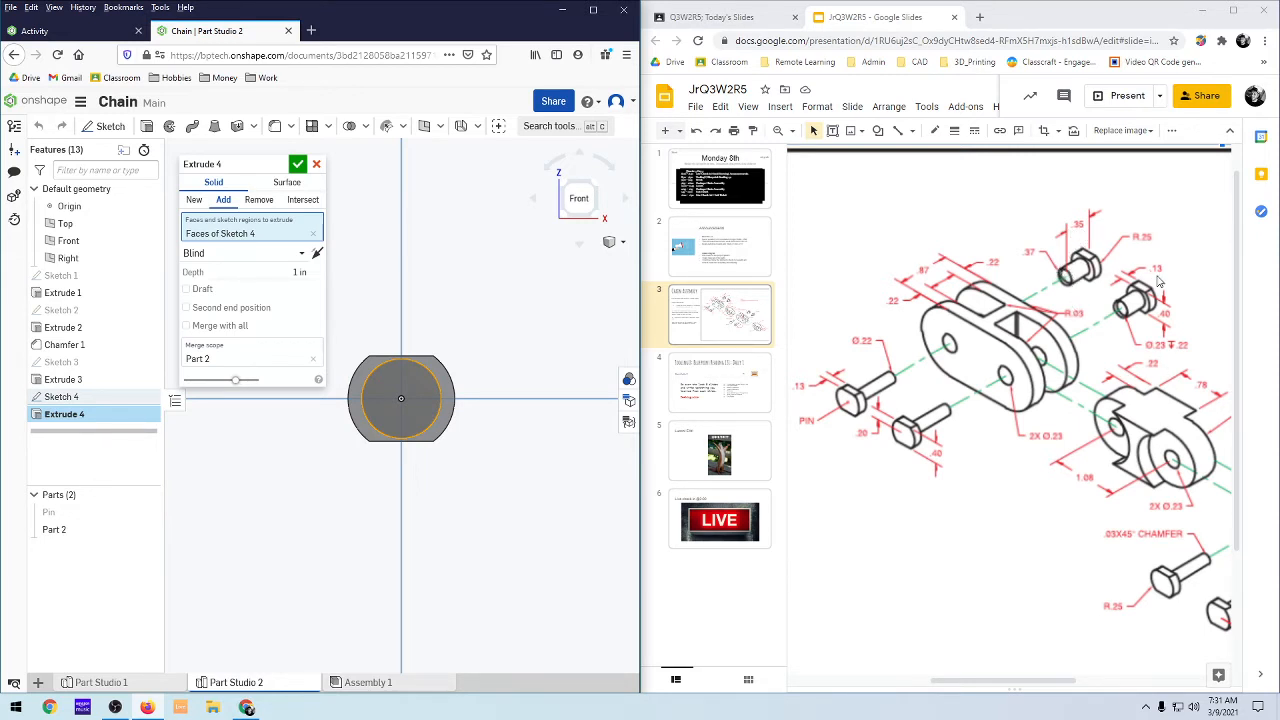
click(276, 270)
key(BackSpace)
text(.35-.13)
key(Return)
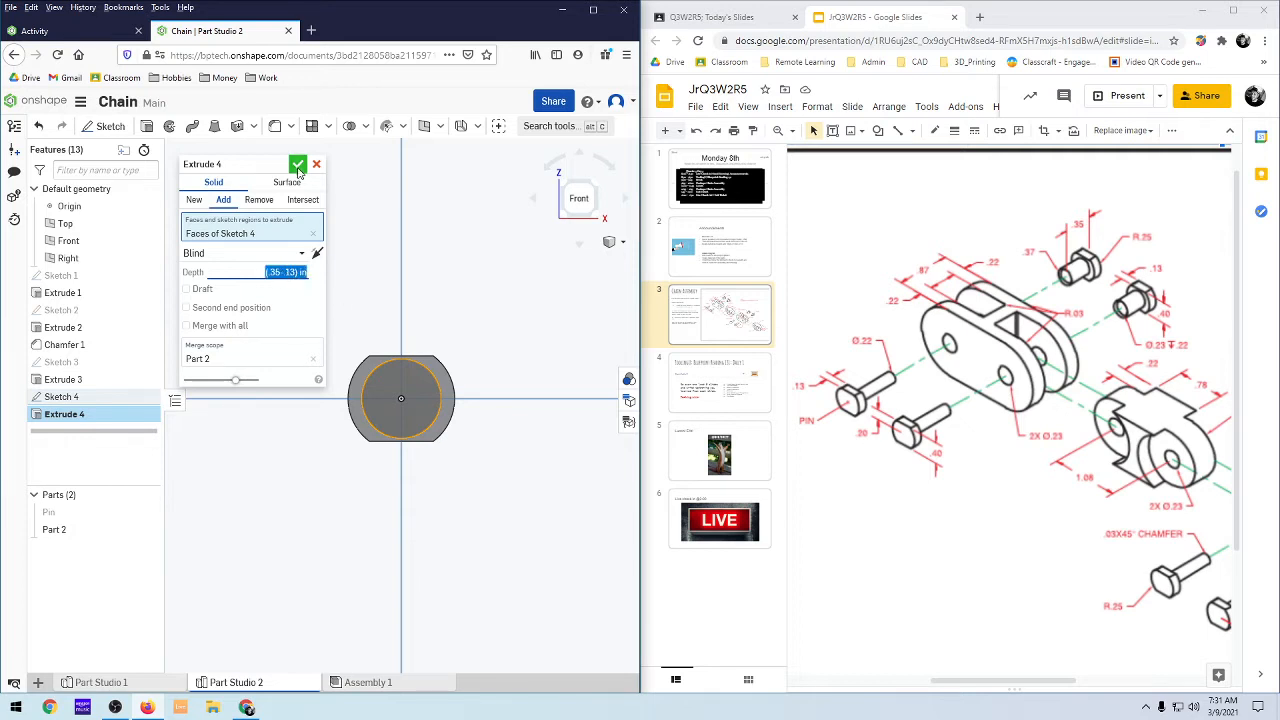
click(297, 164)
Start a sketch on the shank's end face and draw a circle about 0.24 in in diameter centred on the origin
right_drag(474, 460, 534, 482)
key(shift+1)
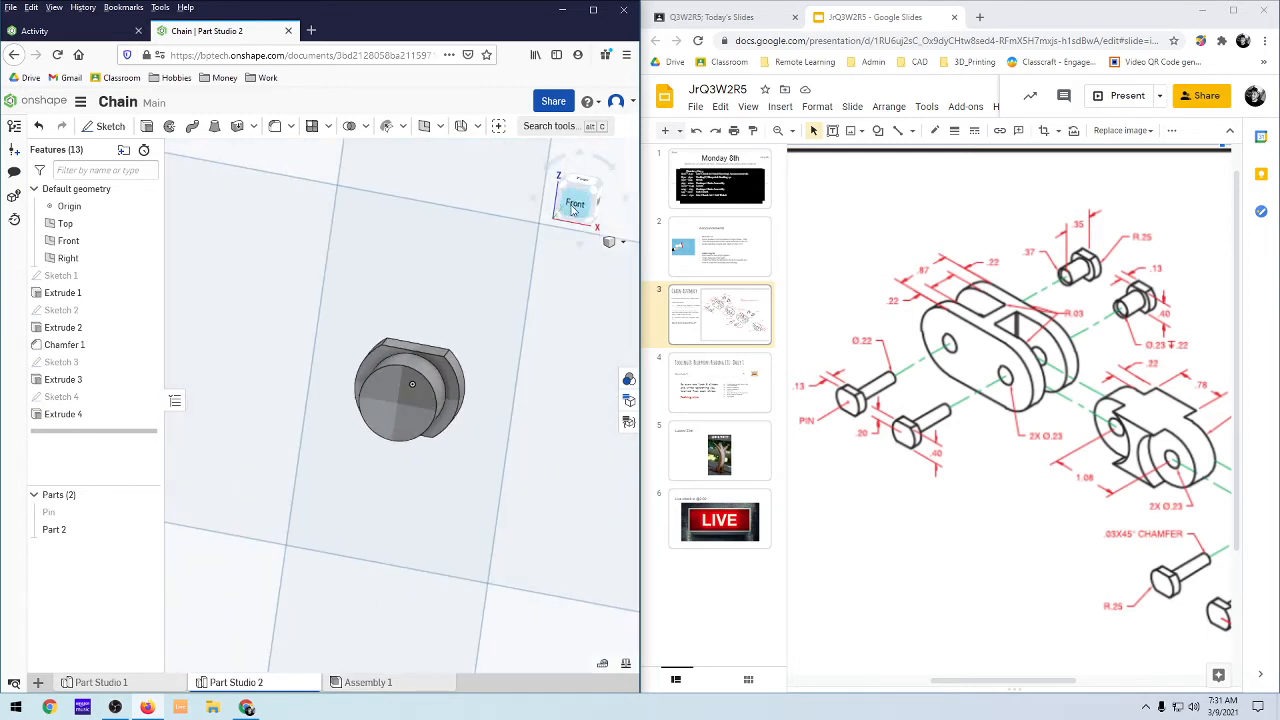
scroll(406, 419, up, 5)
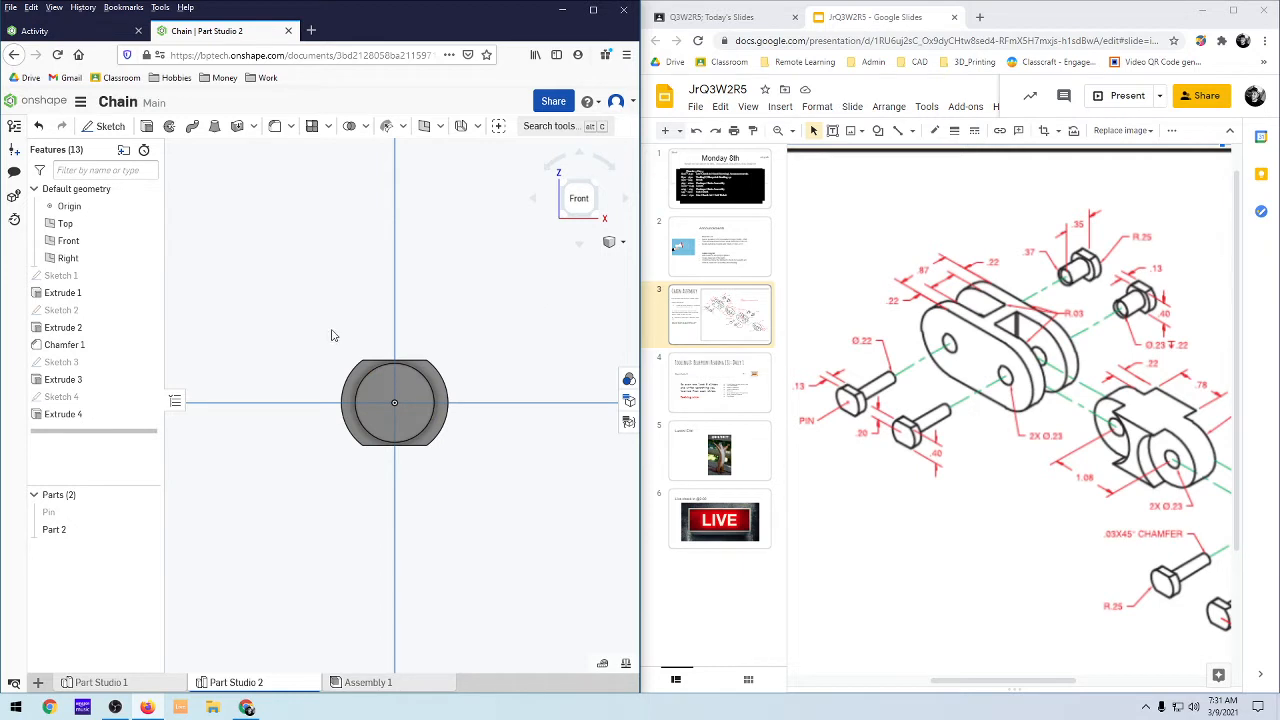
click(104, 126)
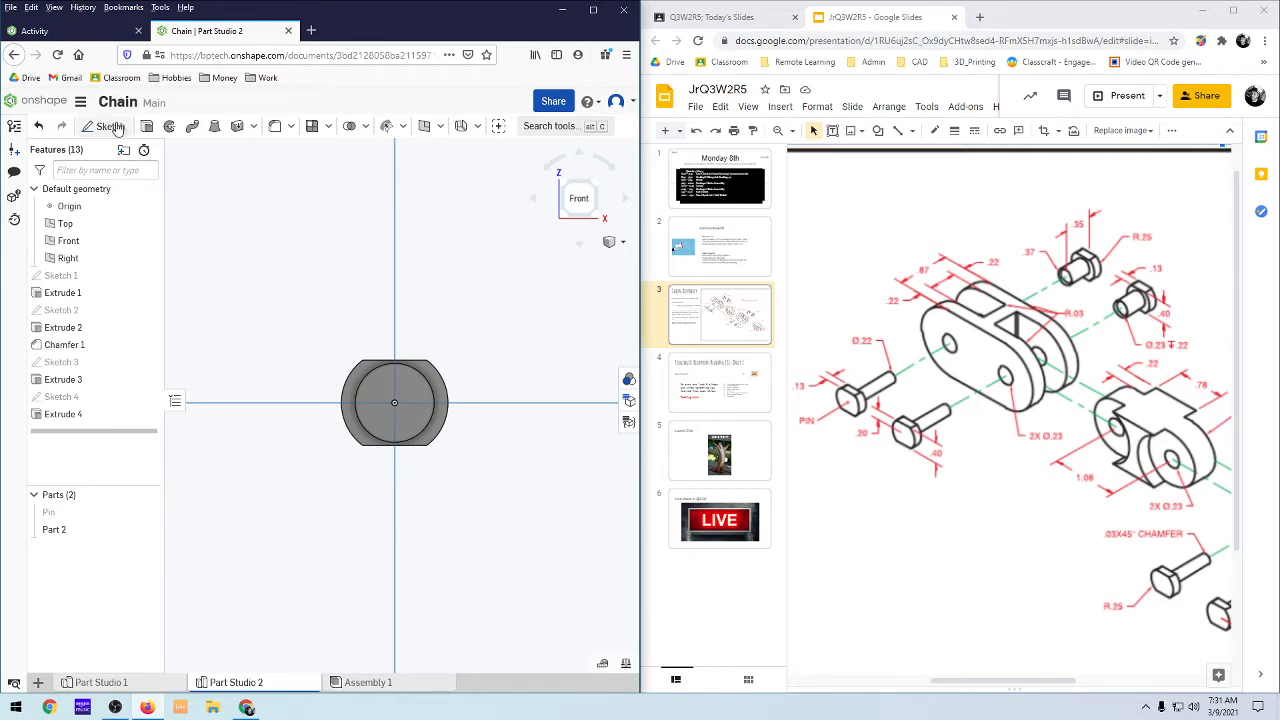
click(409, 397)
key(c)
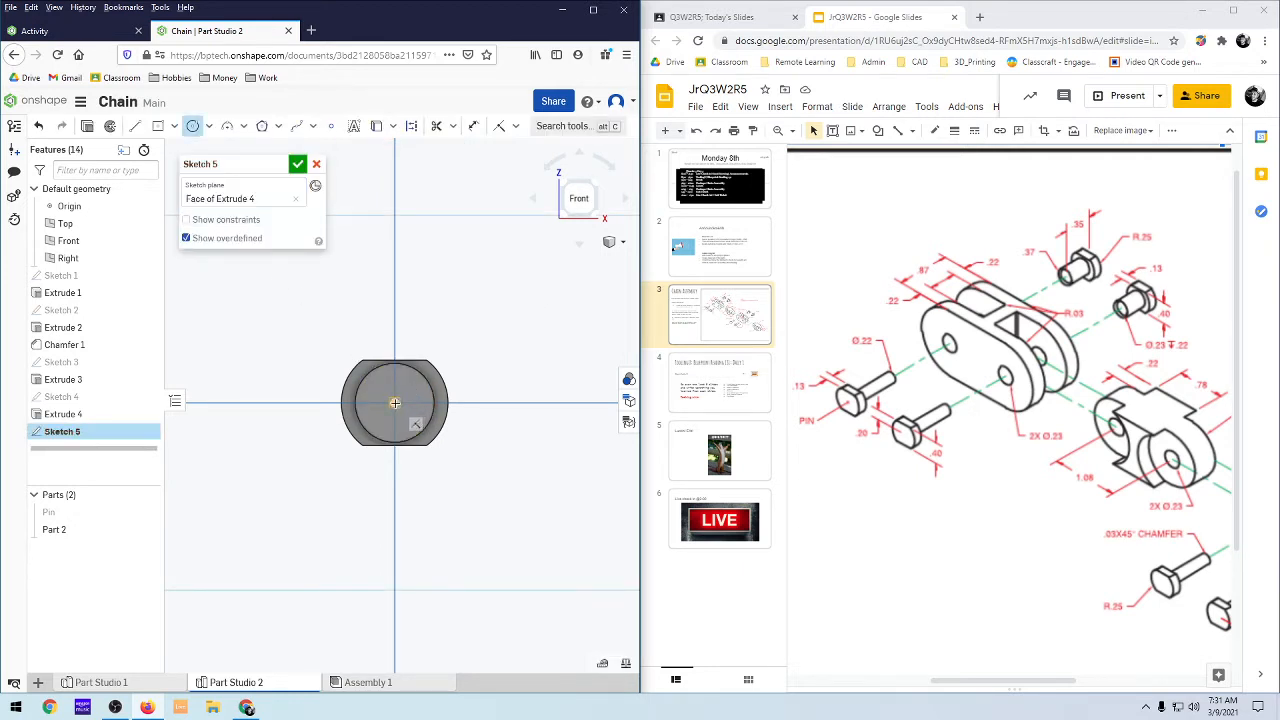
click(407, 413)
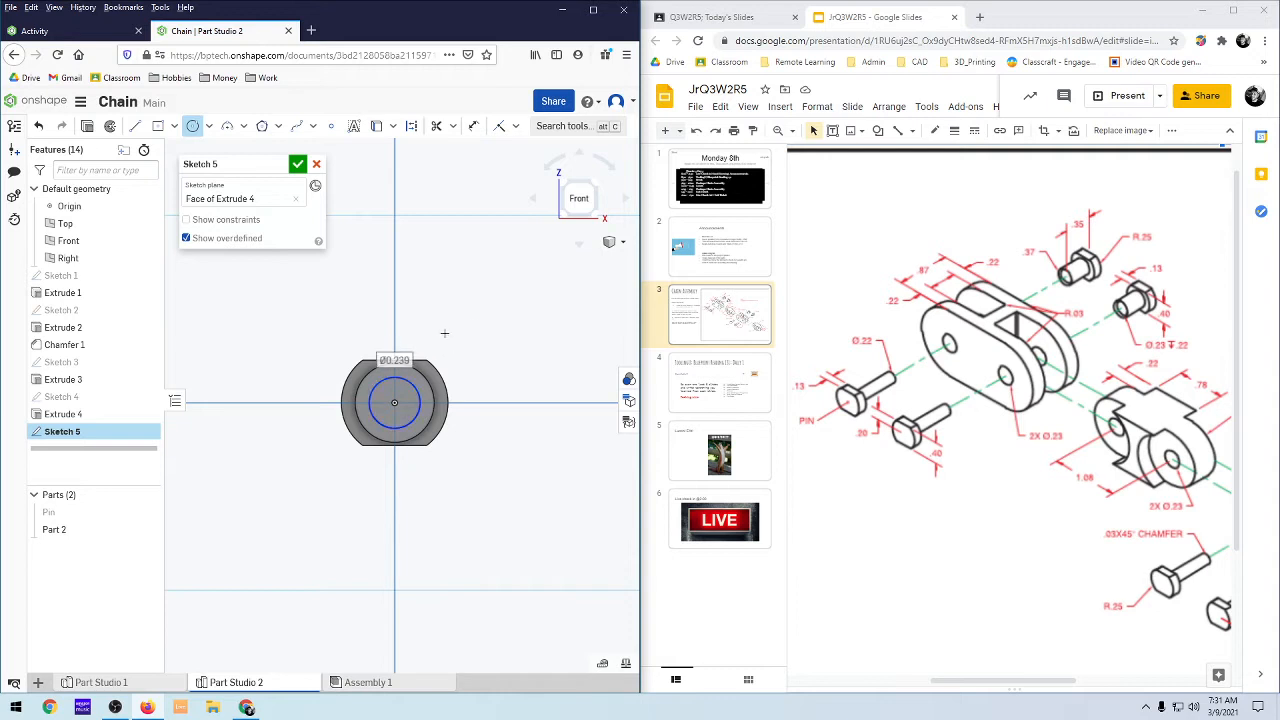
Dimension the hole circle's diameter as 0.23 in
key(d)
click(418, 390)
click(505, 350)
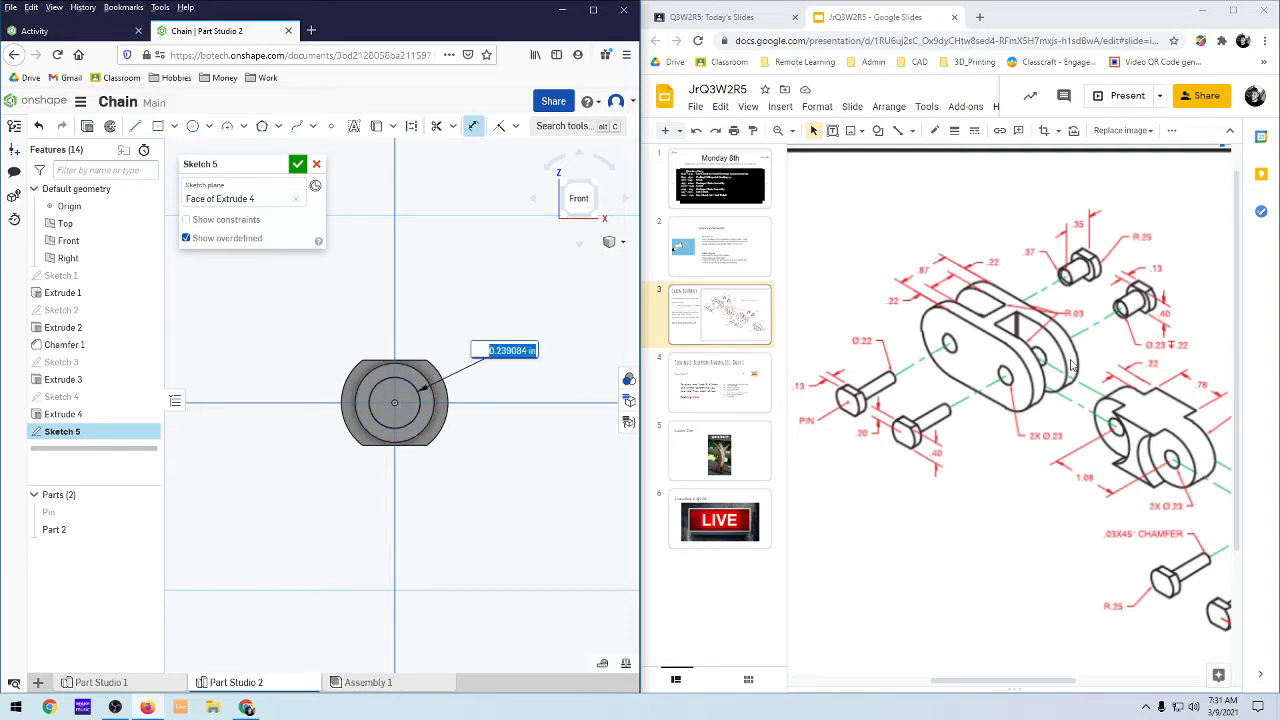
text(0.23)
key(Return)
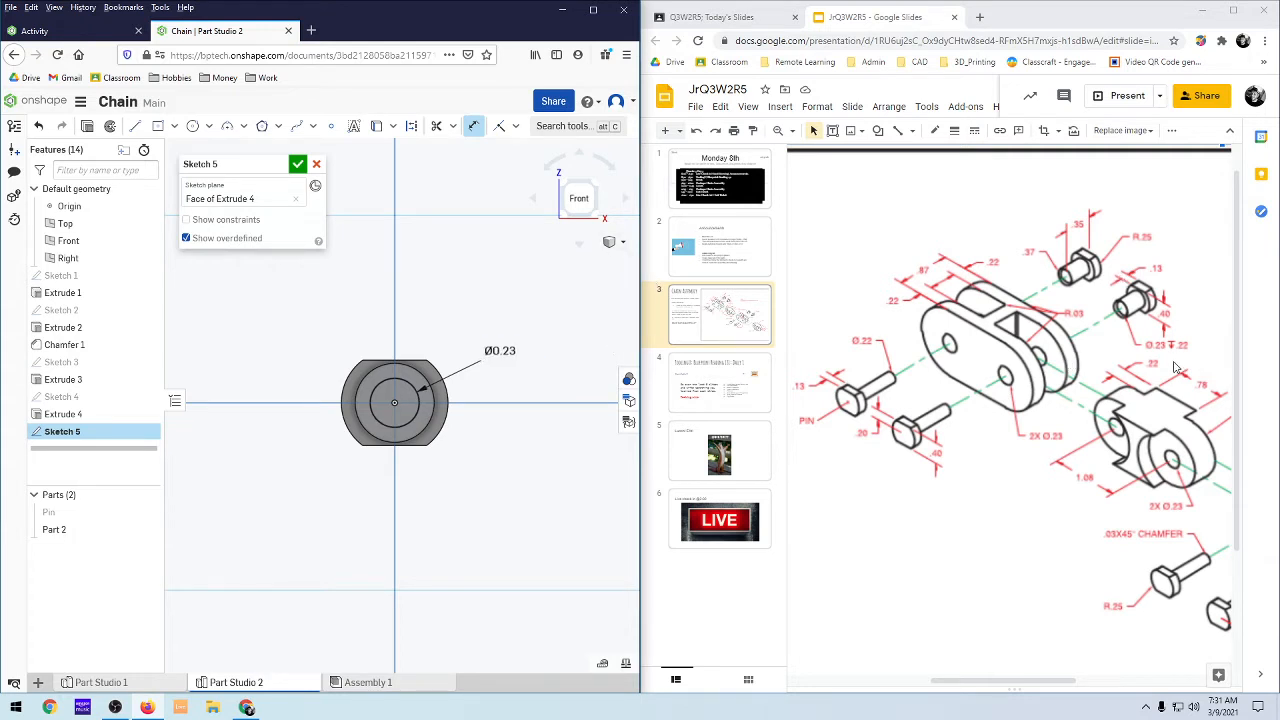
Cut the 0.23 in circle 0.22 in deep into the shank as a blind hole
click(88, 128)
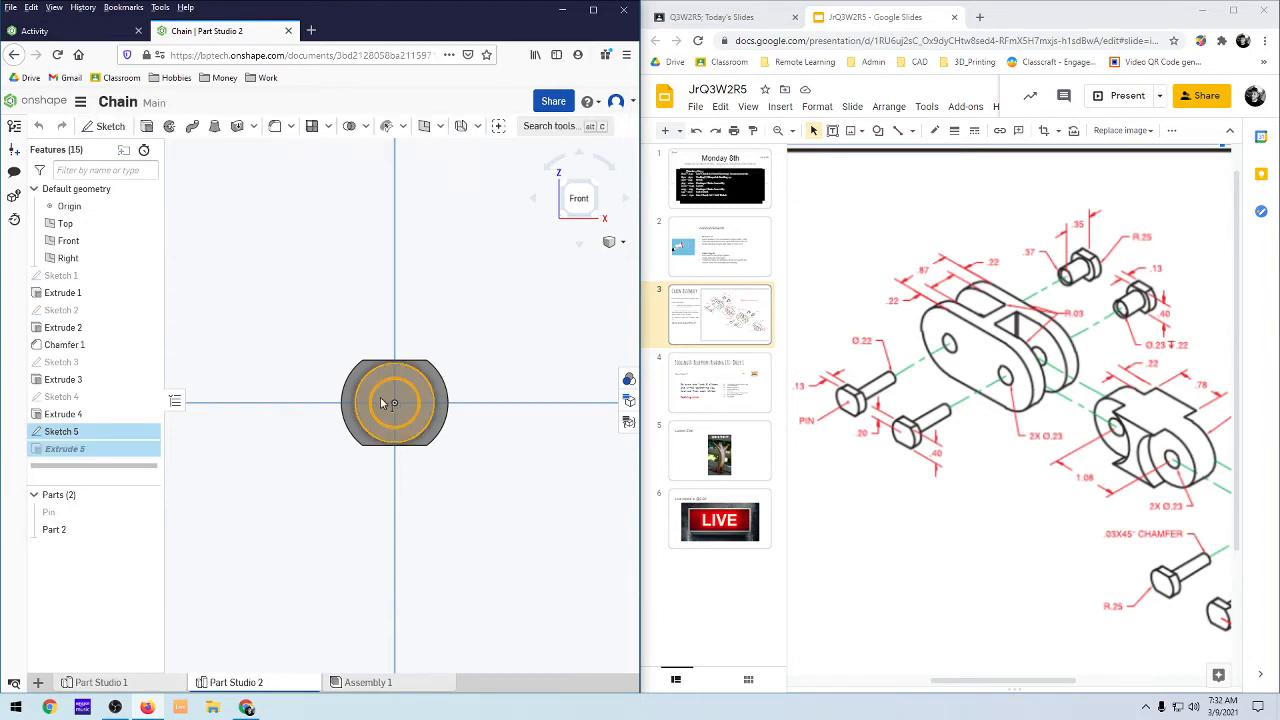
click(259, 201)
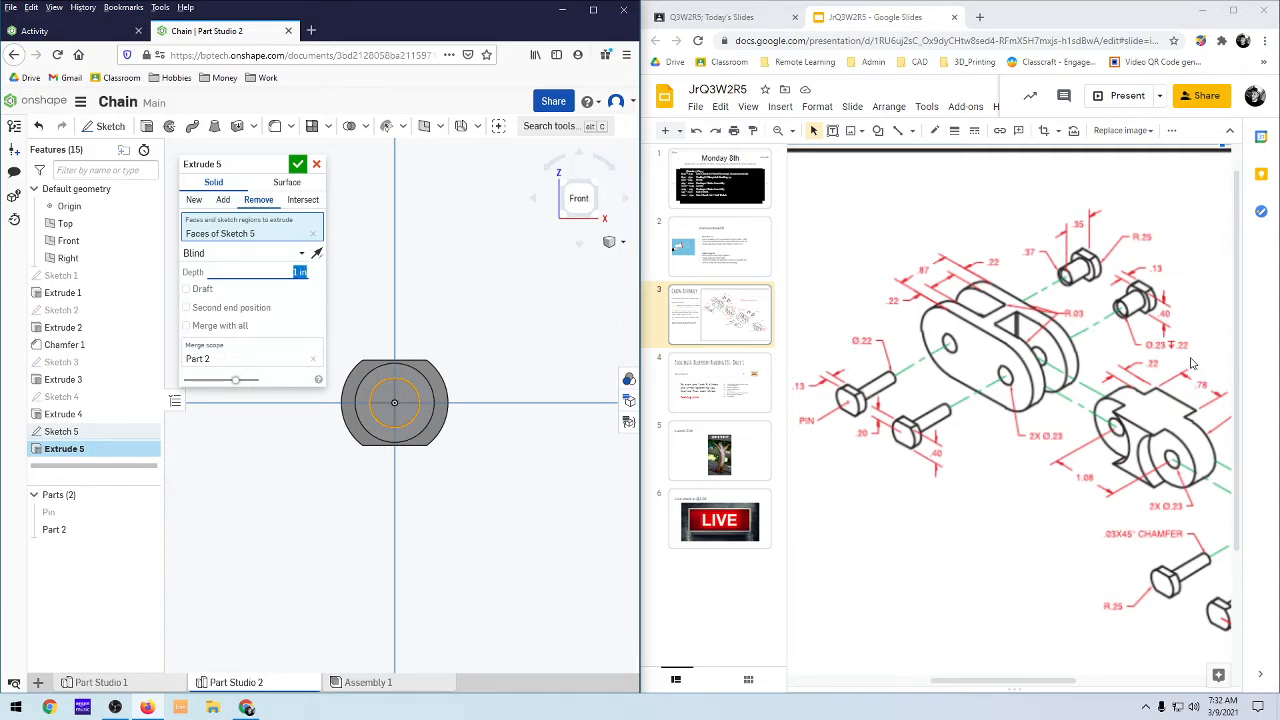
key(BackSpace)
text(.22)
key(Return)
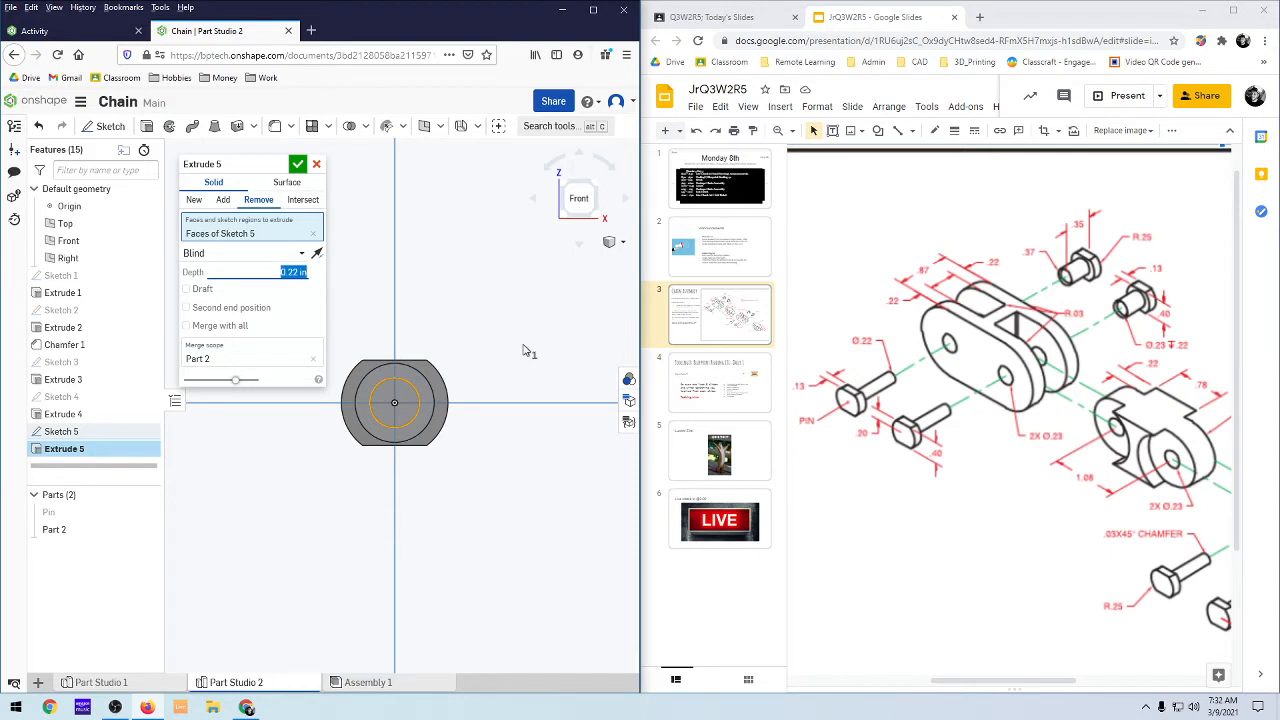
click(297, 163)
key(shift+7)
mouse_move(335, 507)
right_down()
mouse_move(283, 517)
mouse_move(354, 504)
right_up()
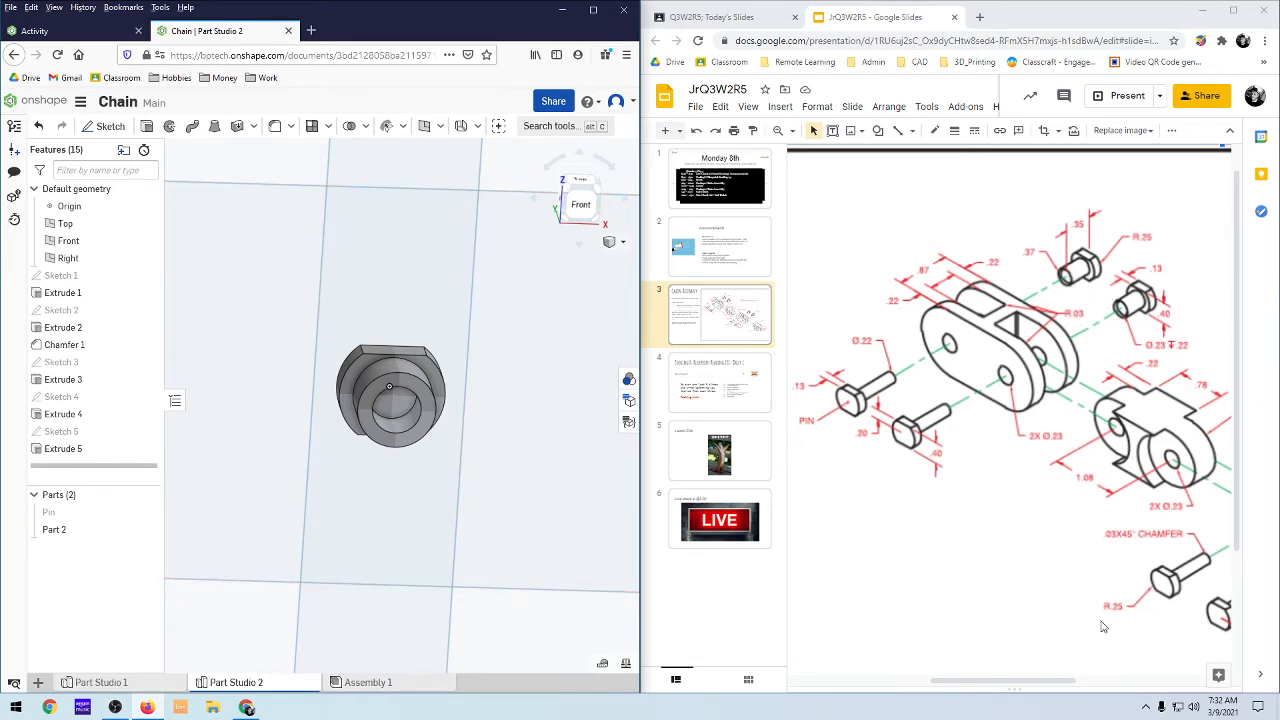
Consult the drawing's edge-finishing notes and bring up the chamfer and fillet options for the headed part
drag(945, 681, 1040, 681)
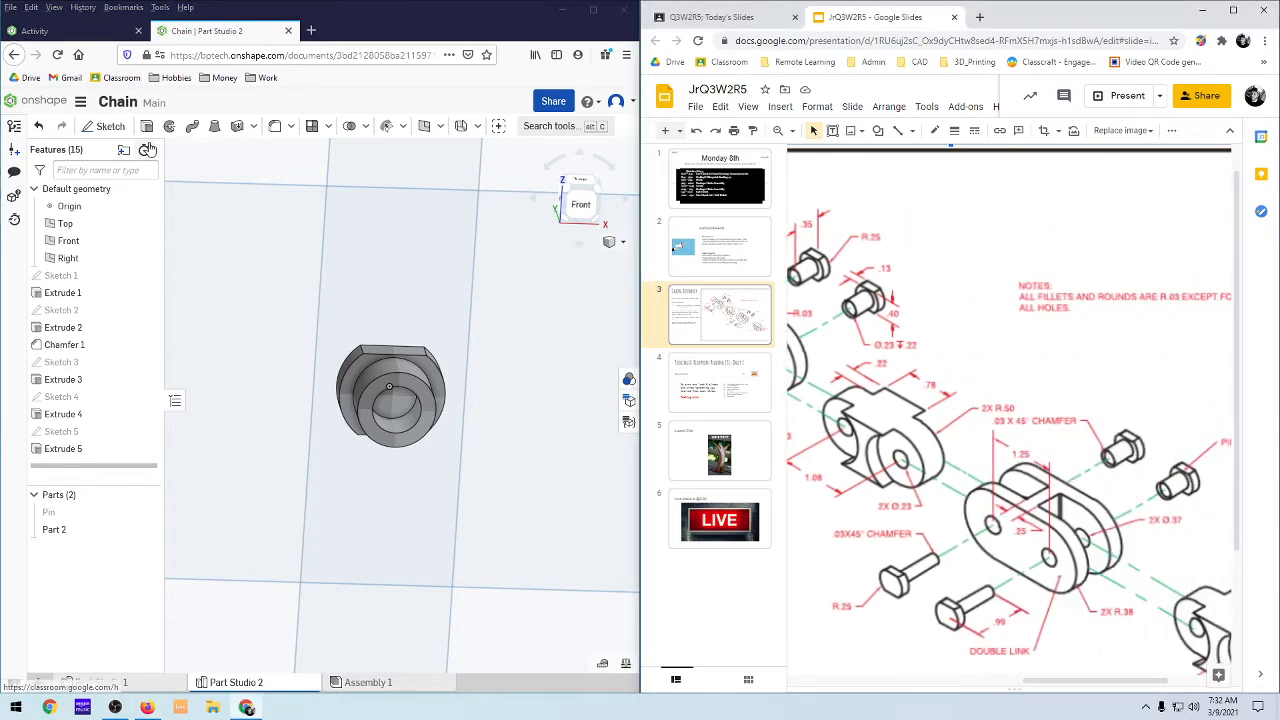
click(292, 127)
click(292, 127)
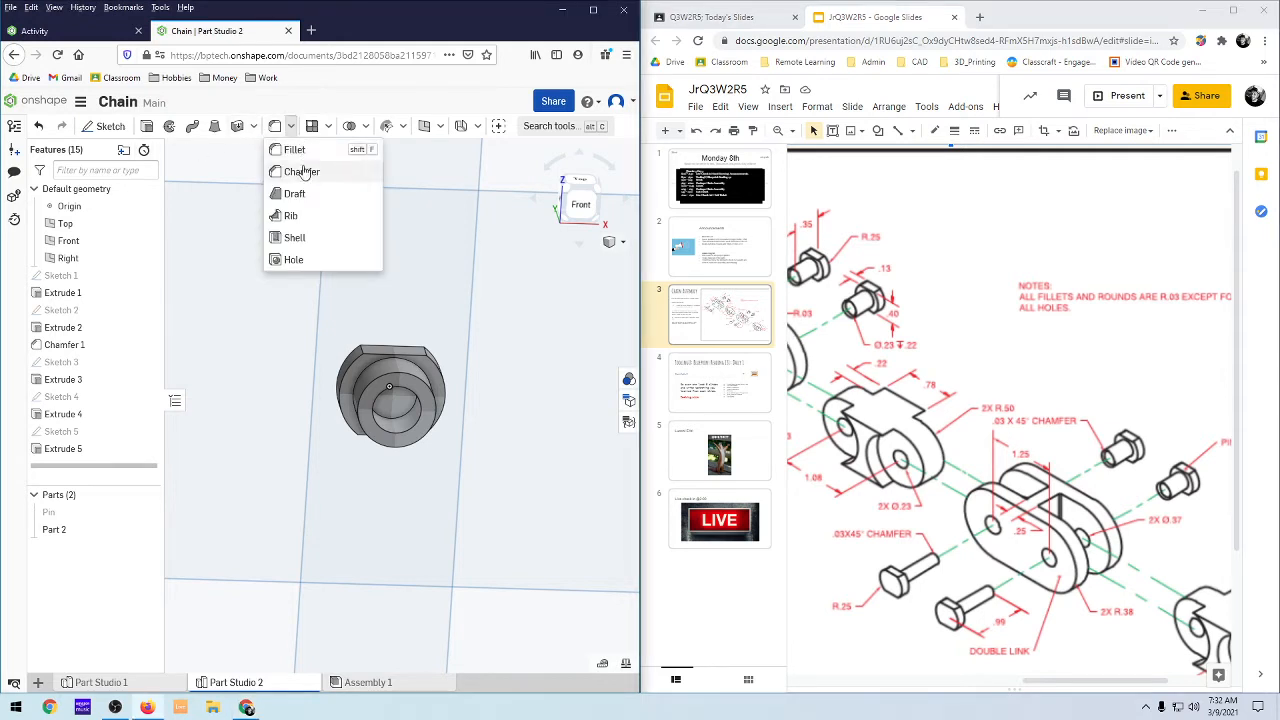
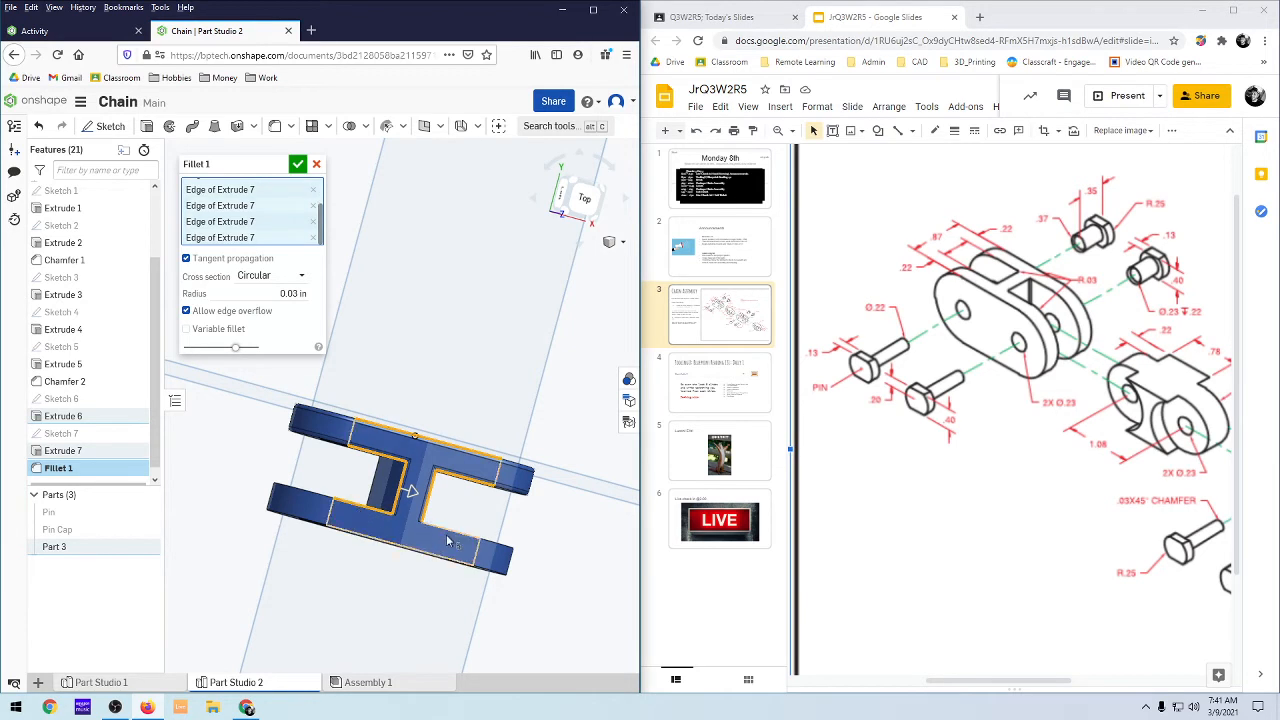
Add the remaining slot edges of the double link to the 0.03 in fillet and apply it
right_drag(386, 605, 420, 548)
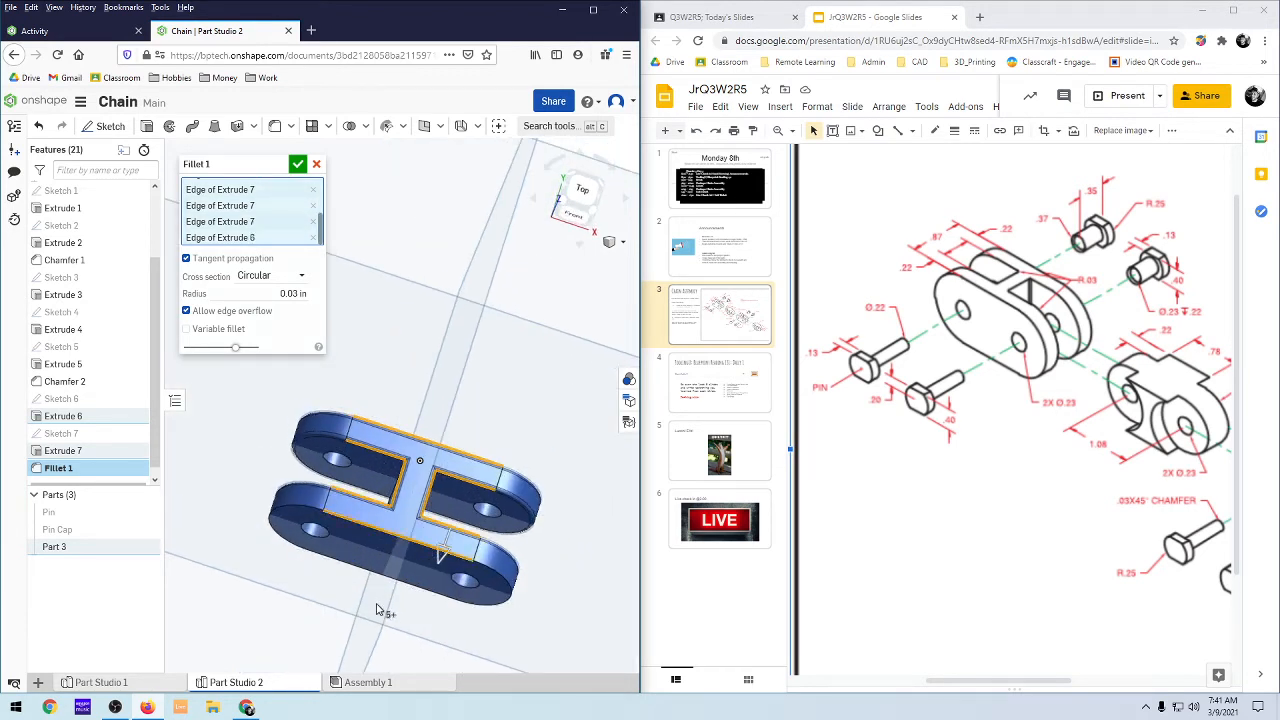
click(343, 598)
right_drag(296, 578, 224, 552)
click(430, 552)
right_drag(503, 615, 477, 615)
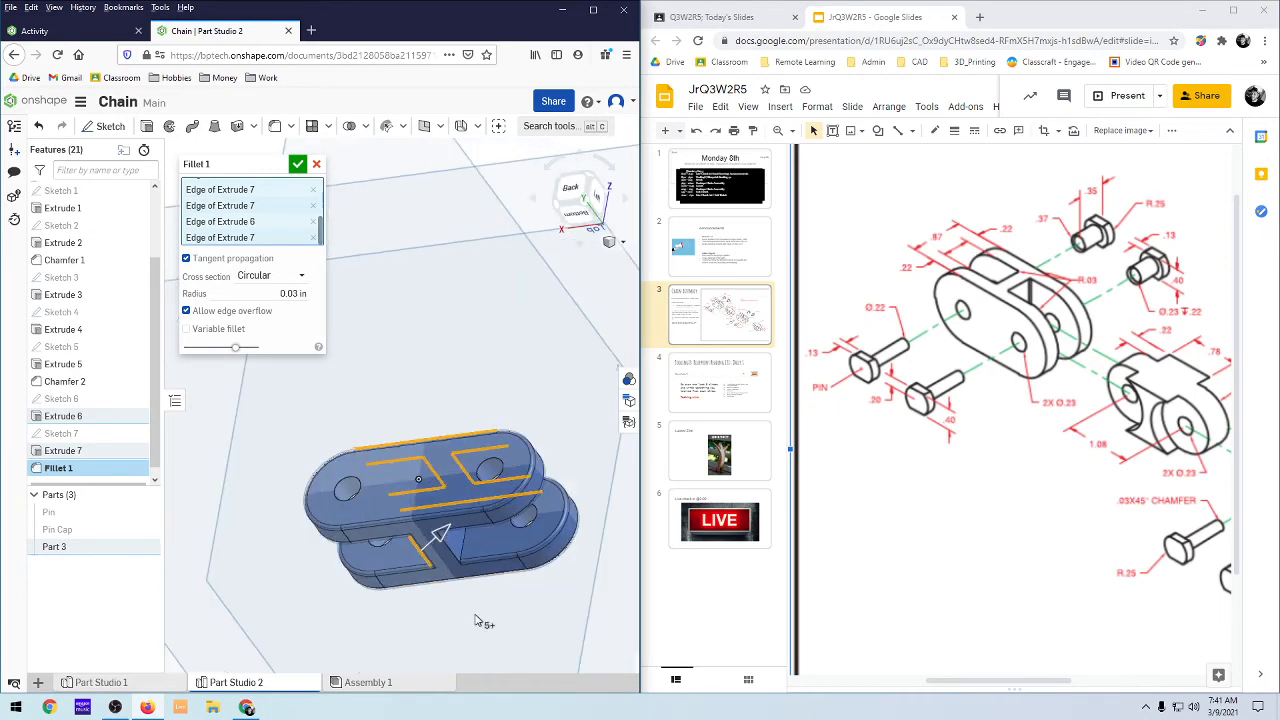
click(450, 556)
right_drag(214, 484, 252, 532)
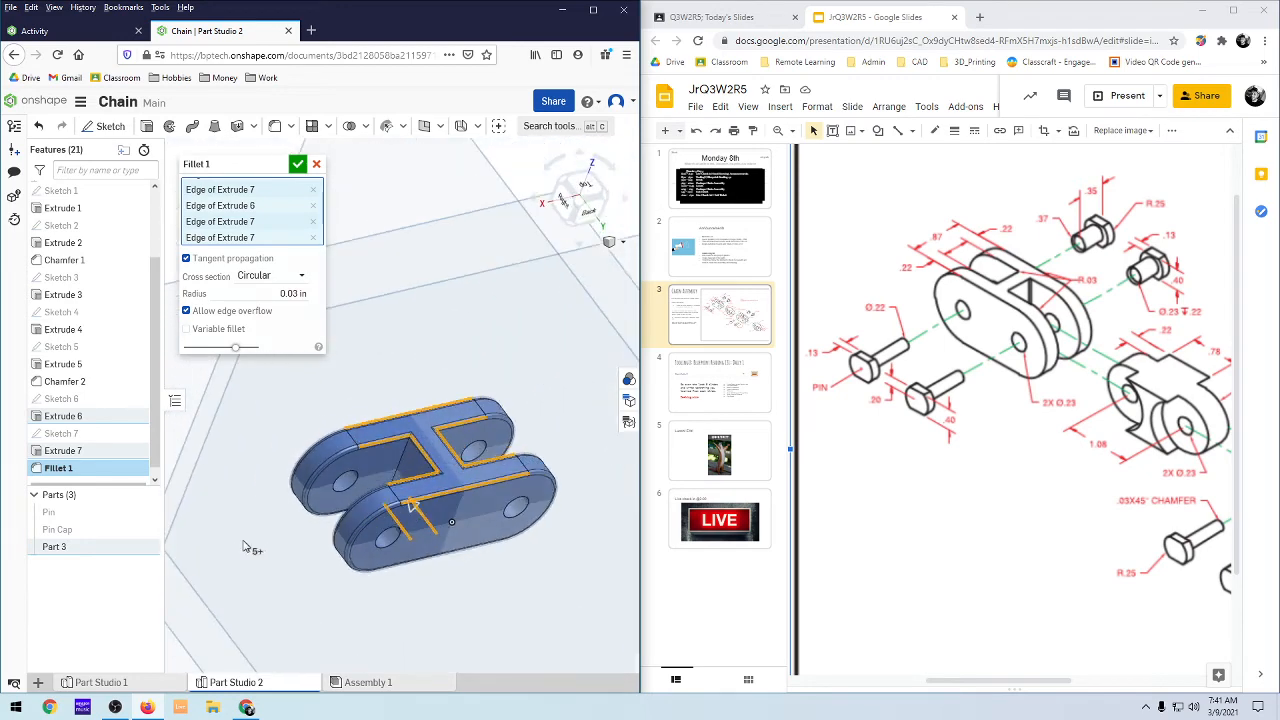
click(297, 163)
scroll(463, 609, down, 5)
right_drag(466, 611, 434, 620)
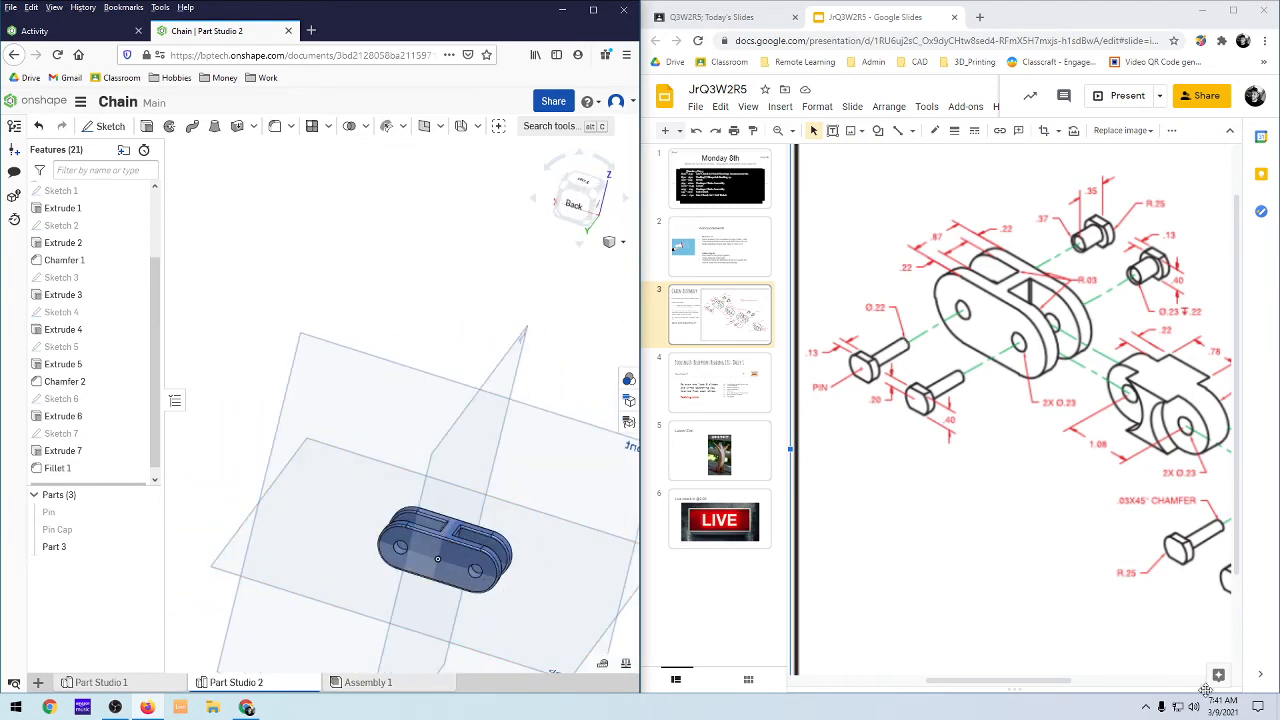
Rename the filleted double-link part as "Dbl Link F"
drag(1058, 685, 1092, 686)
mouse_move(536, 501)
right_down()
mouse_move(486, 490)
mouse_move(537, 487)
right_up()
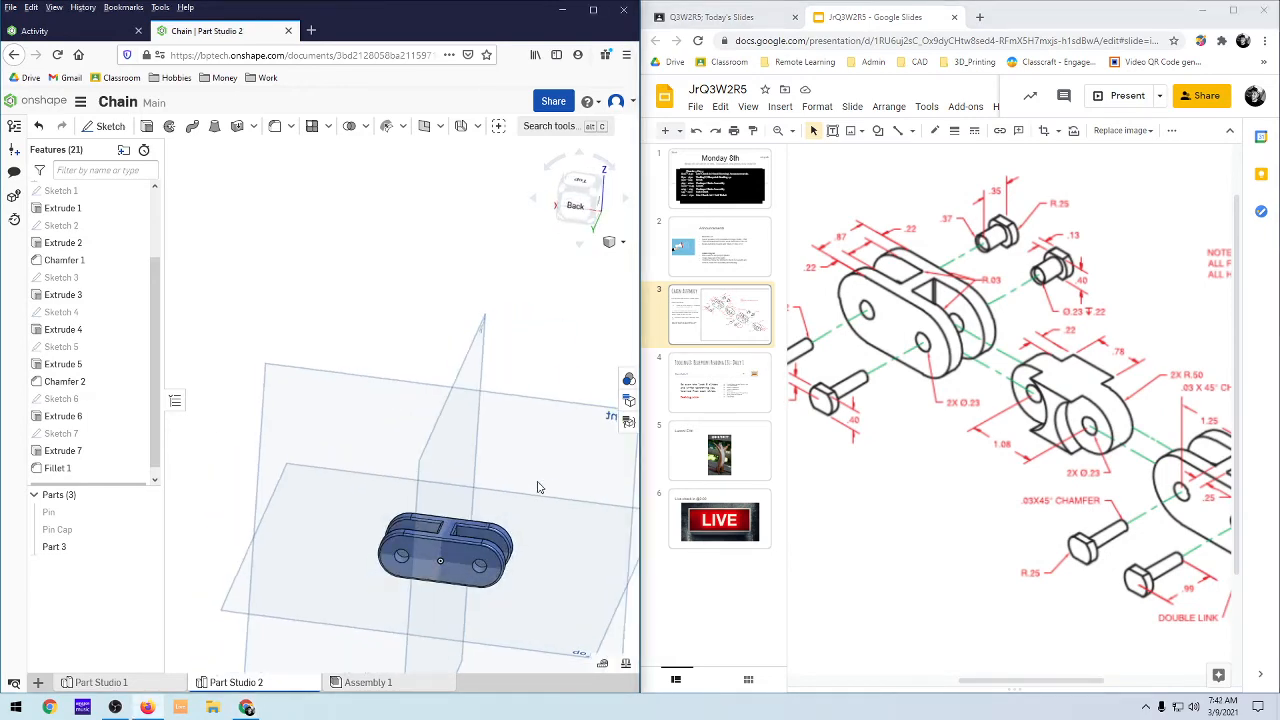
right_click(62, 548)
click(951, 602)
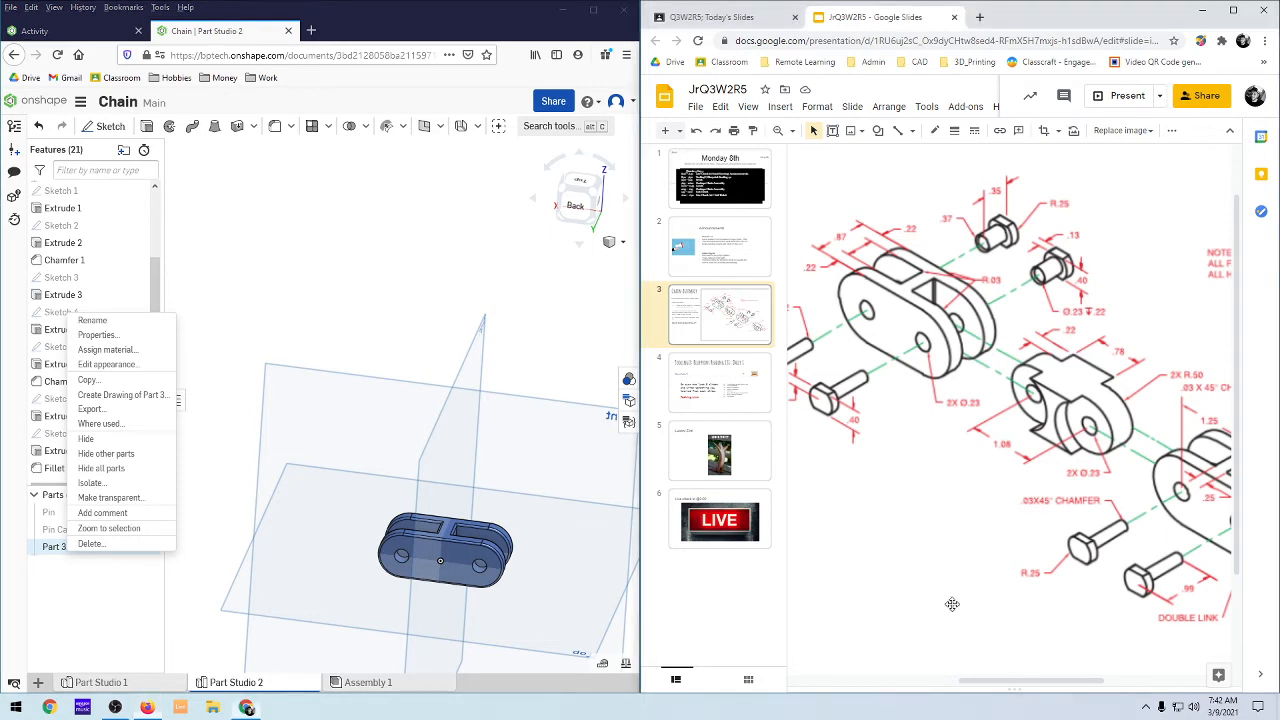
mouse_move(1029, 685)
mouse_down()
mouse_move(1199, 690)
mouse_move(1006, 689)
mouse_move(1051, 702)
mouse_move(1118, 690)
mouse_move(1064, 700)
mouse_up()
scroll(1070, 590, down, 2)
scroll(1068, 586, down, 1)
scroll(868, 418, up, 3)
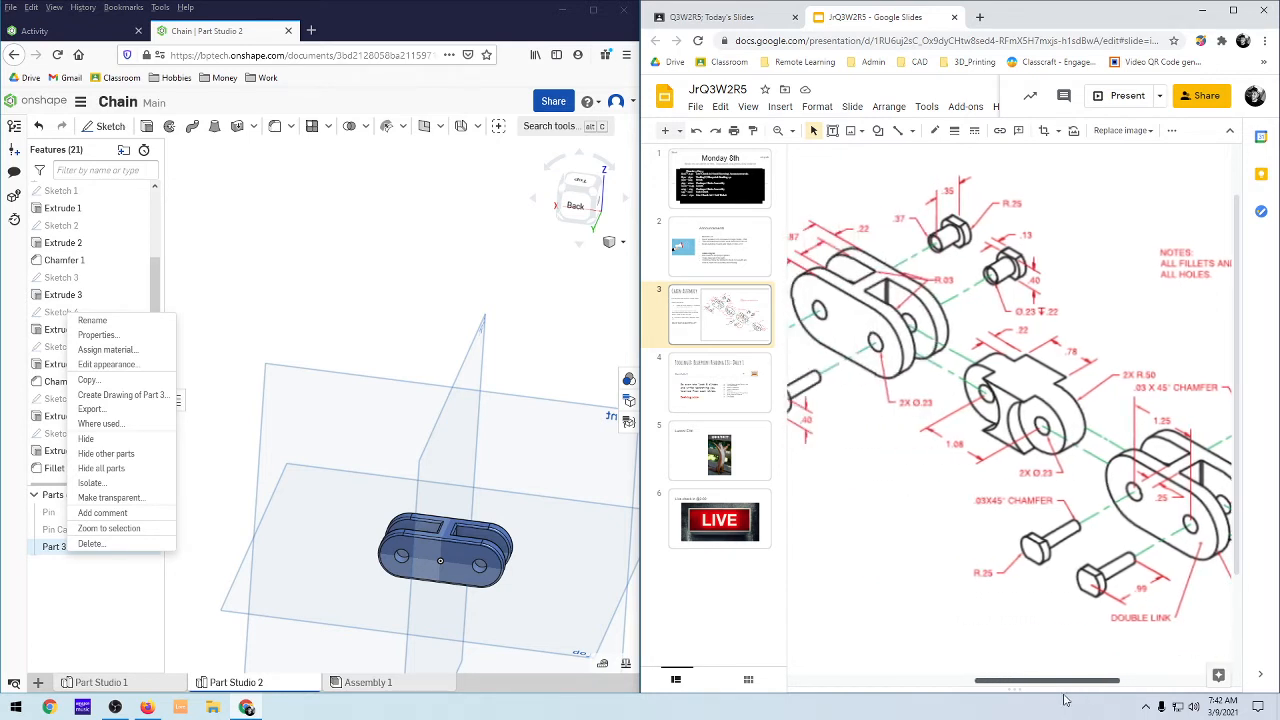
click(115, 322)
text(Db)
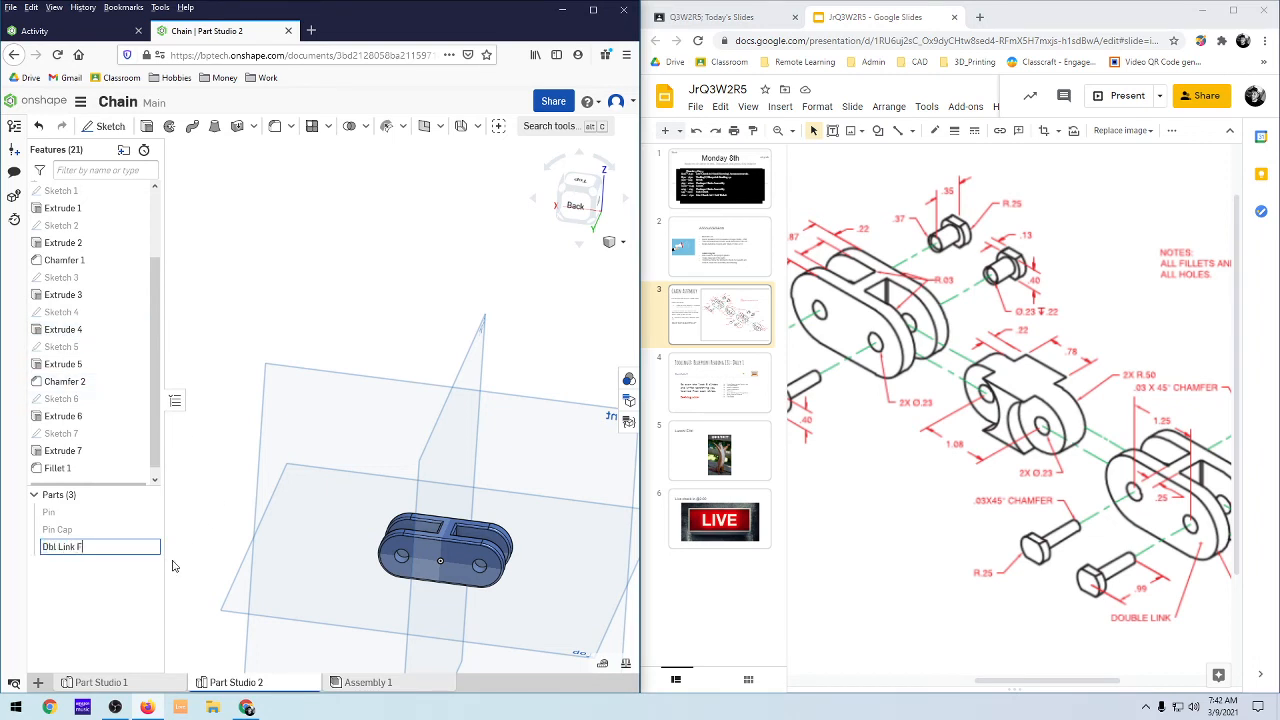
text(l Link F)
key(Return)
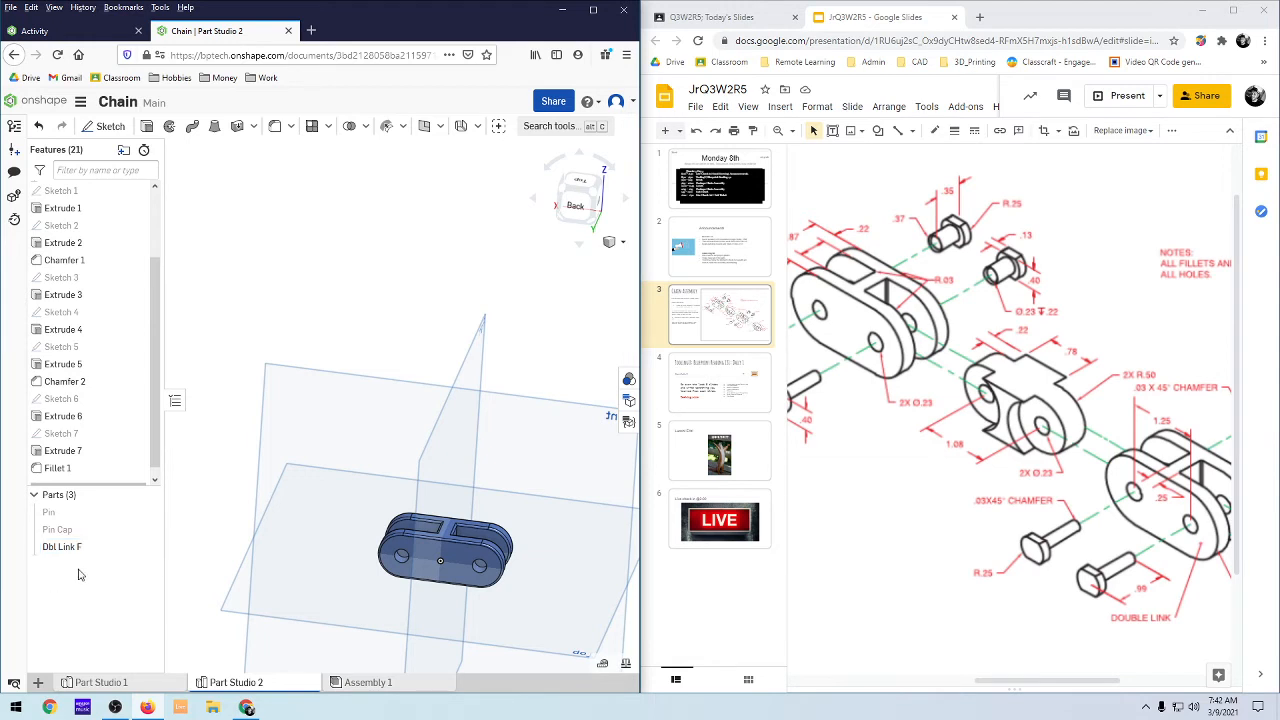
Hide the Dbl Link F part and start a sketch on the Front plane
click(147, 549)
scroll(440, 575, down, 3)
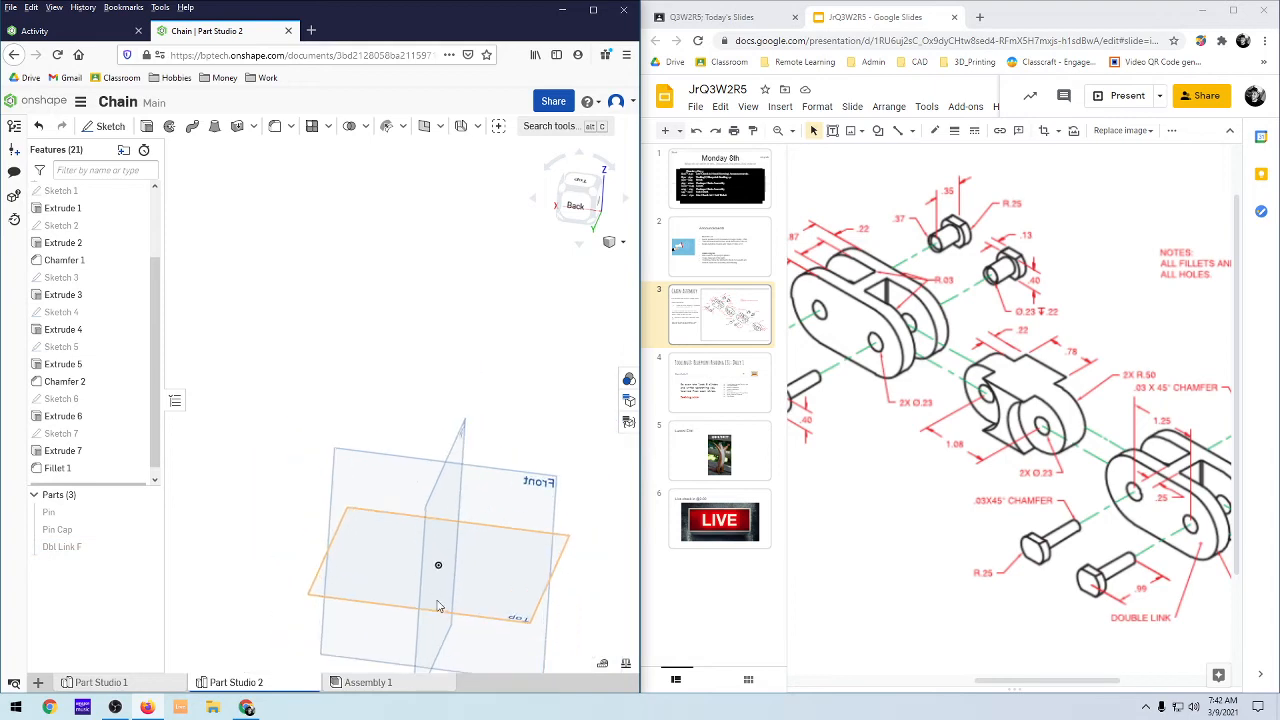
click(585, 186)
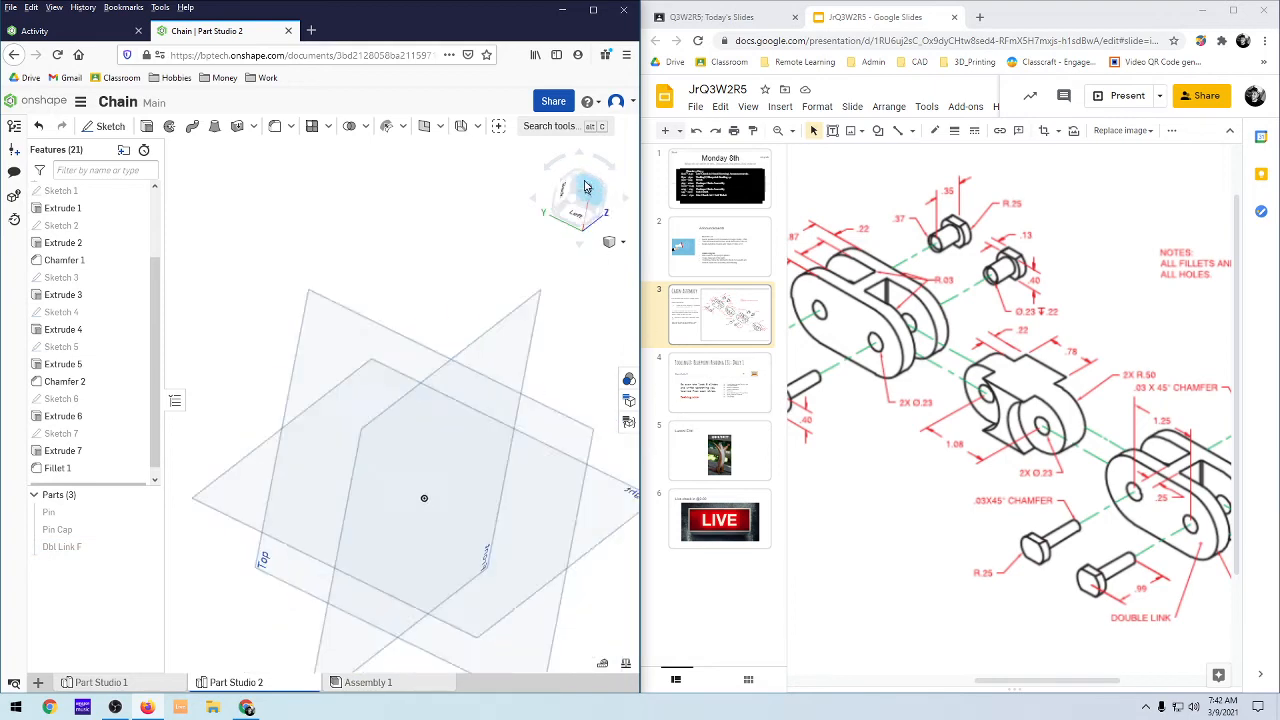
click(577, 205)
click(575, 207)
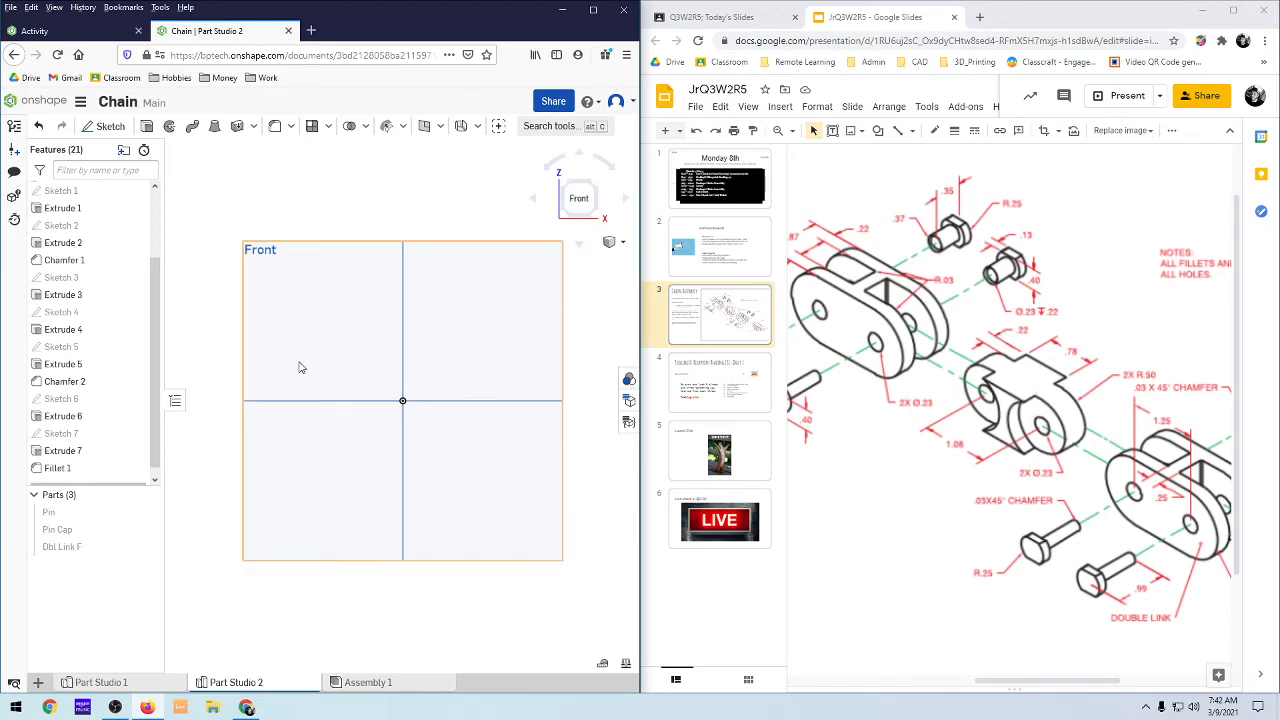
click(110, 127)
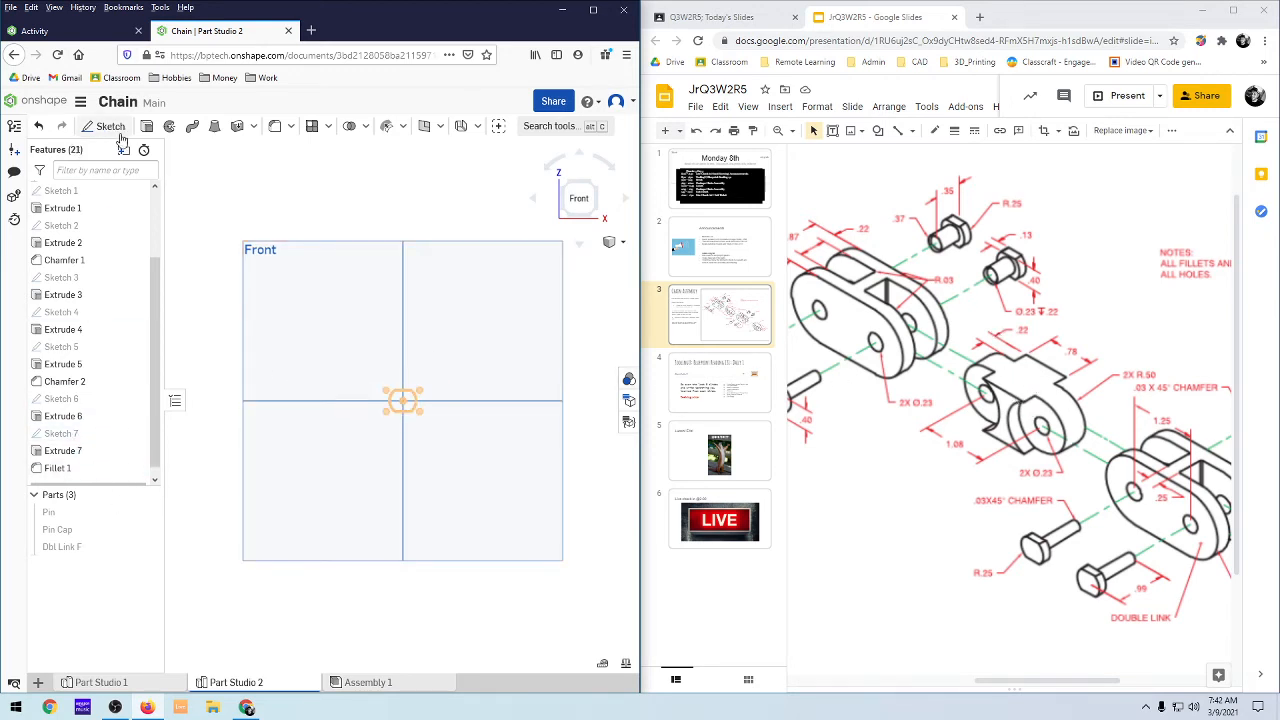
click(260, 328)
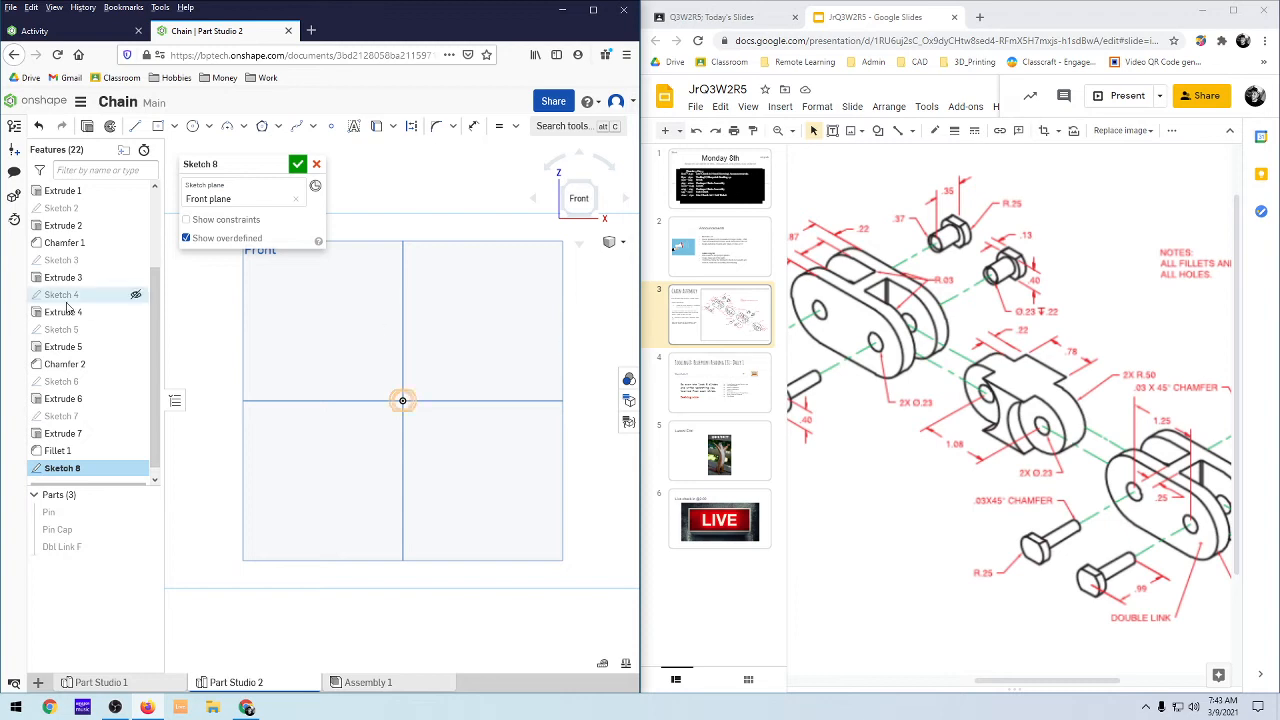
Draw a centre-point rectangle about 3.18 in wide and 2.15 in high, centred on the origin
click(159, 125)
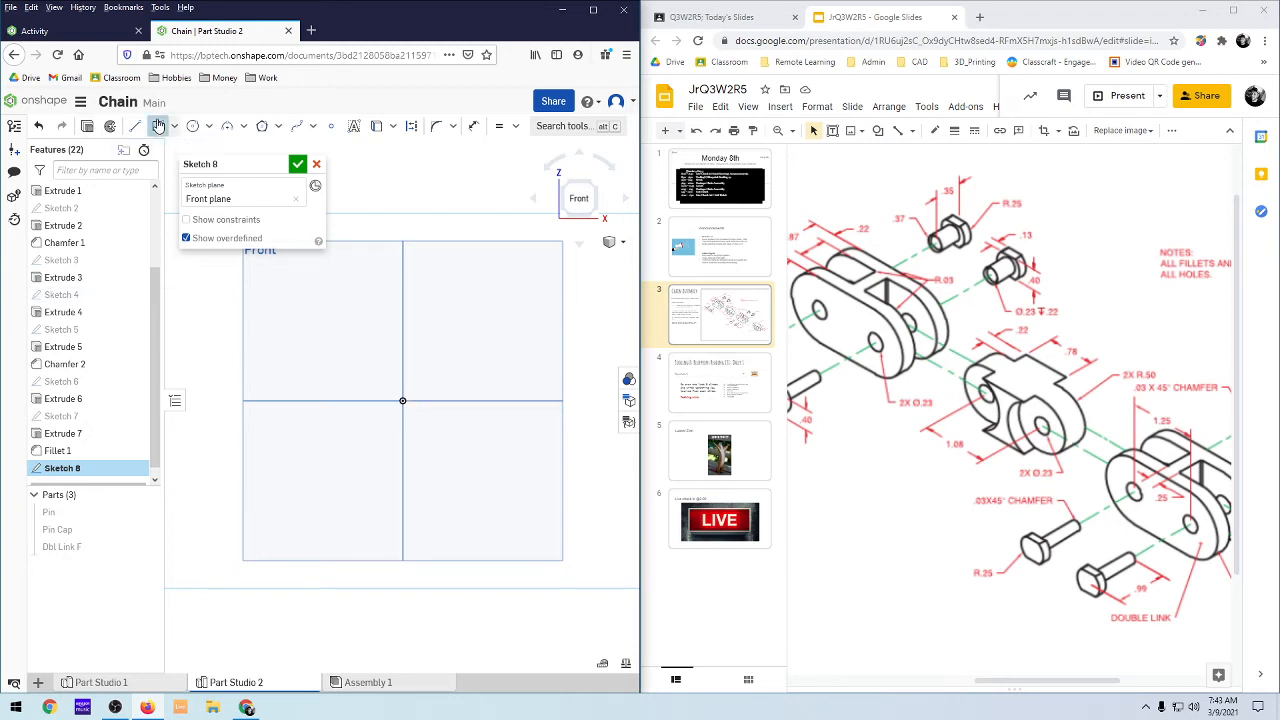
click(401, 401)
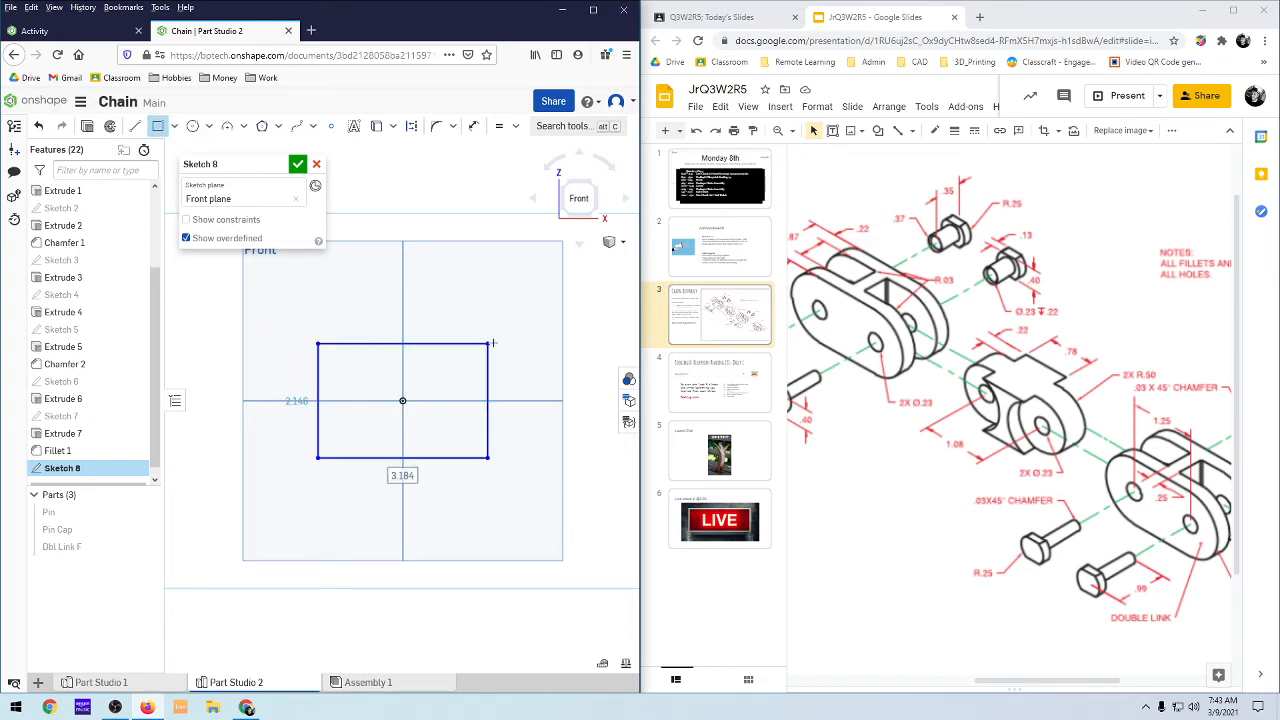
click(489, 344)
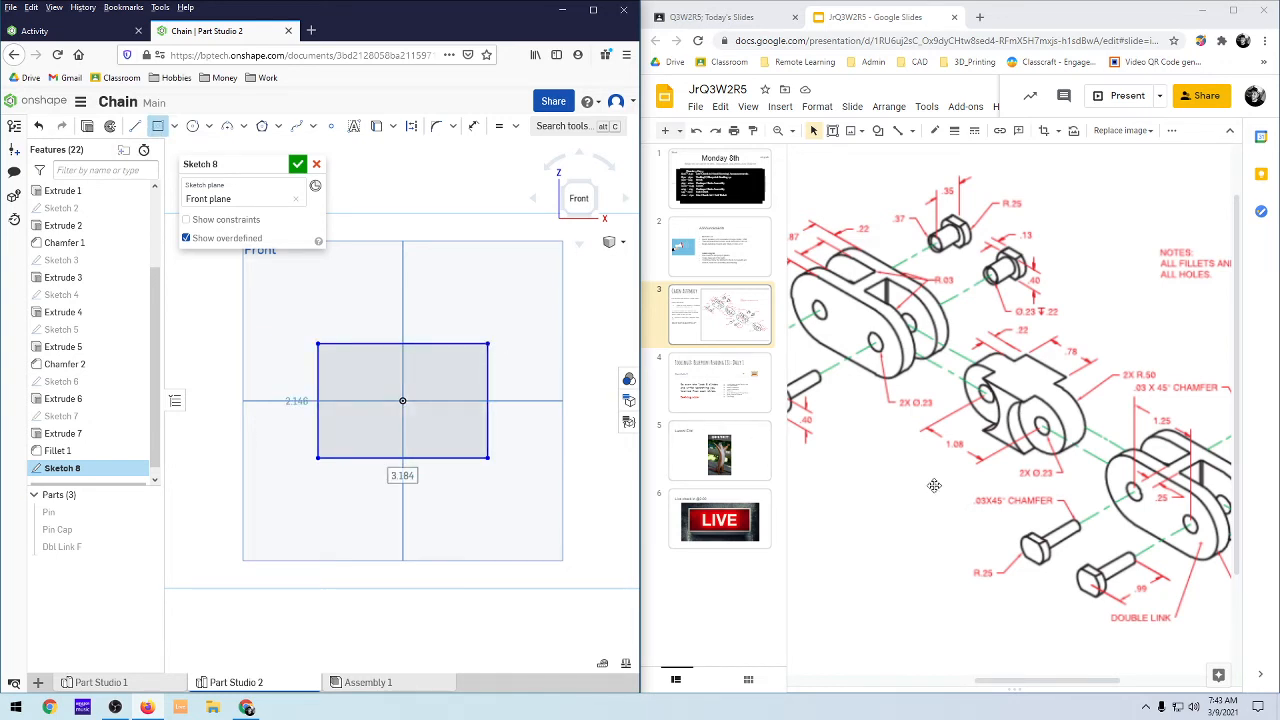
Dimension the rectangle's height as 1 in
mouse_move(1055, 686)
mouse_down()
mouse_move(1104, 689)
mouse_move(1087, 694)
mouse_up()
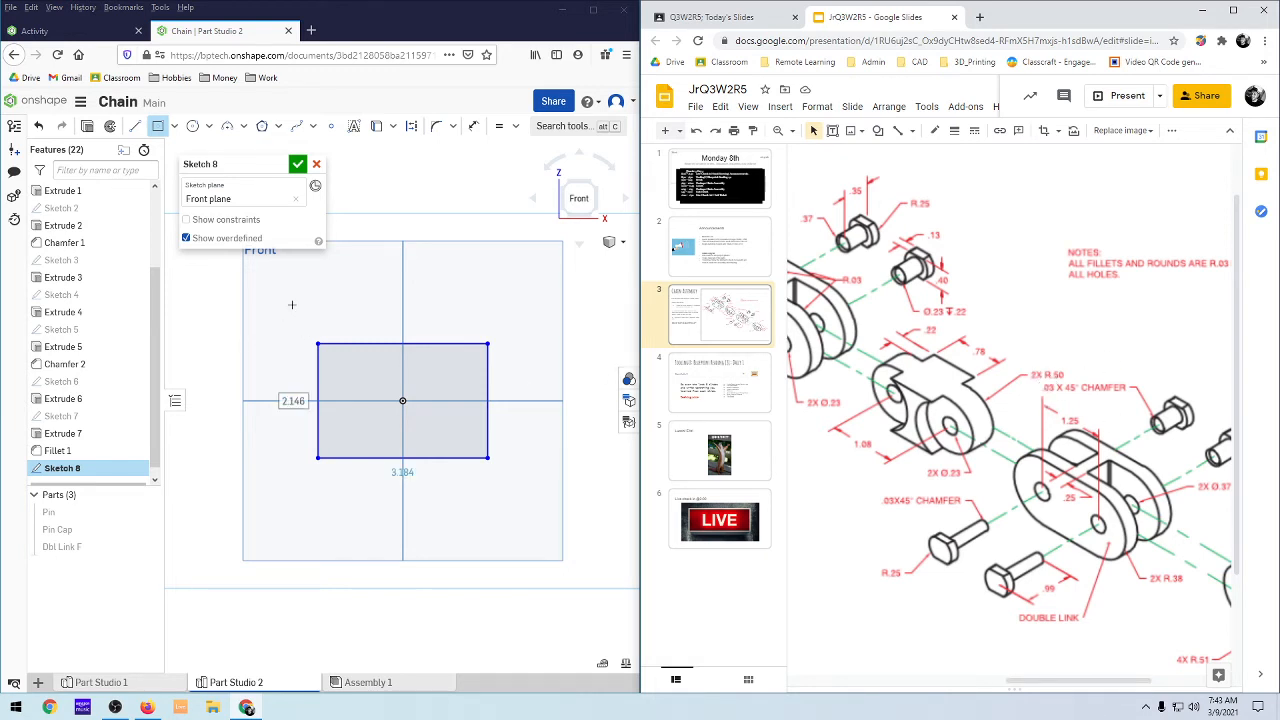
click(405, 258)
key(Escape)
key(d)
click(435, 338)
click(429, 457)
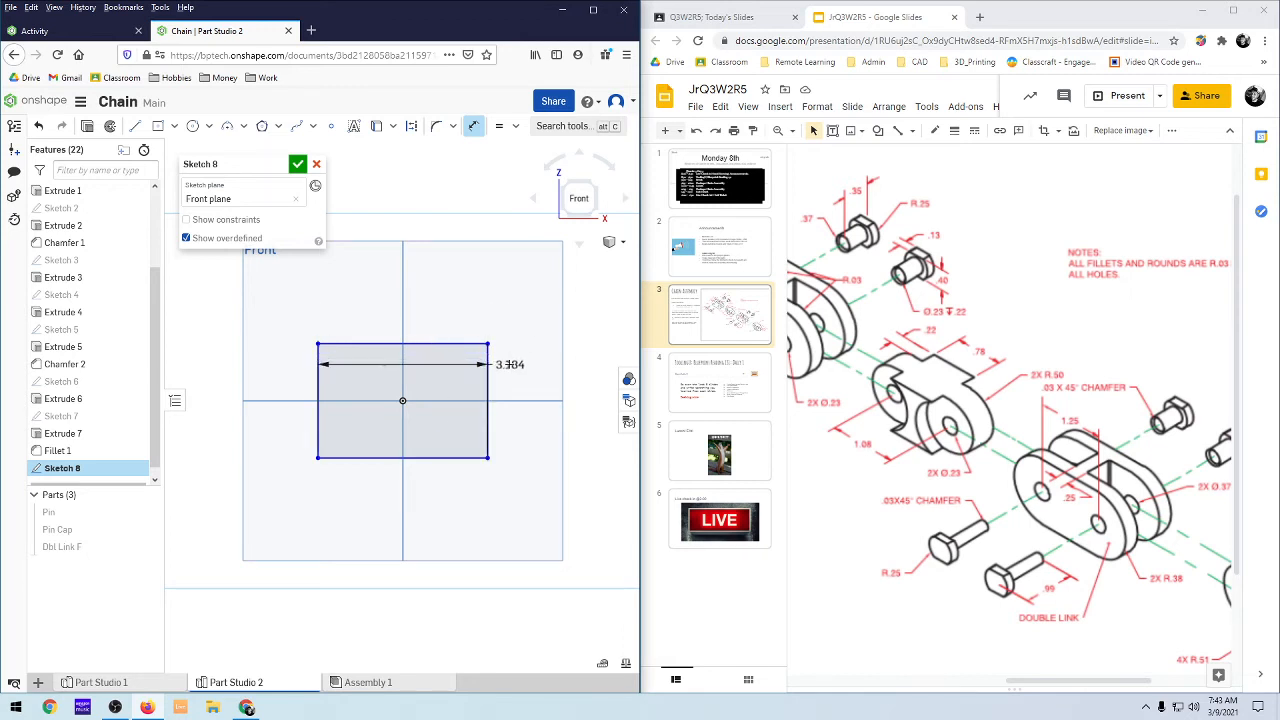
key(Escape)
key(d)
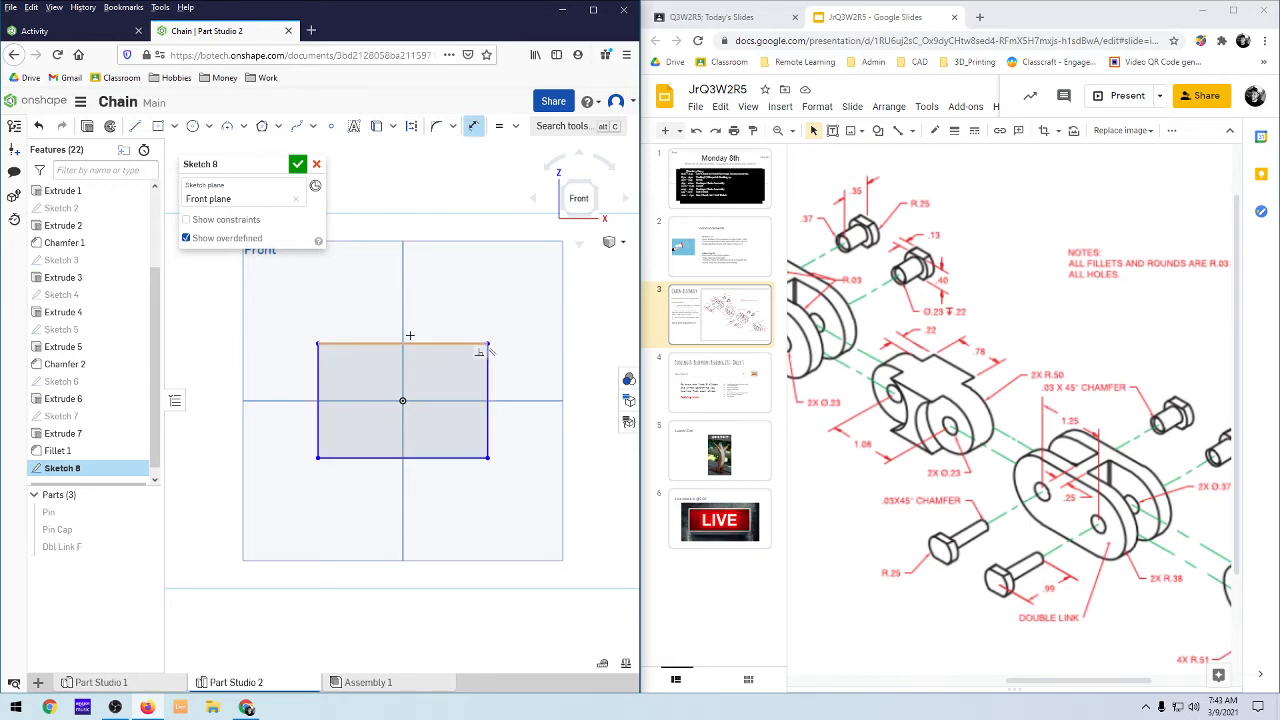
click(393, 457)
click(557, 388)
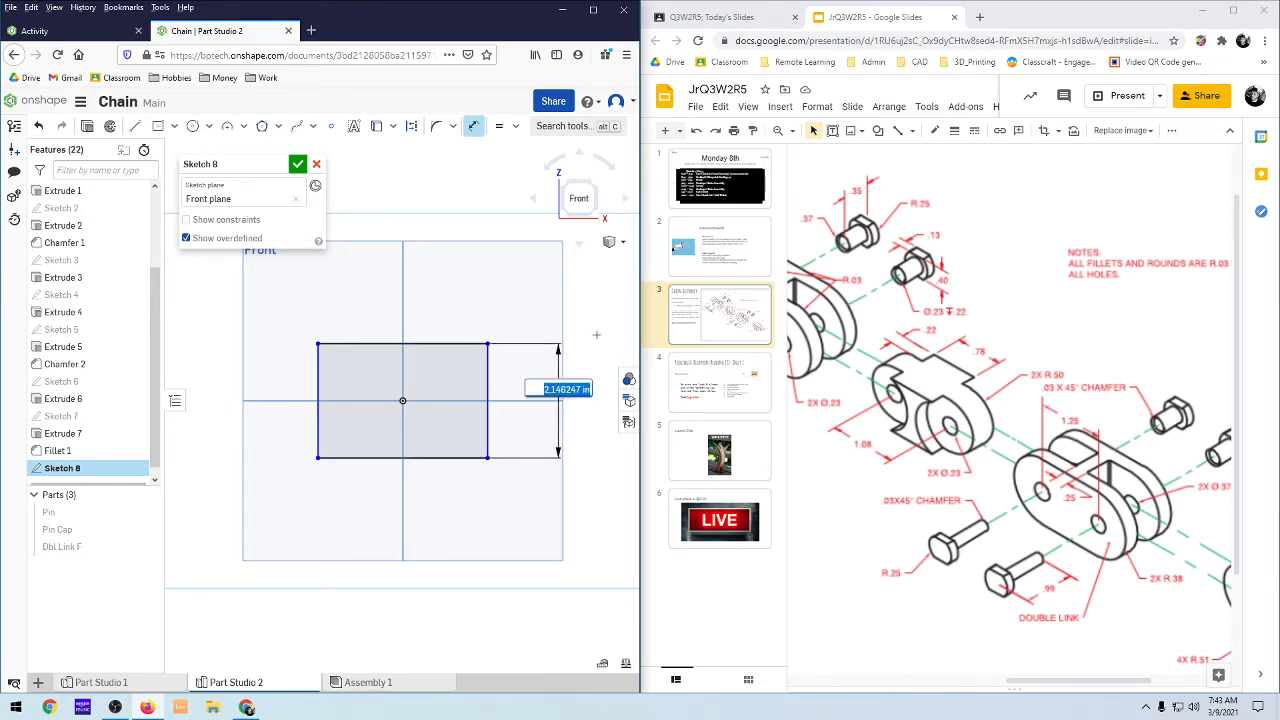
text(1)
key(Return)
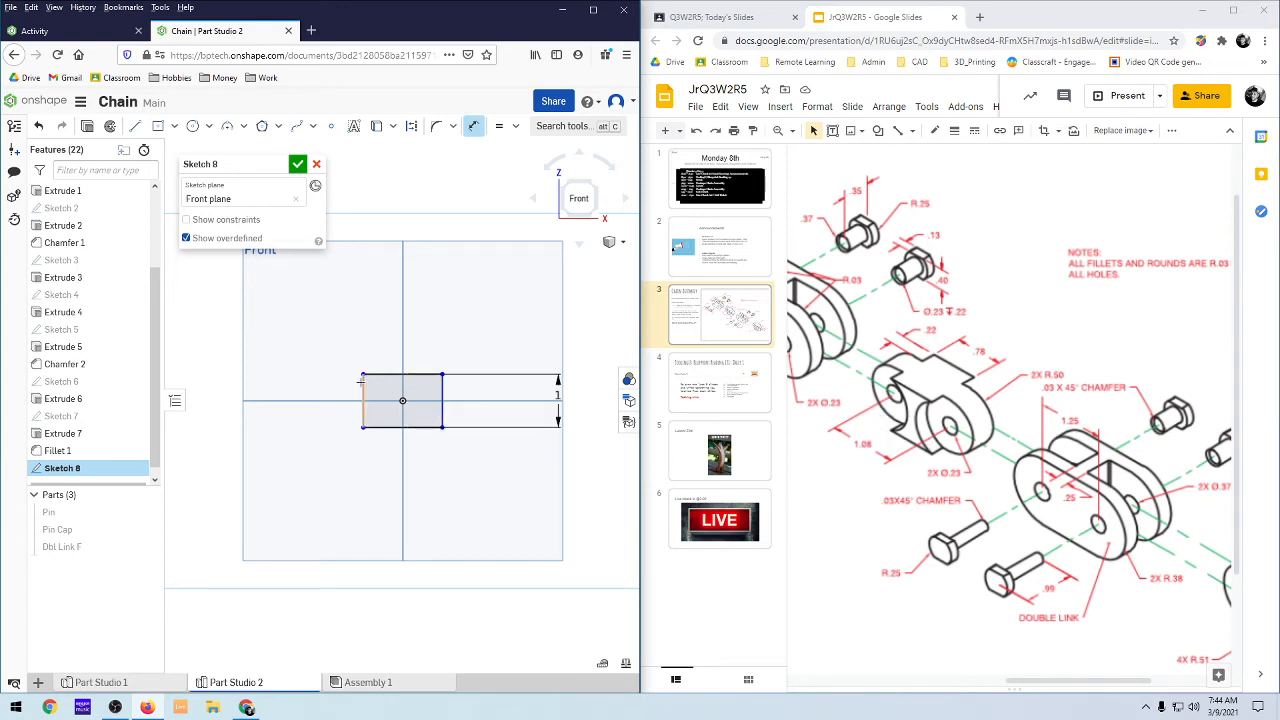
Dimension the rectangle's width as 1.08 in
scroll(380, 416, up, 2)
key(d)
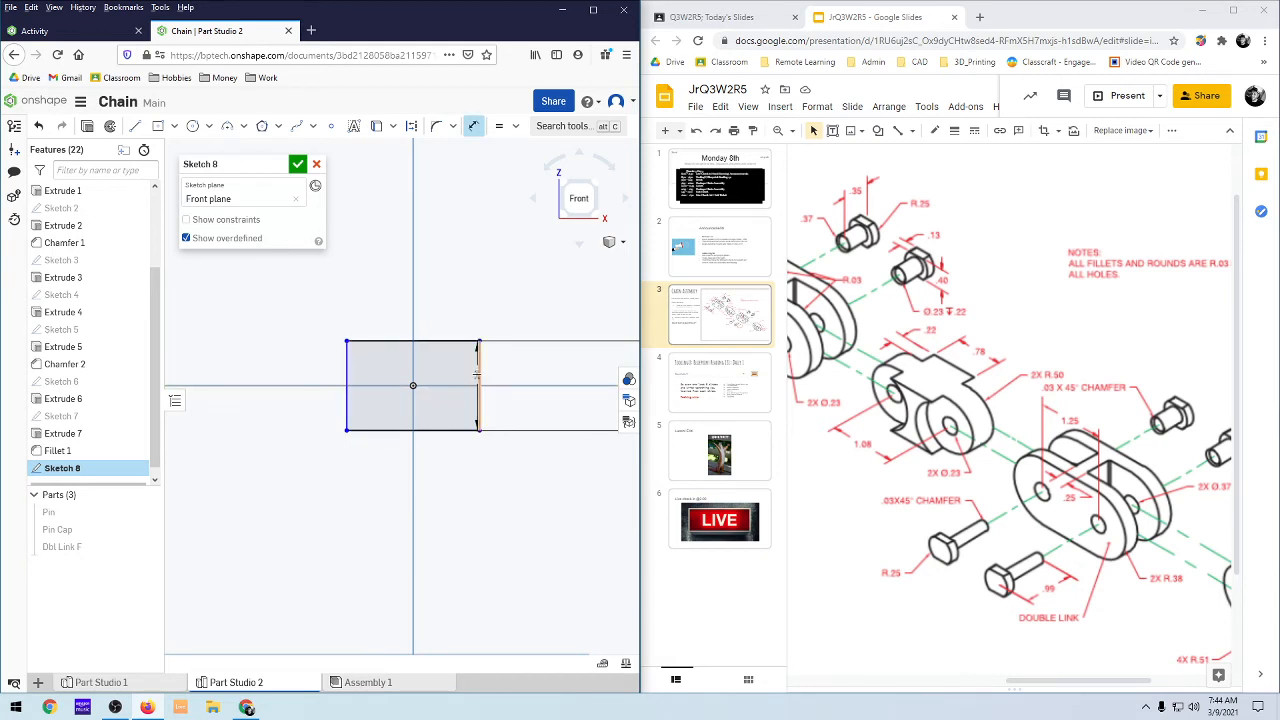
click(455, 341)
click(432, 257)
text(1)
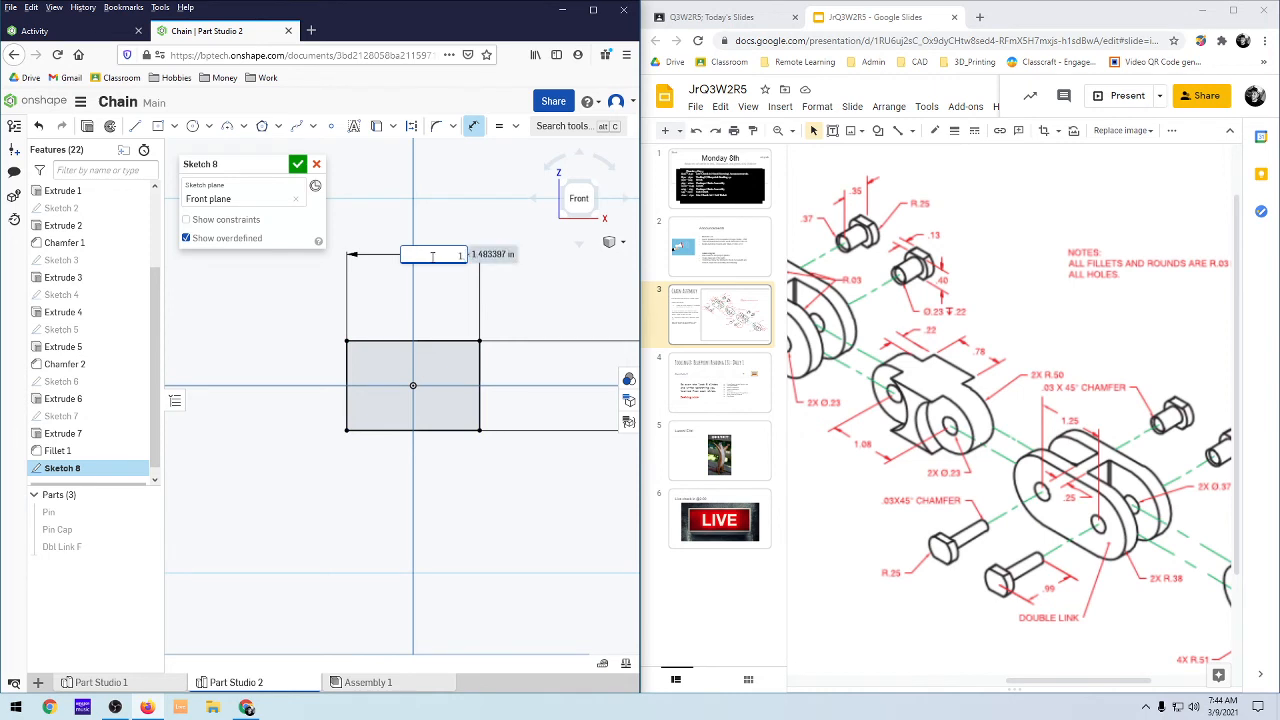
text(.08)
key(Return)
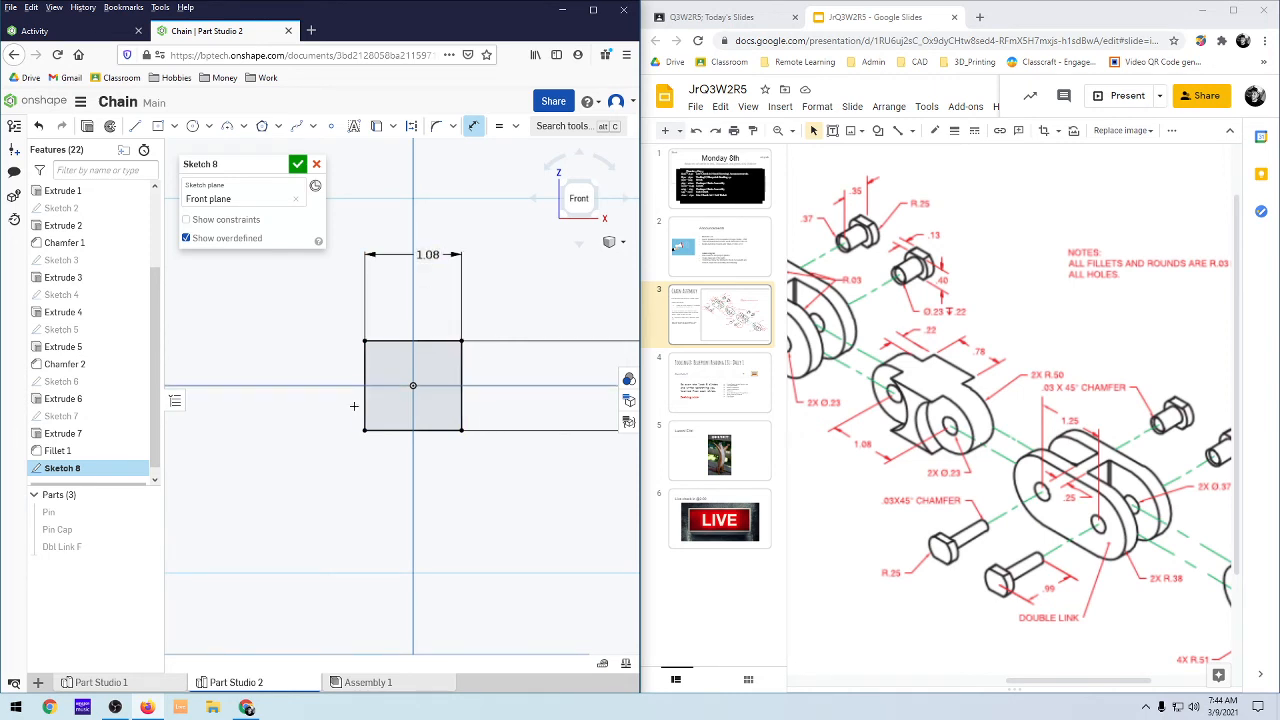
Draw two 1 in diameter circles centred on the midpoints of the rectangle's vertical sides, reaching its corners
scroll(376, 391, down, 1)
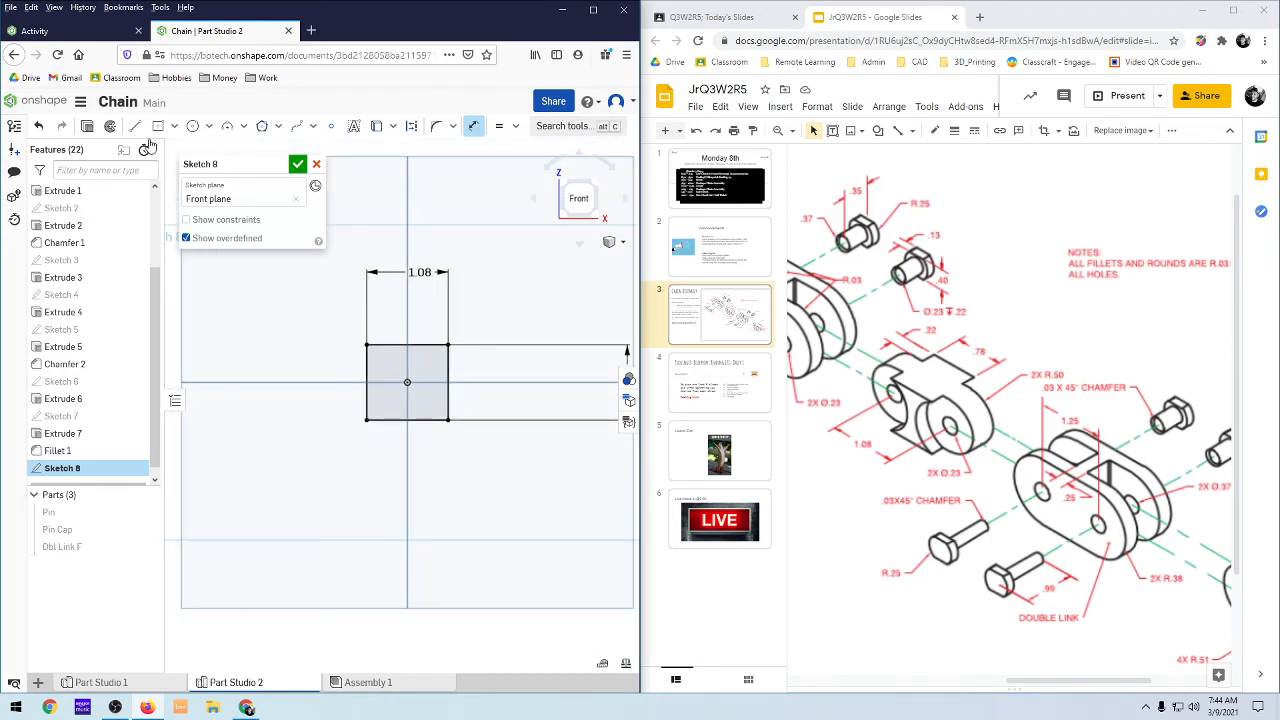
click(192, 126)
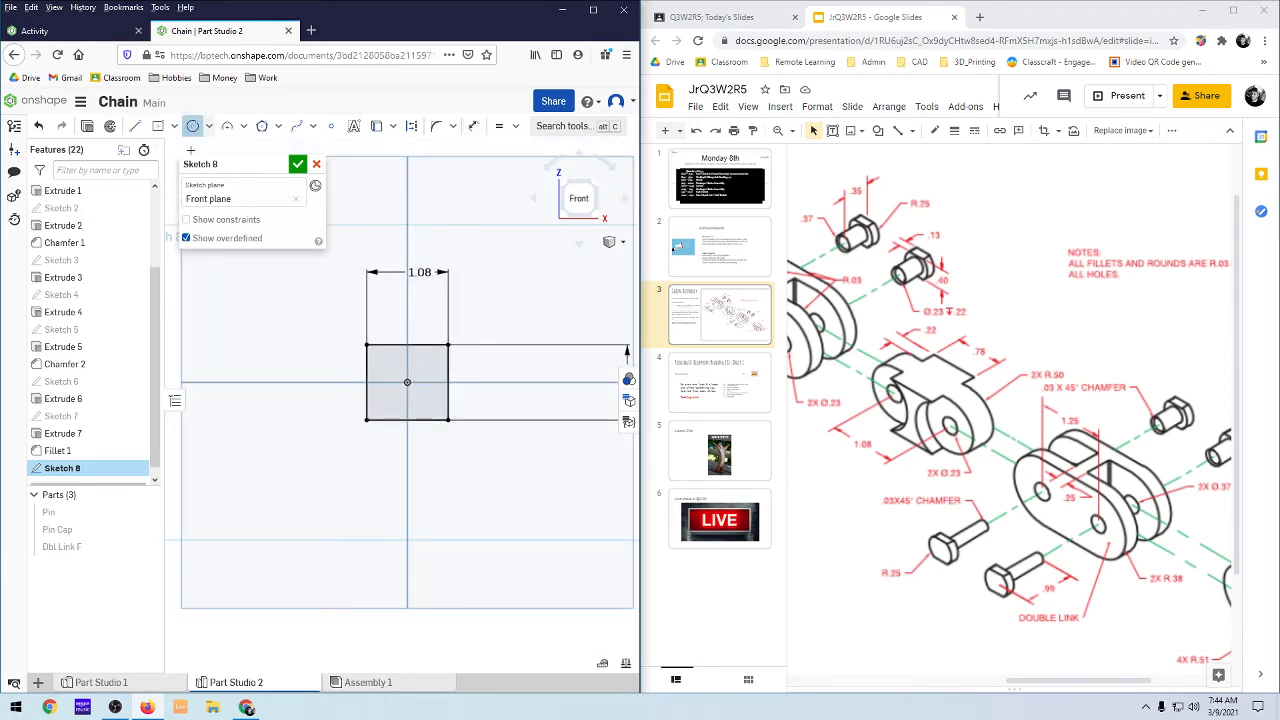
click(366, 382)
click(366, 345)
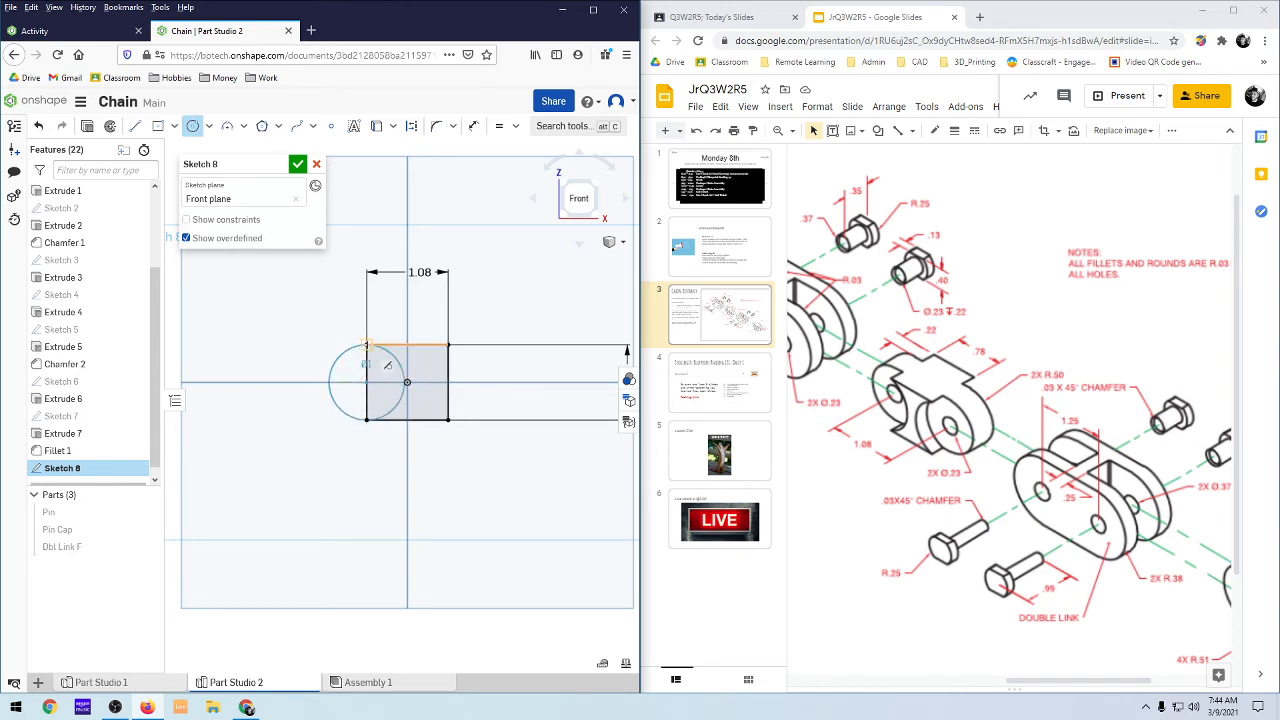
click(447, 382)
click(448, 345)
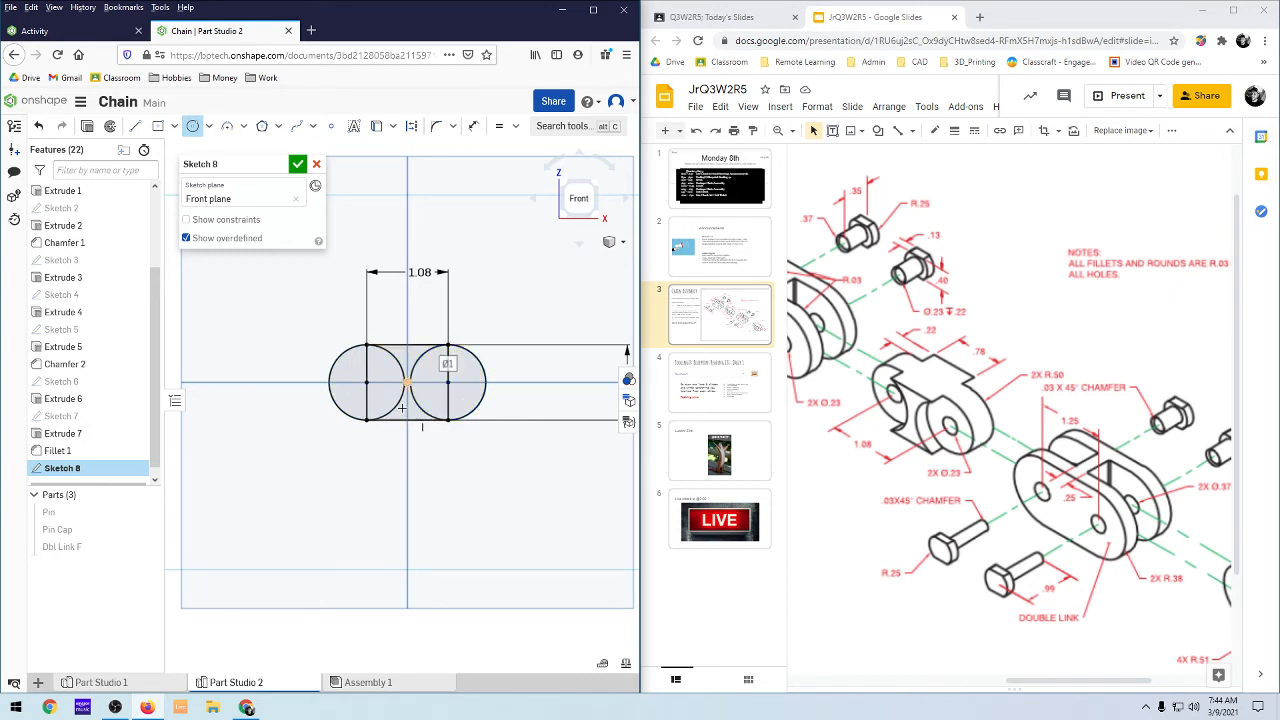
Trim the inner arcs and the rectangle's vertical sides to leave a single slot-shaped outline
key(m)
scroll(396, 358, up, 2)
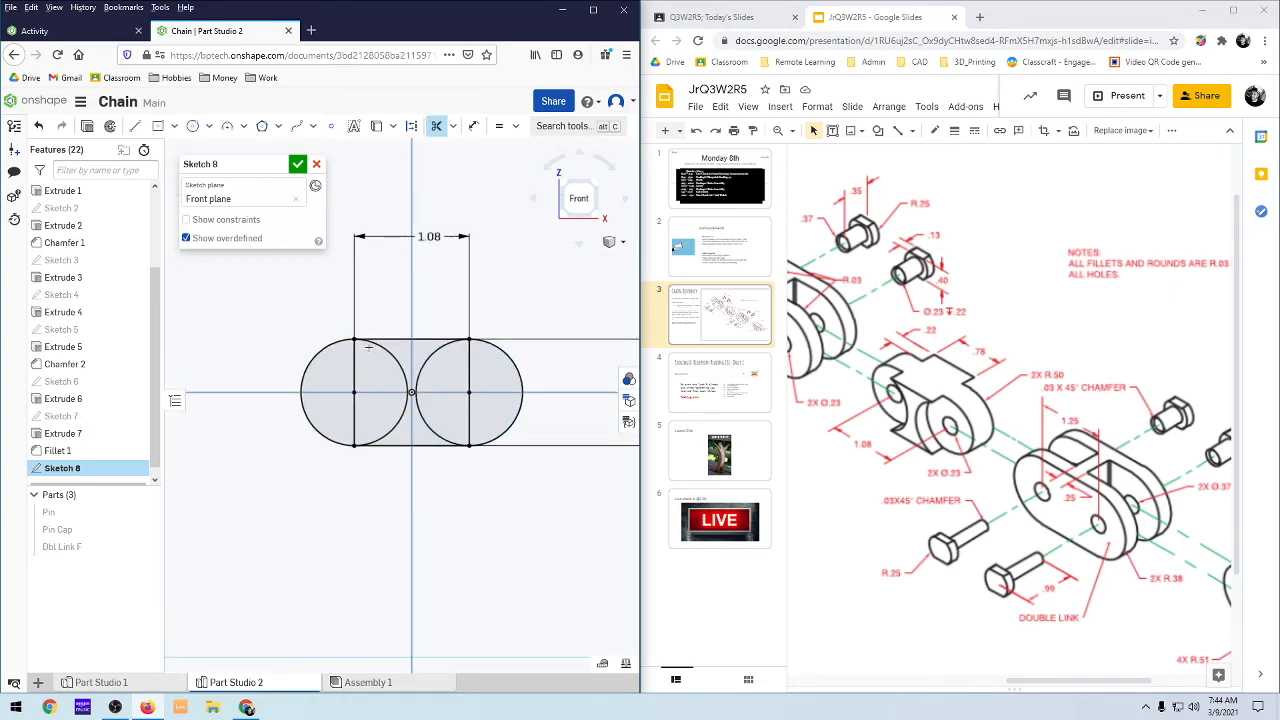
click(421, 352)
click(471, 375)
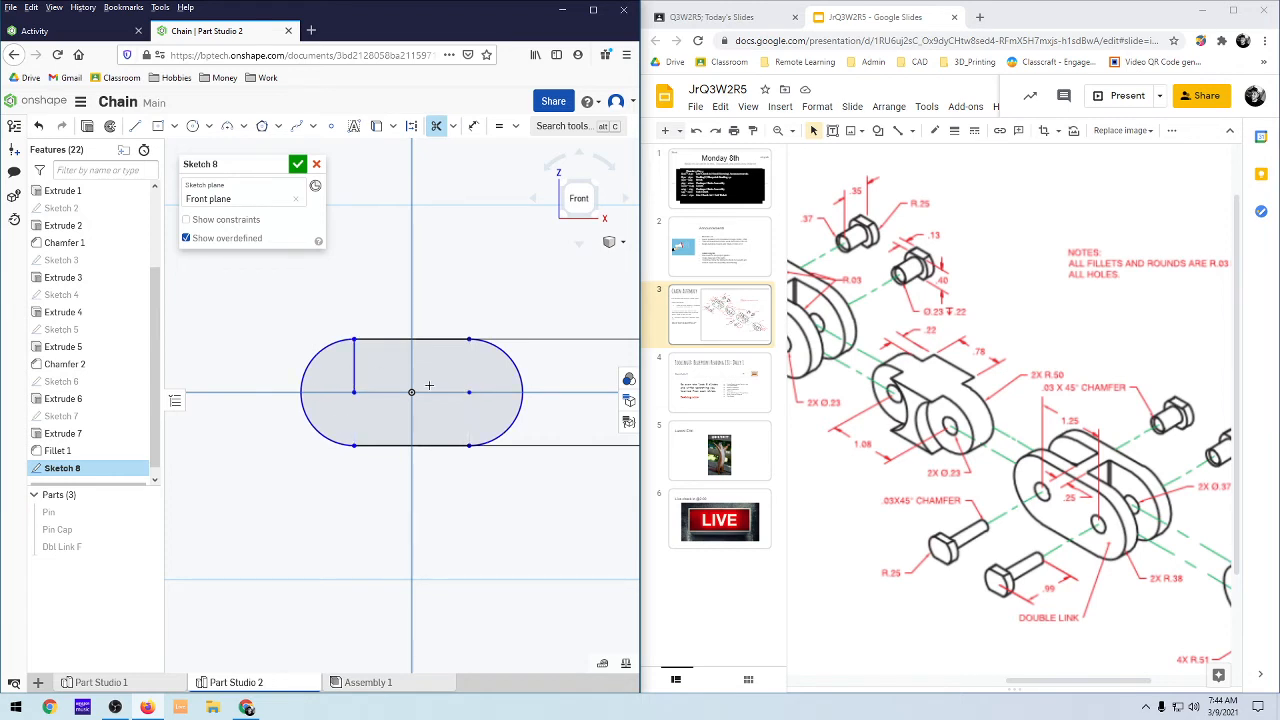
key(d)
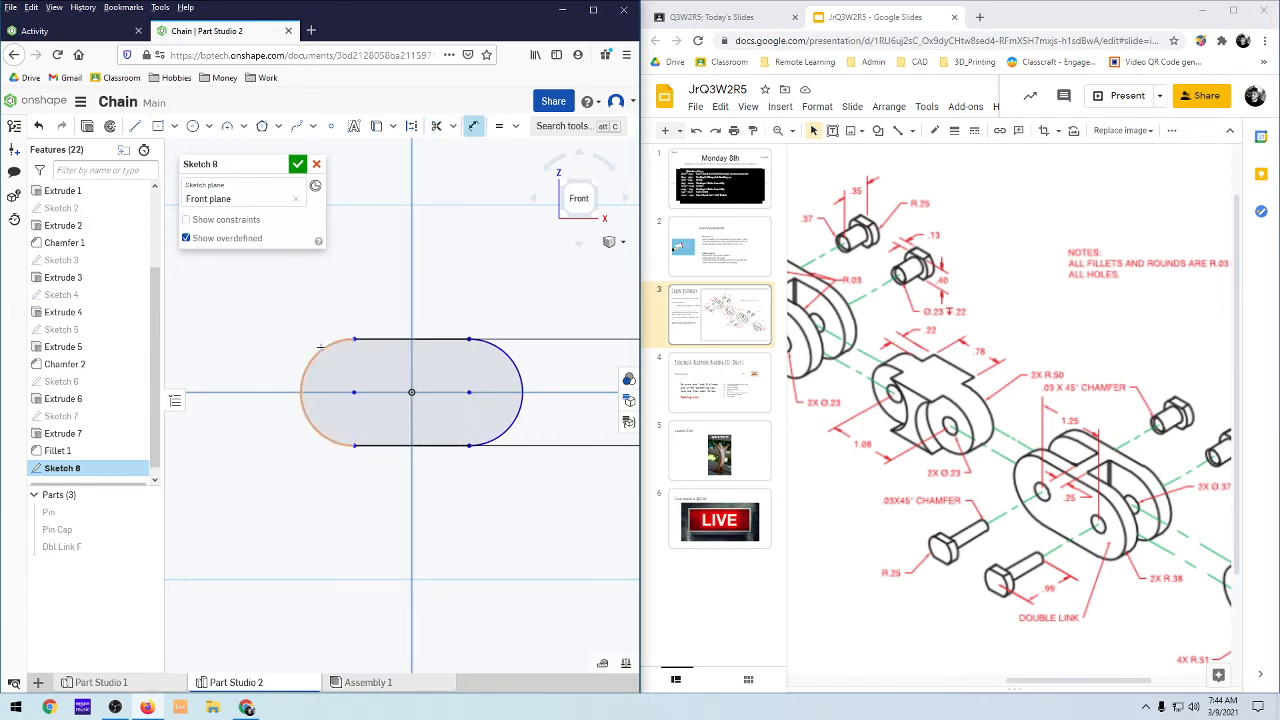
Try a height dimension between the slot's two straight sides, and delete it
click(386, 340)
click(414, 446)
click(272, 396)
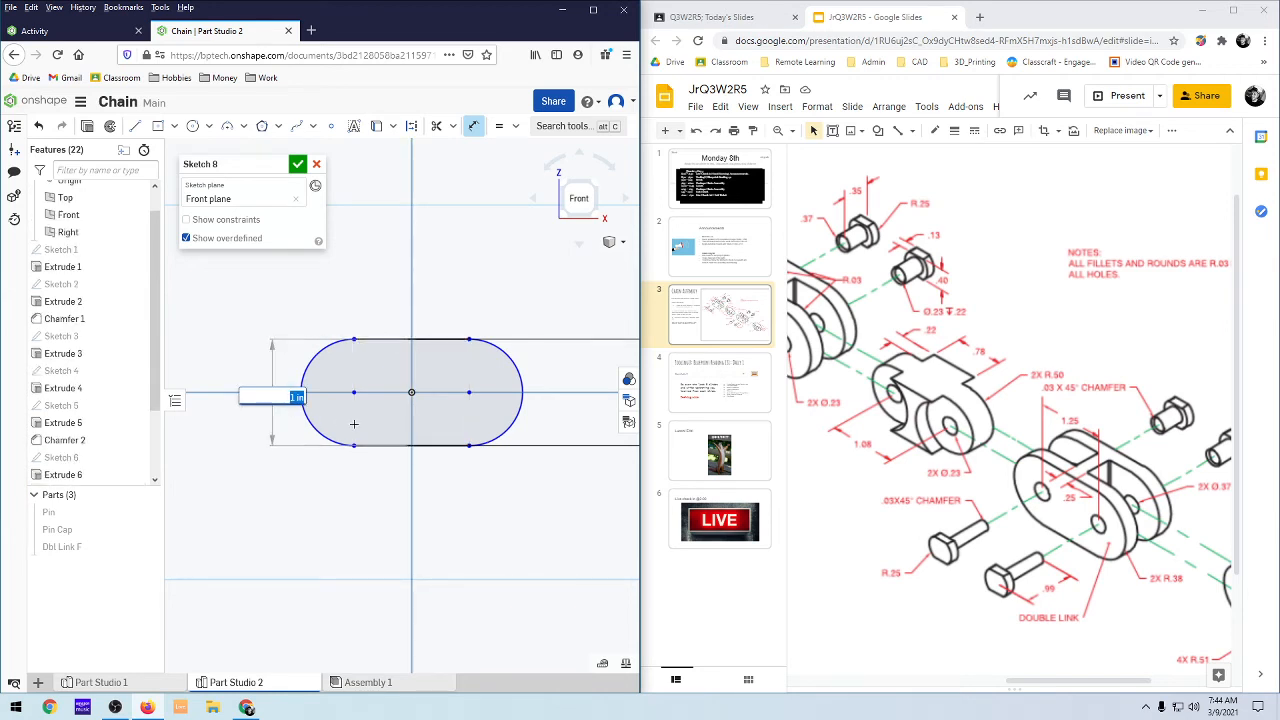
key(Return)
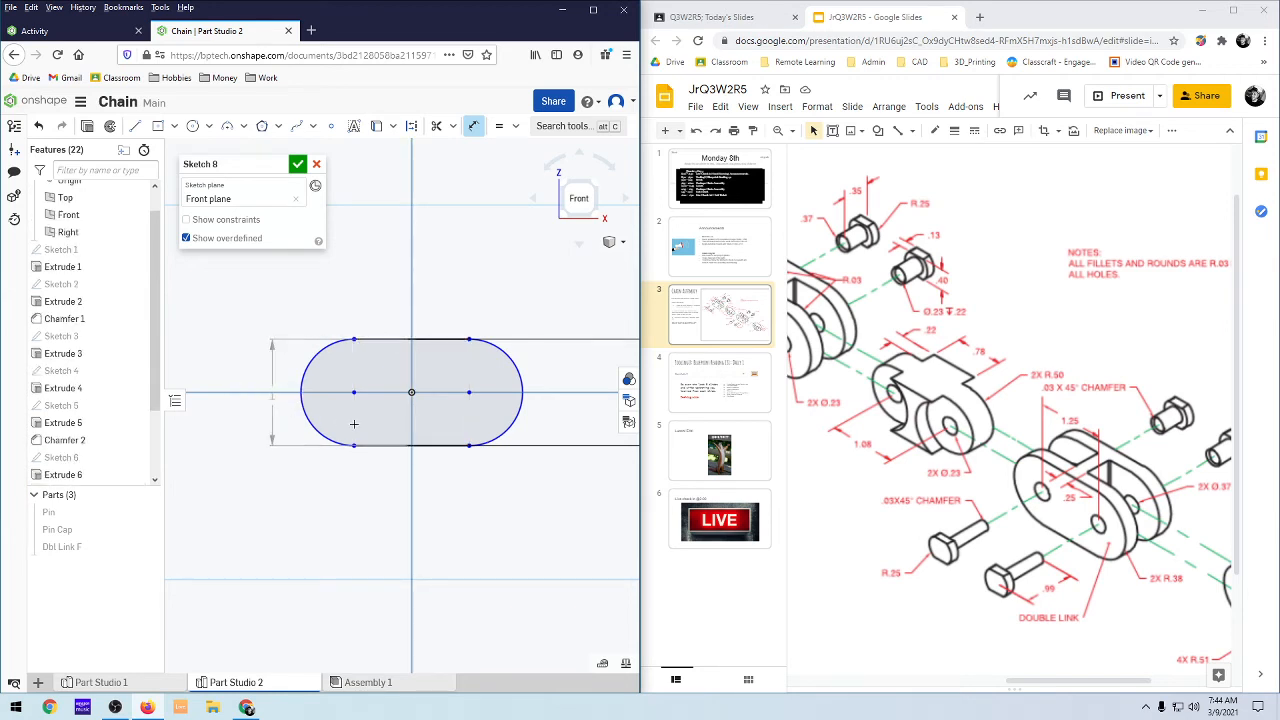
click(271, 395)
click(200, 345)
key(Escape)
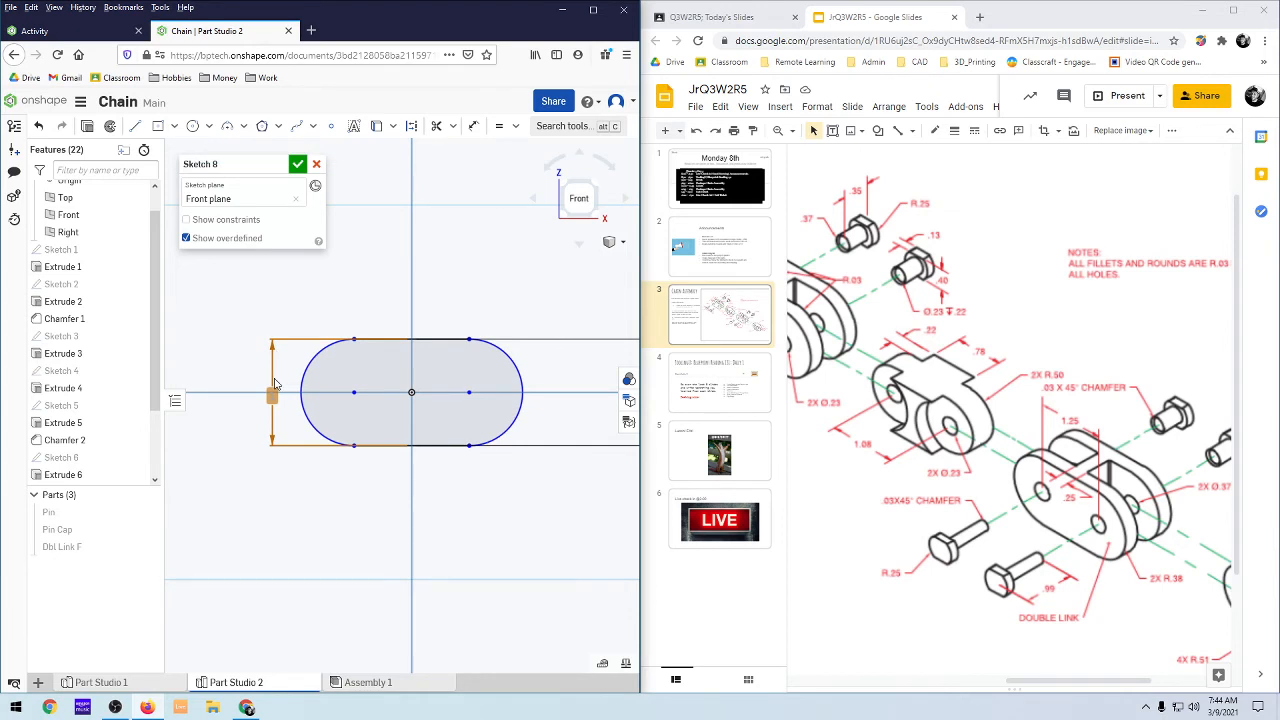
key(Delete)
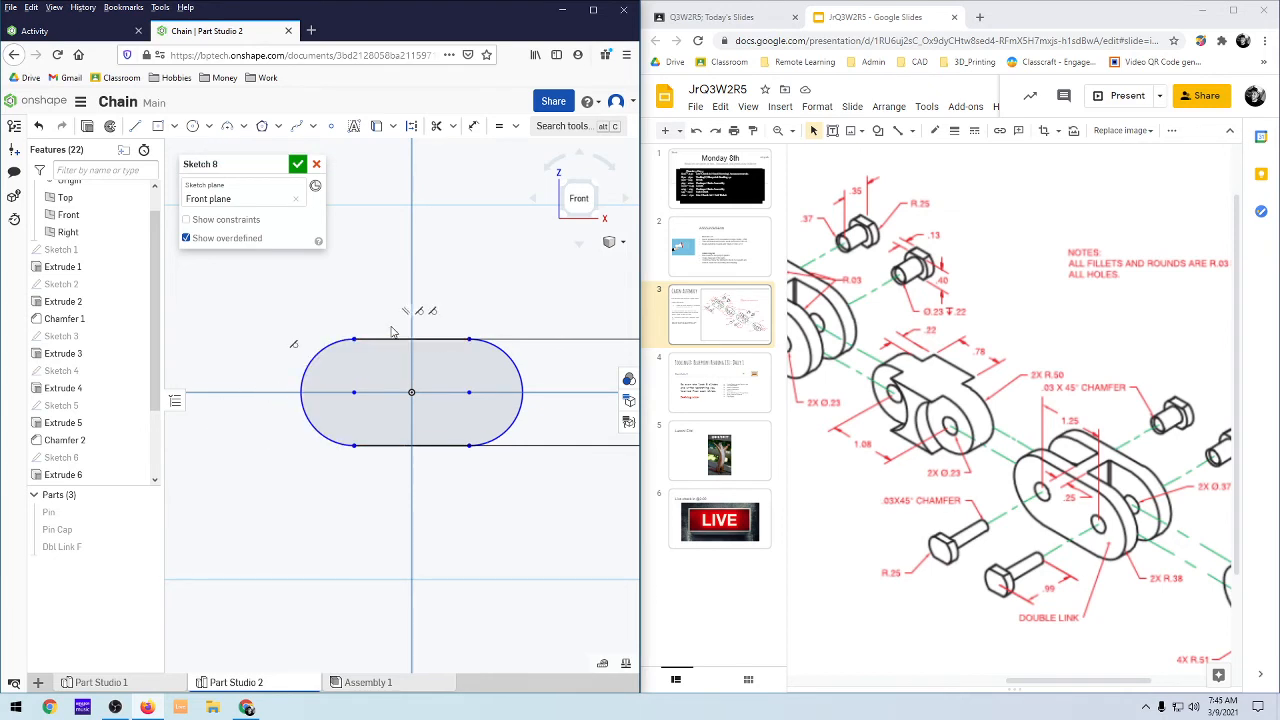
Dimension the slot's upper straight side as 1.08 in
key(d)
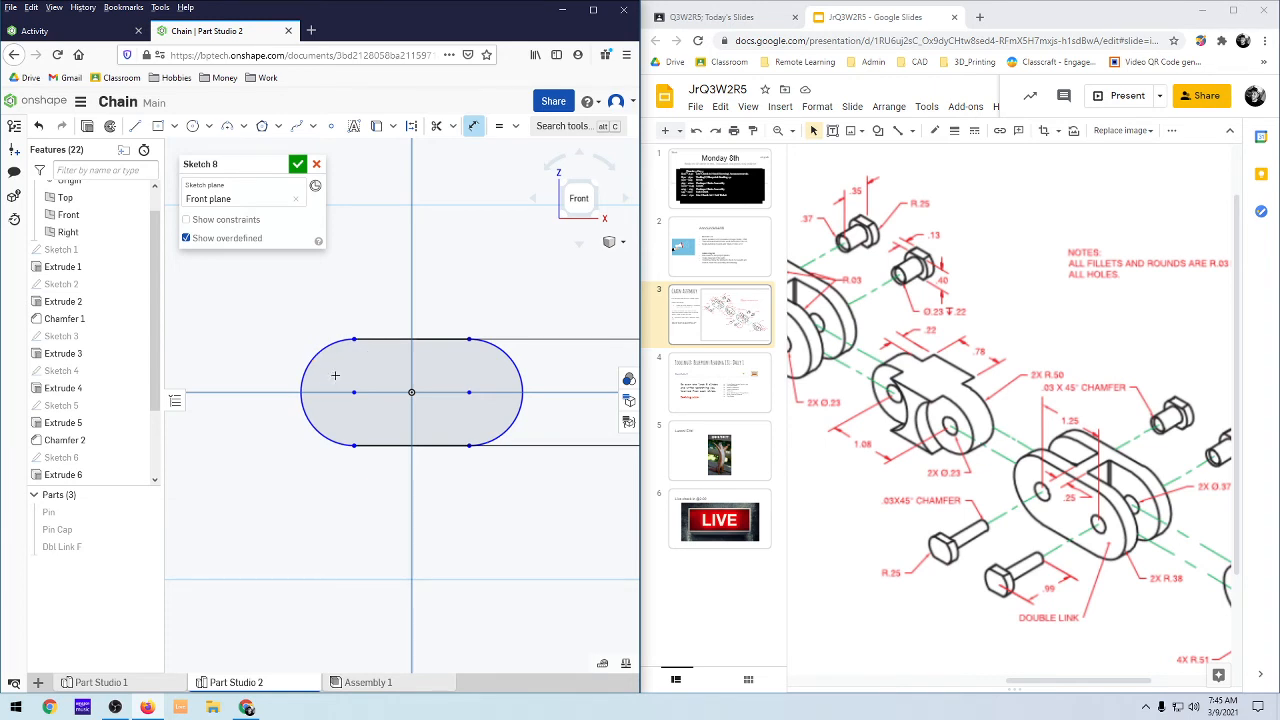
click(372, 339)
click(400, 279)
text(1.08)
key(Return)
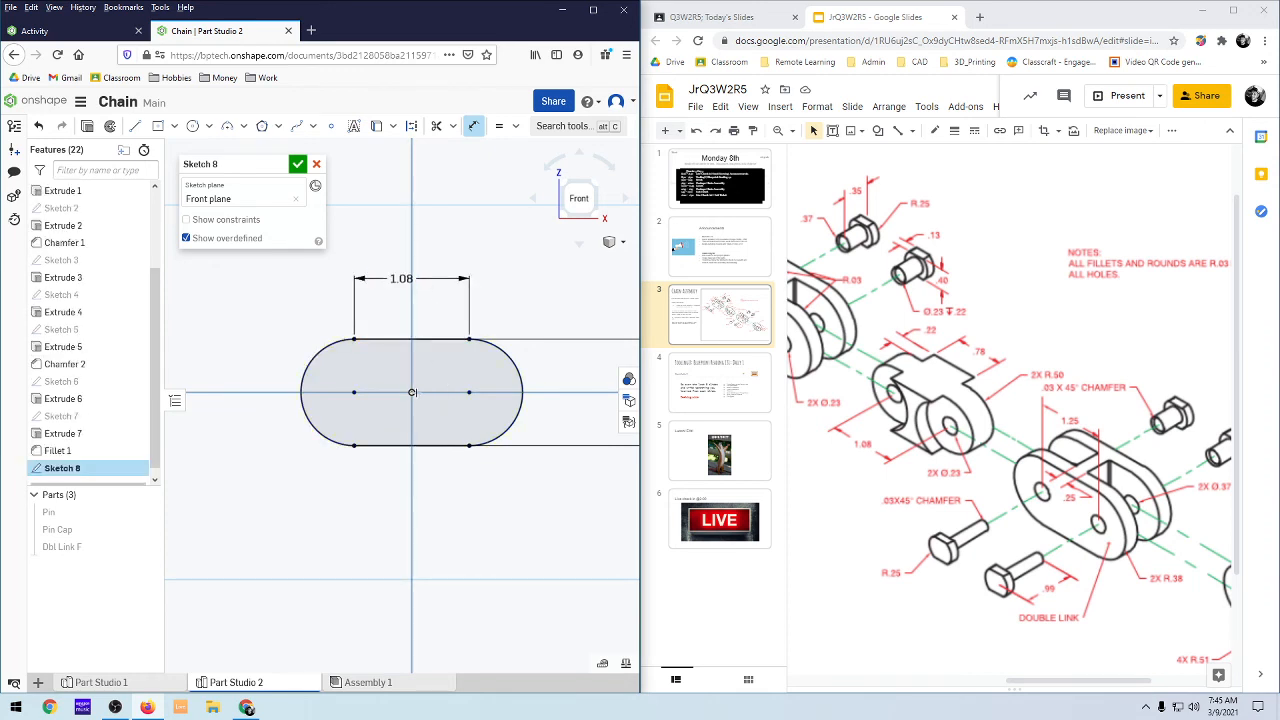
Draw a circle at each of the slot's two arc centres and make the circles equal
key(c)
click(354, 392)
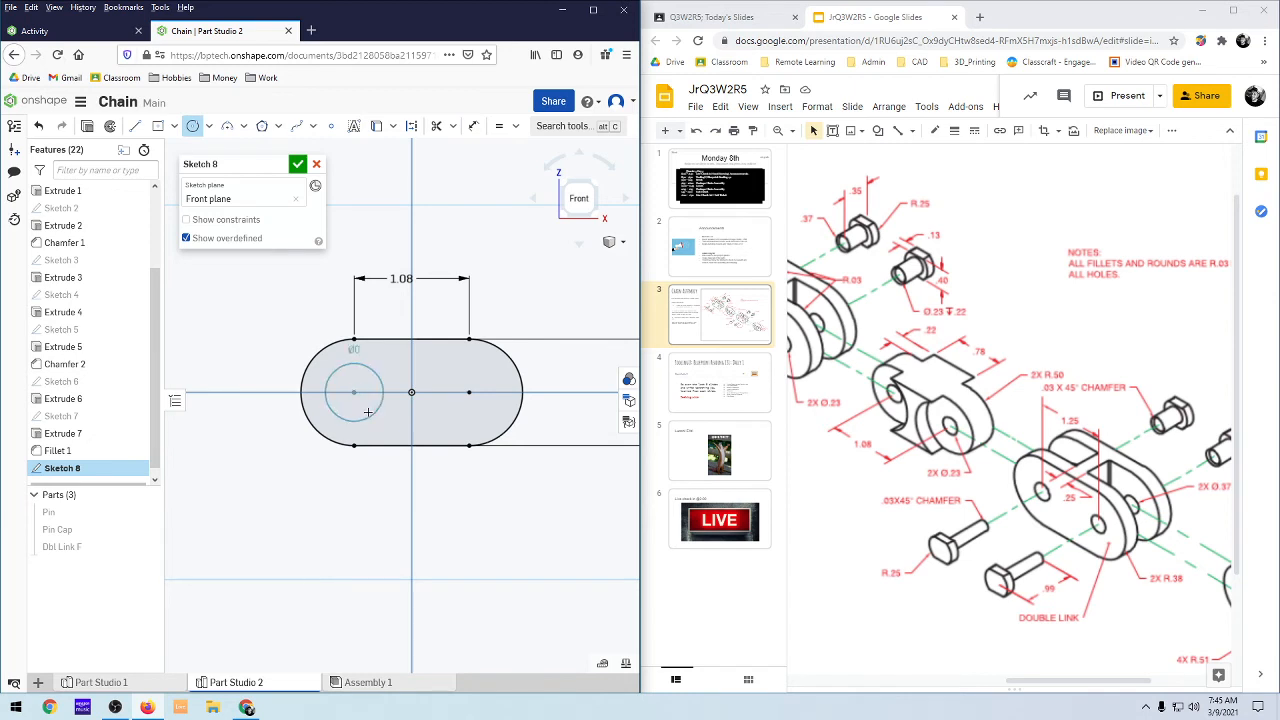
click(372, 410)
click(469, 392)
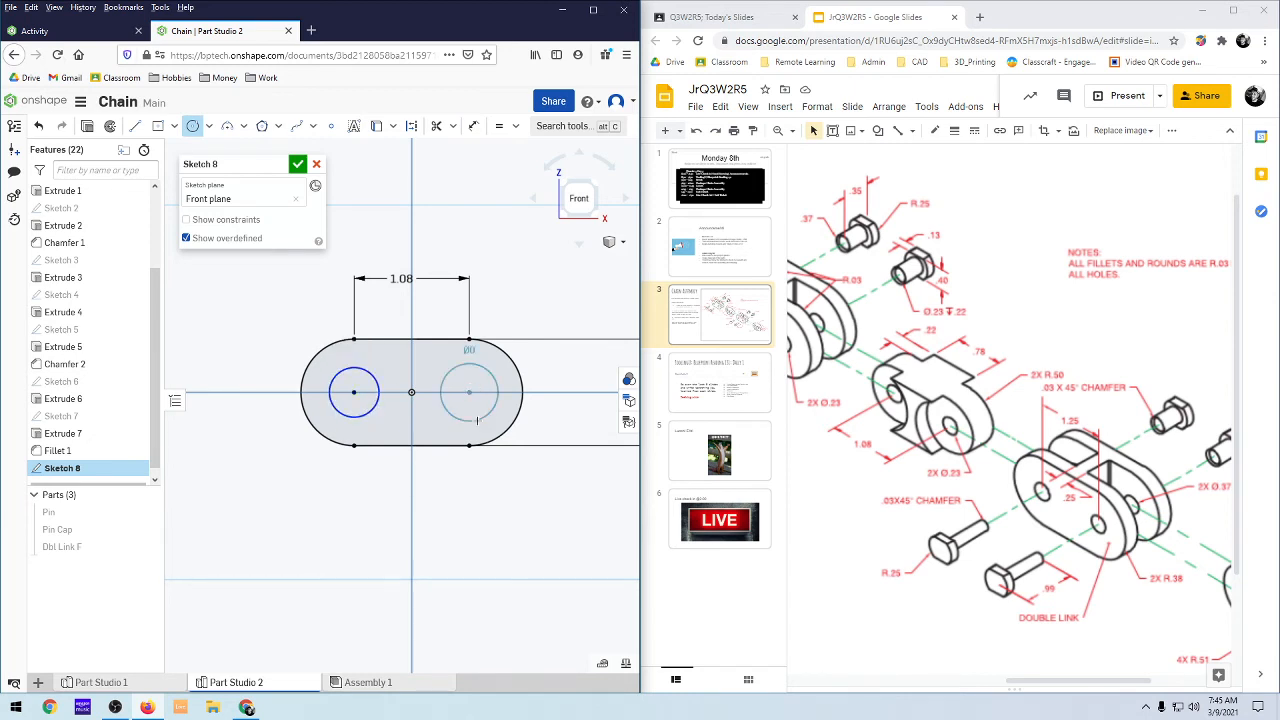
click(470, 364)
key(e)
click(449, 372)
click(380, 382)
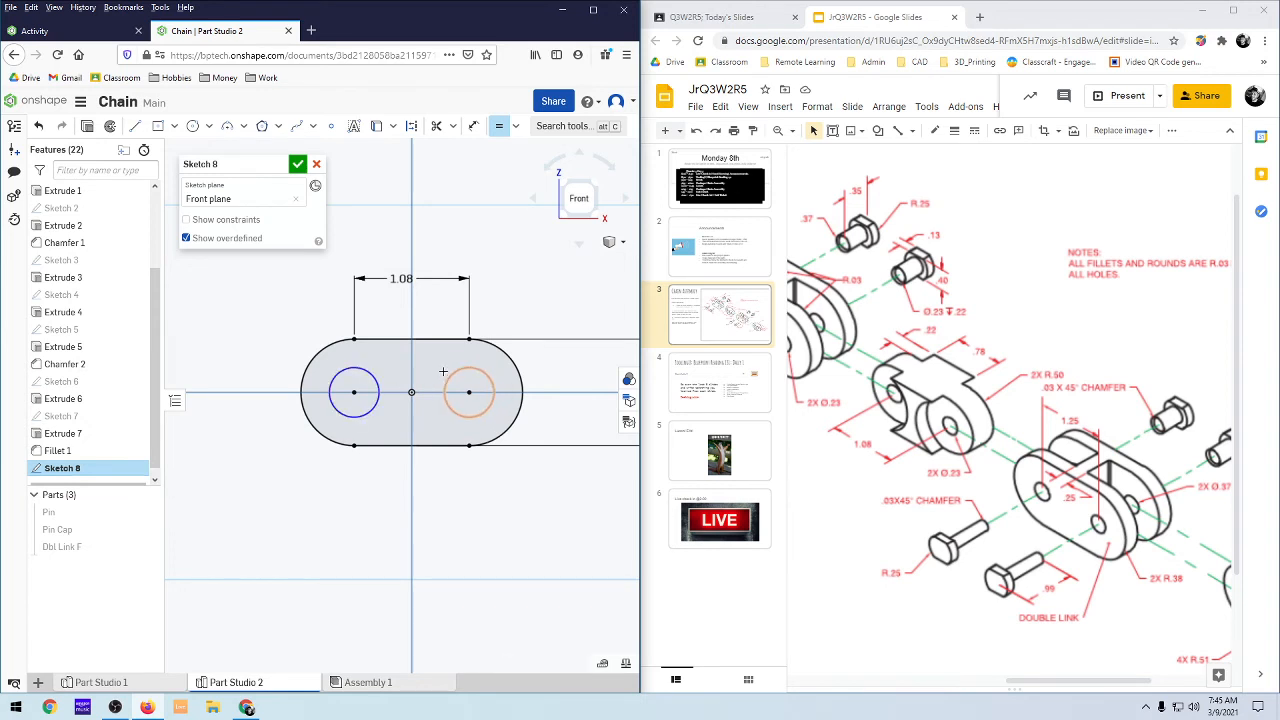
Dimension the equal hole circles with a diameter of 0.23 in
key(d)
click(349, 370)
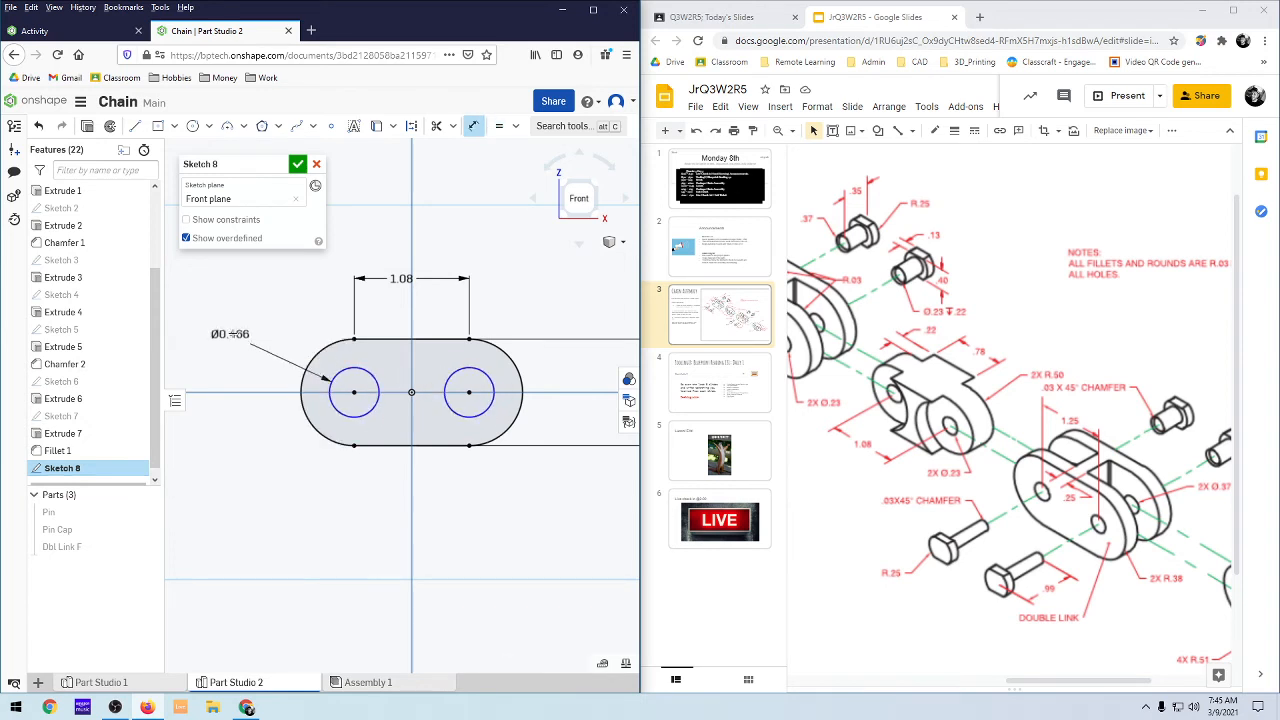
click(230, 335)
text(0.23)
key(Return)
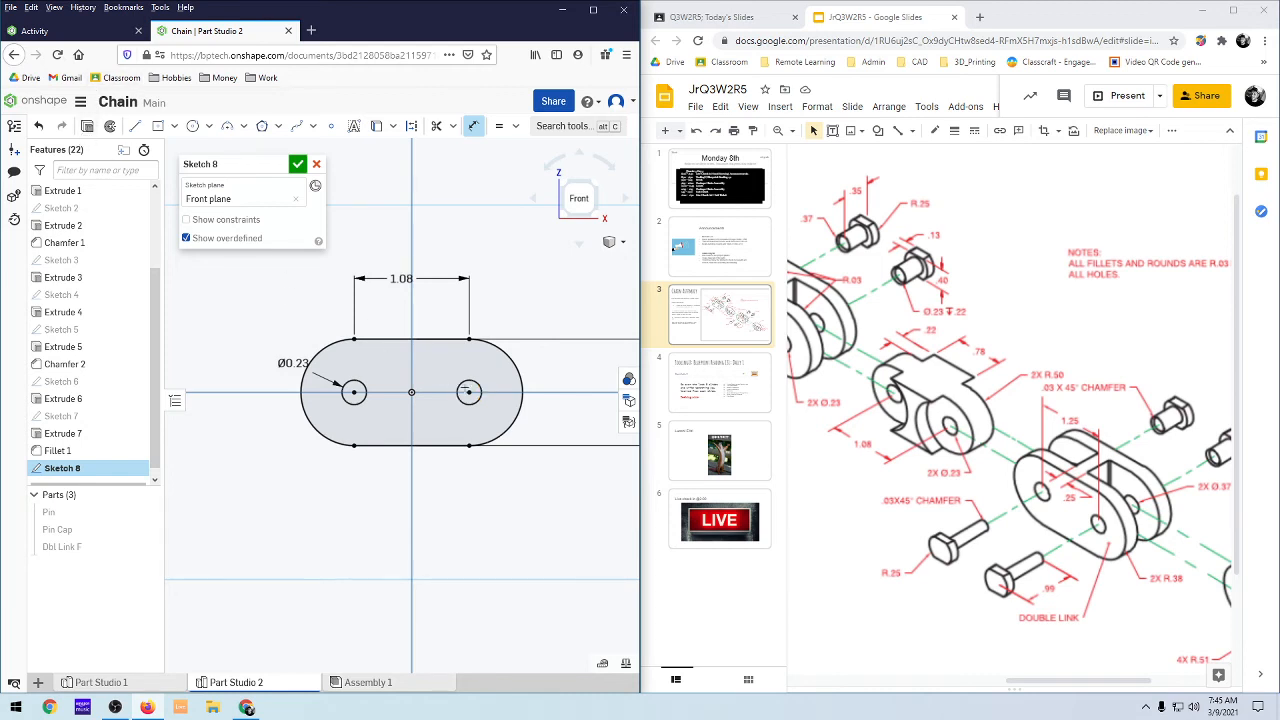
Extrude the slot profile with its two holes as a new solid 0.82 in deep
click(87, 130)
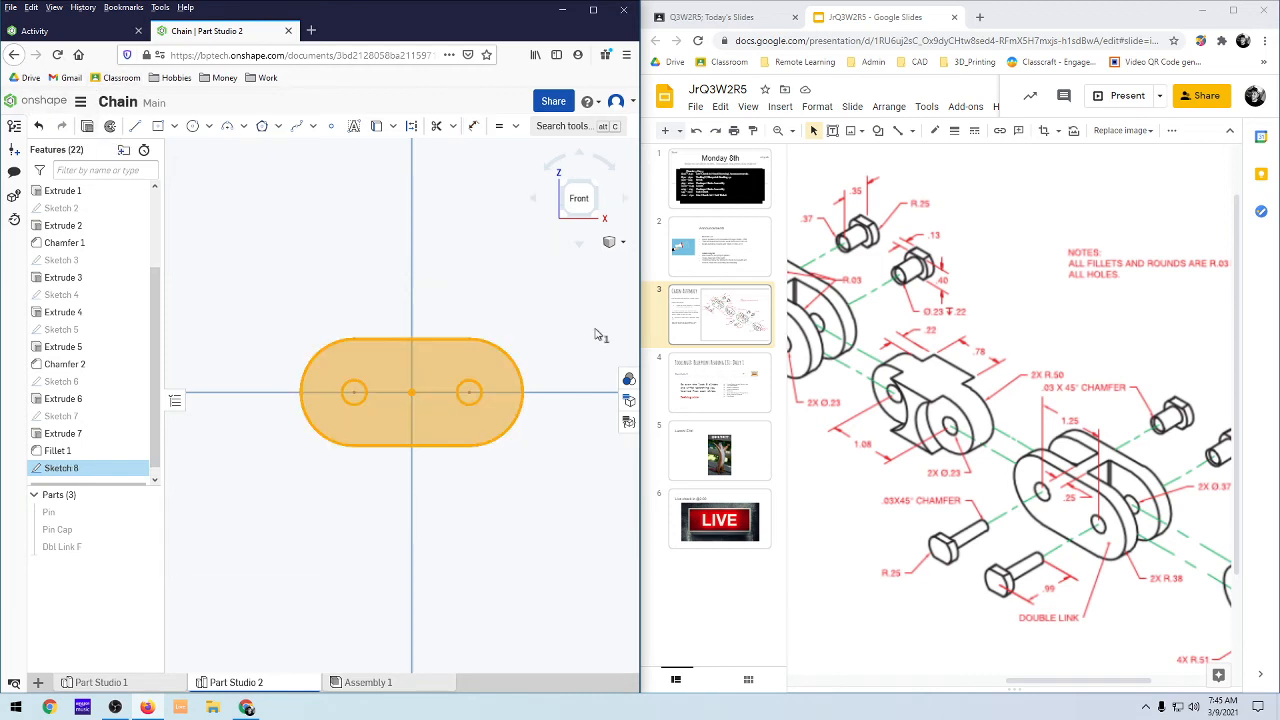
key(shift+e)
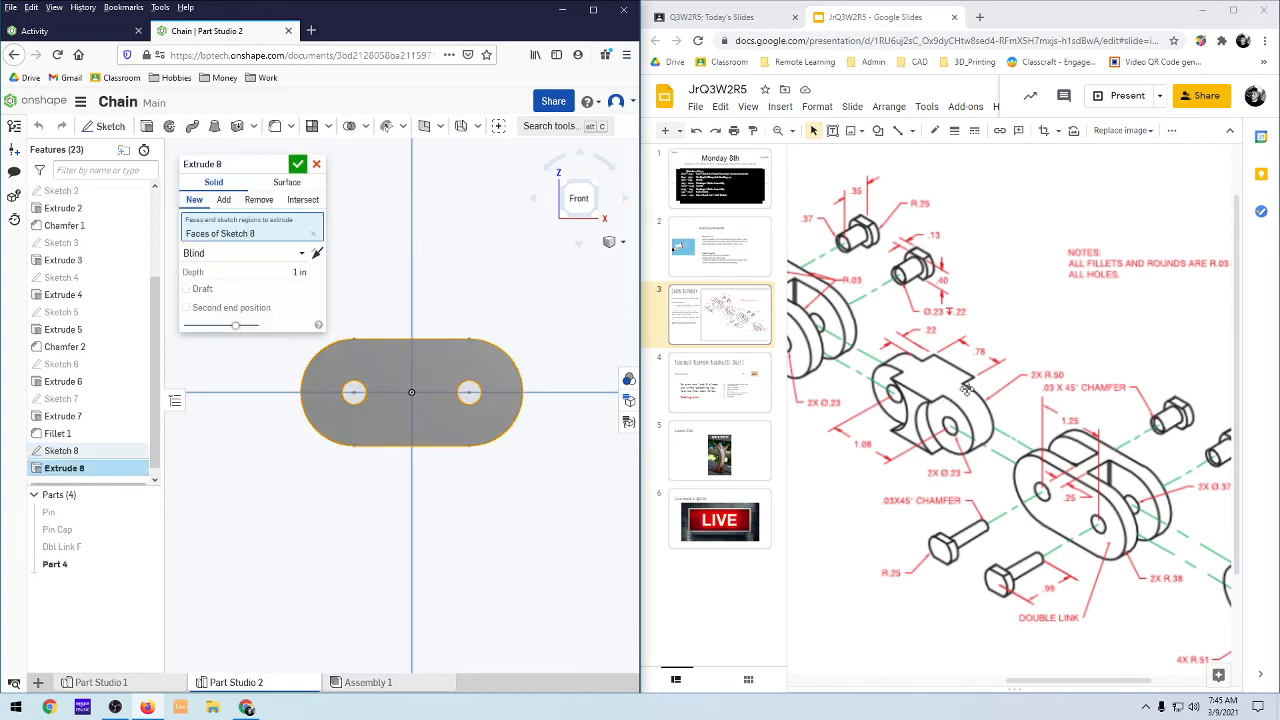
drag(1099, 688, 1167, 688)
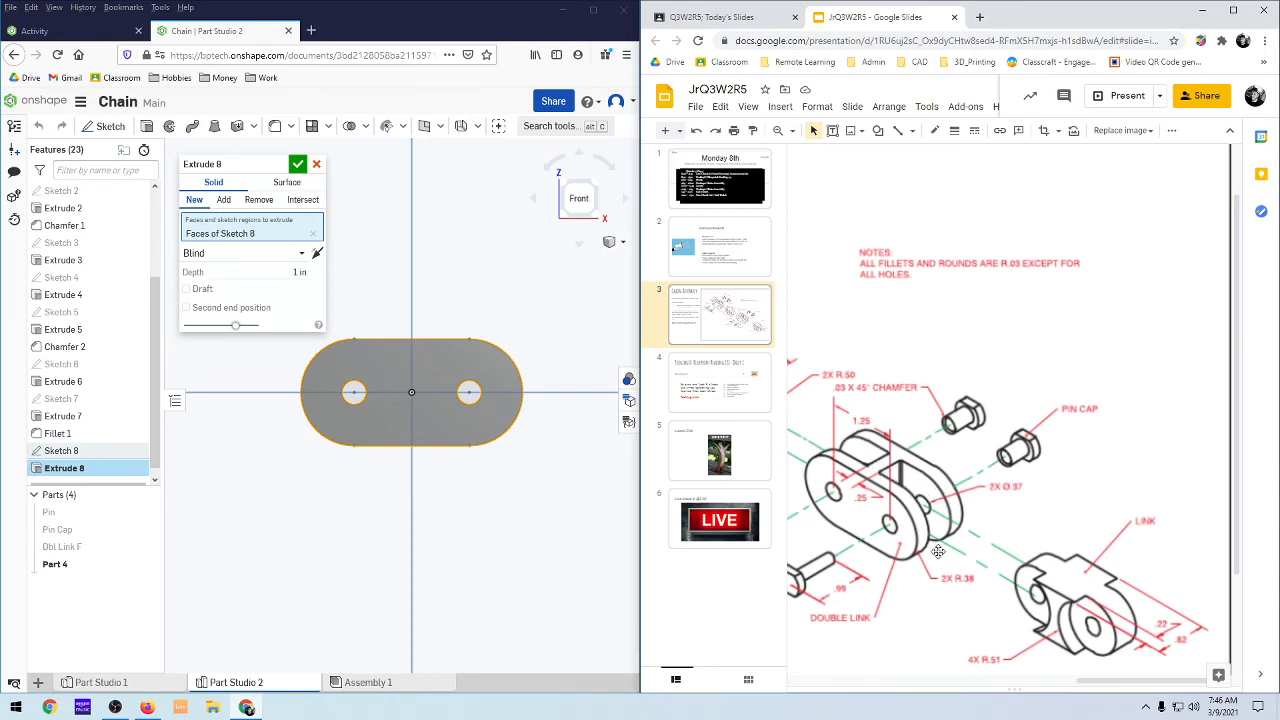
click(303, 271)
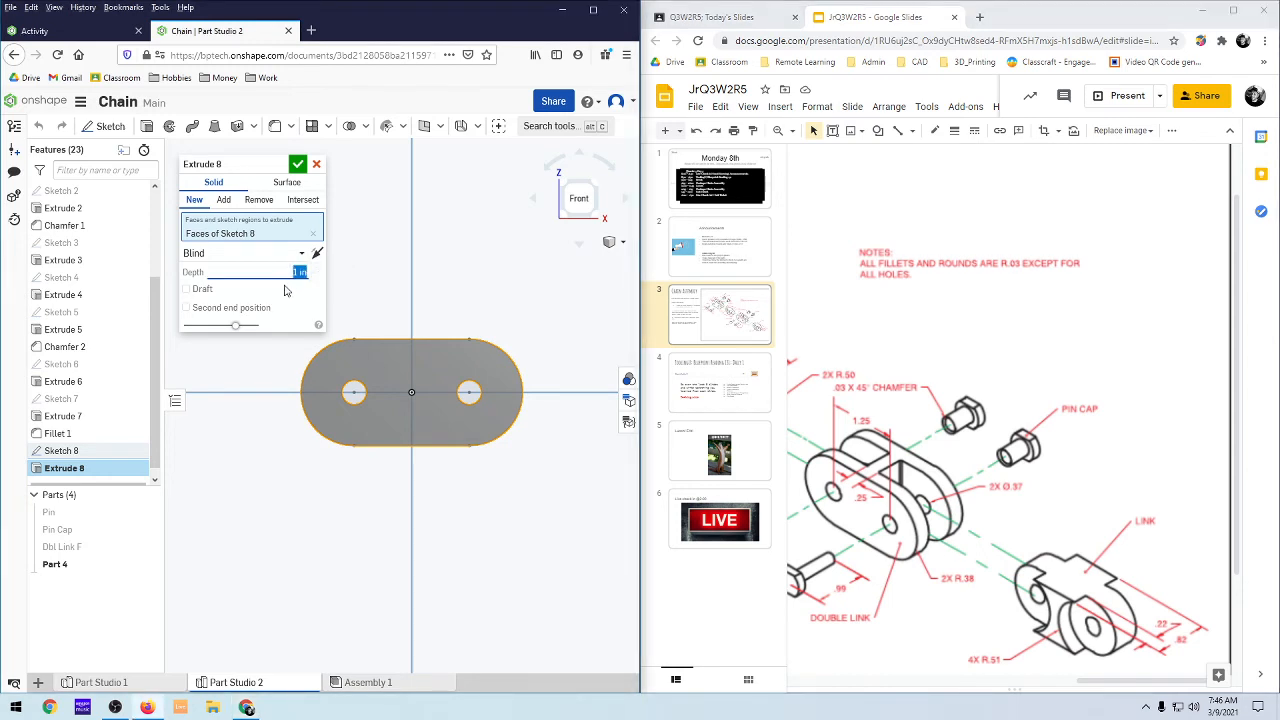
key(BackSpace)
text(.82)
key(Return)
click(297, 164)
mouse_move(277, 436)
right_down()
mouse_move(287, 453)
mouse_move(265, 457)
mouse_move(282, 453)
right_up()
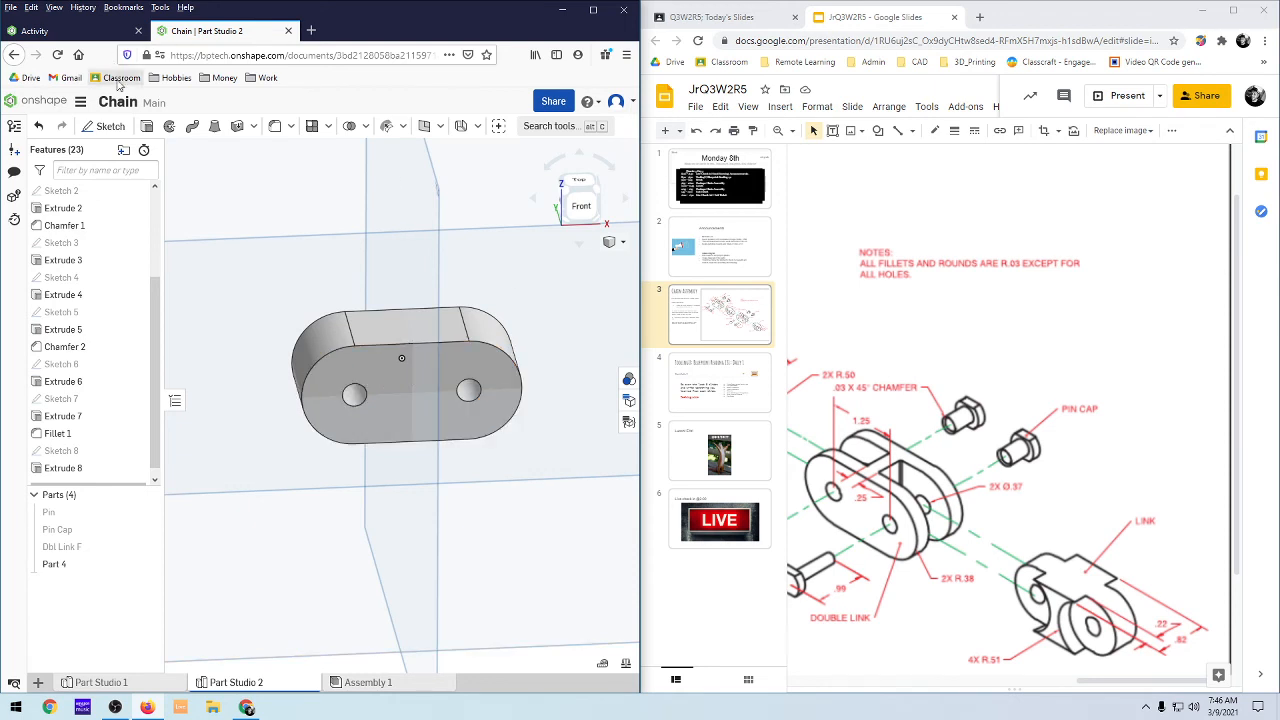
Sketch two 1 in diameter circles on the link's front face, concentric with the holes and reaching the ends of the straight edge
click(106, 126)
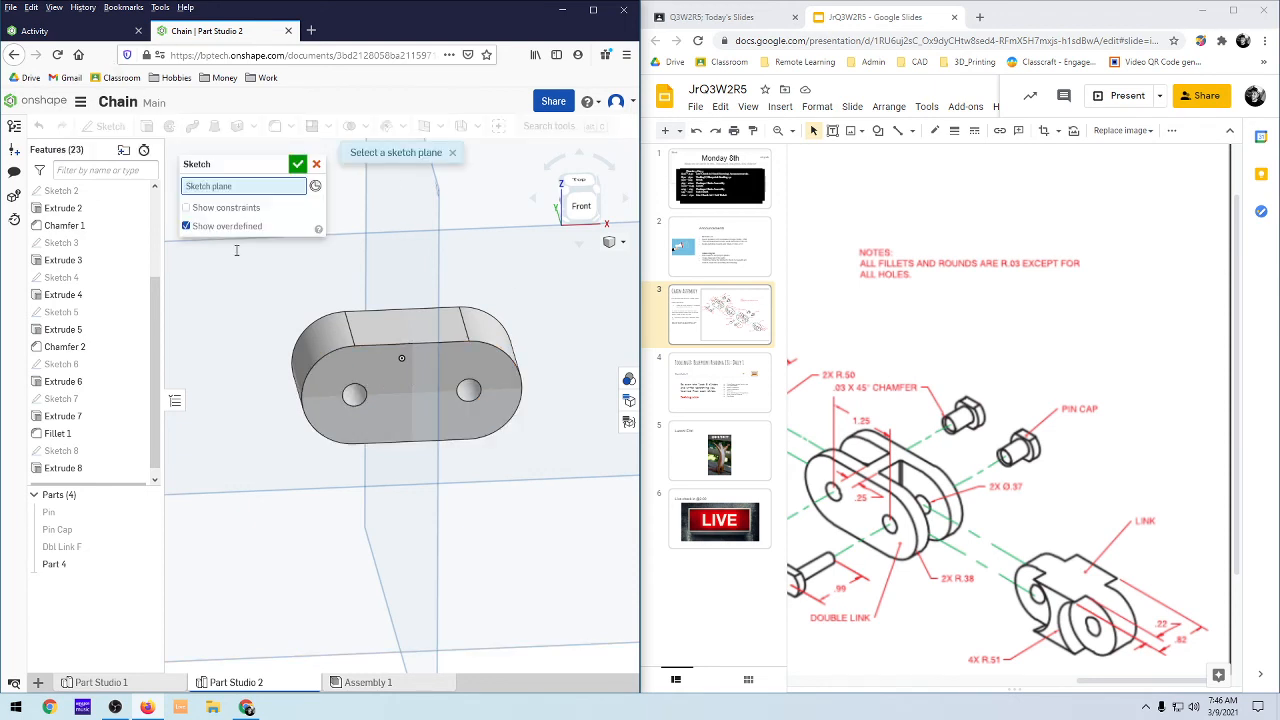
click(396, 376)
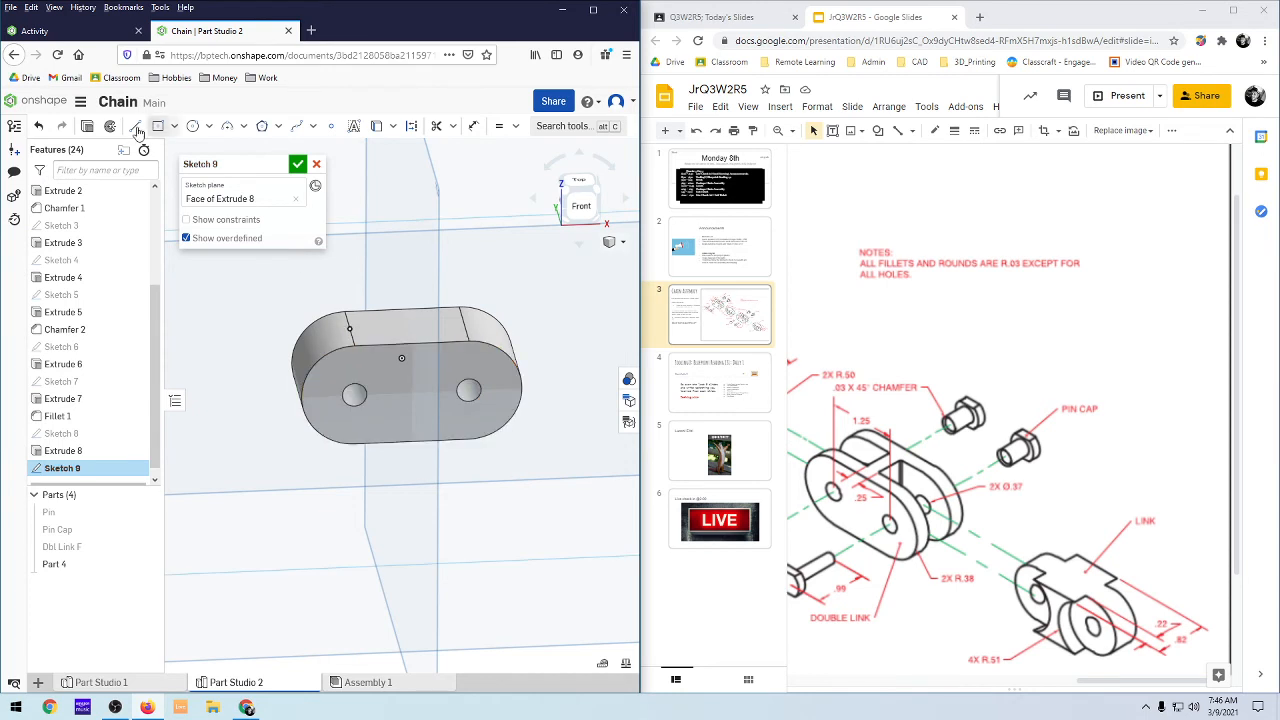
click(193, 126)
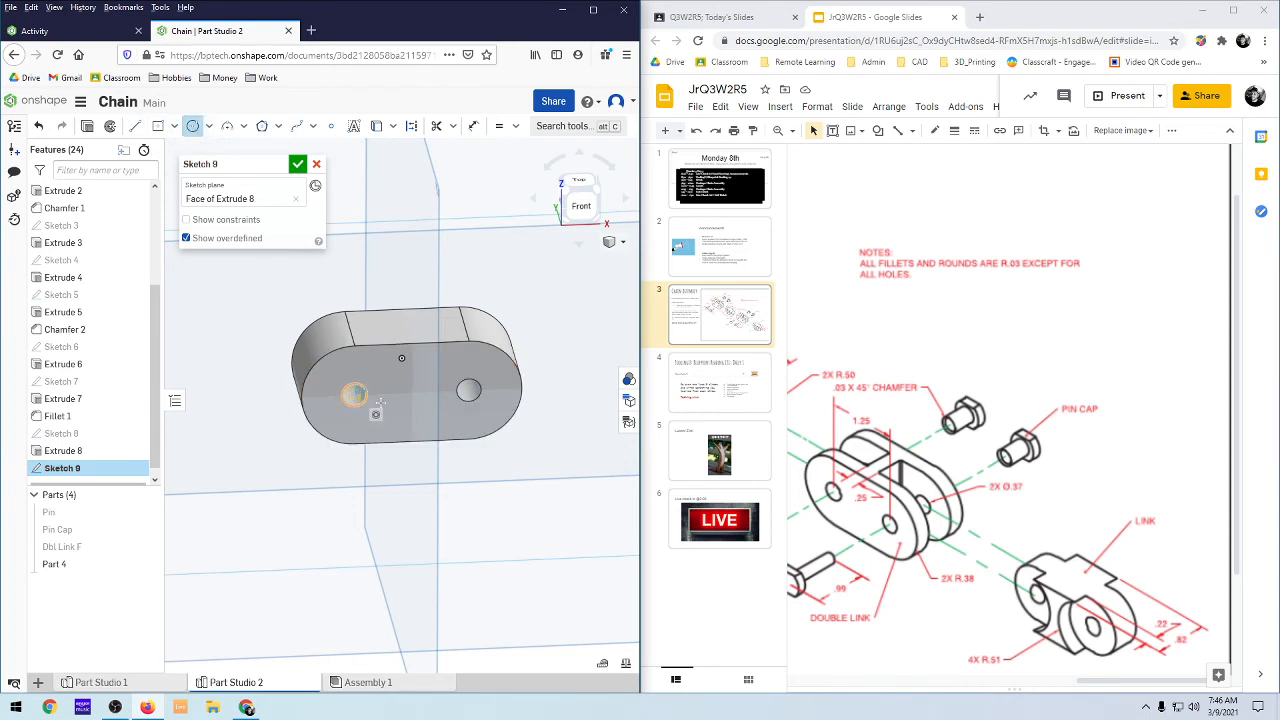
click(354, 394)
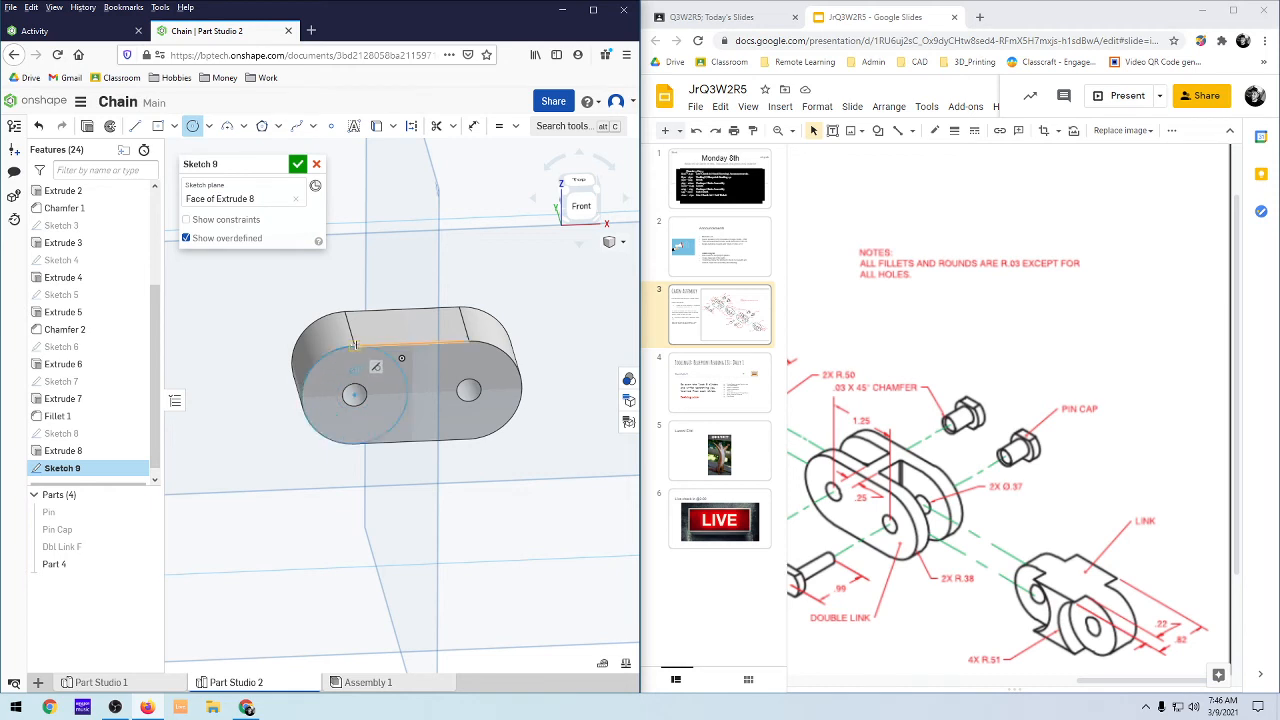
click(355, 345)
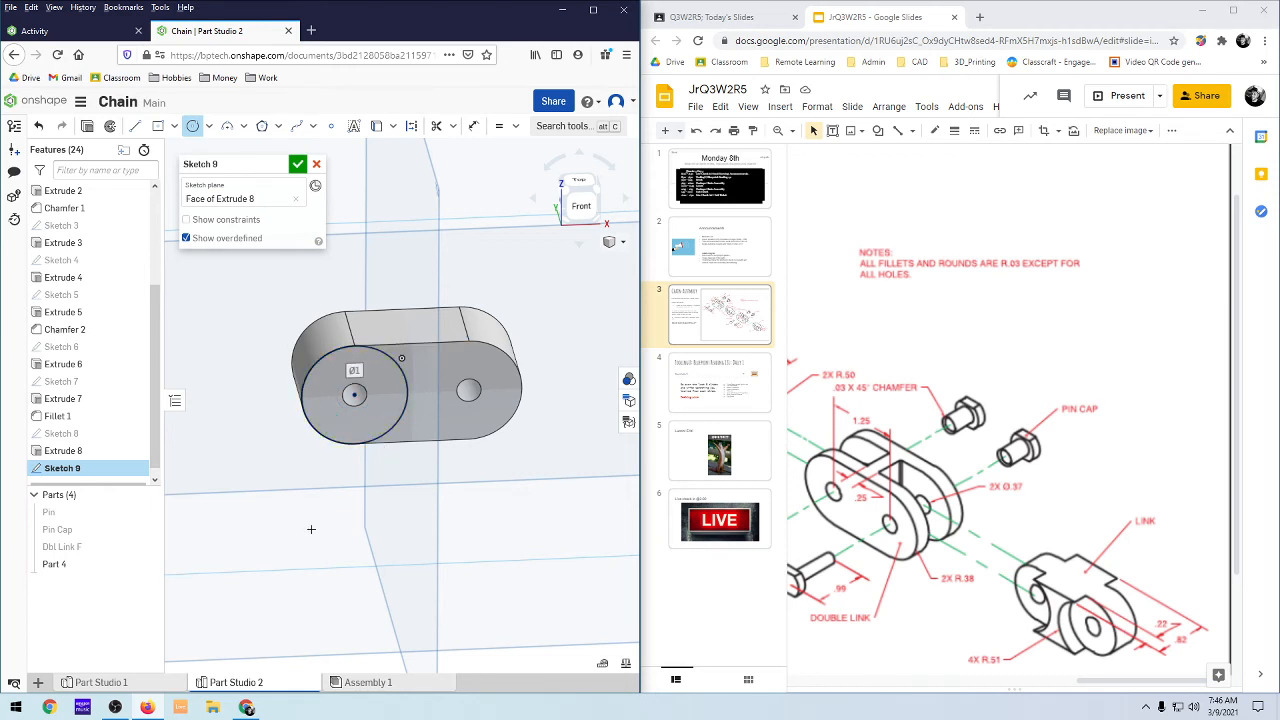
click(469, 392)
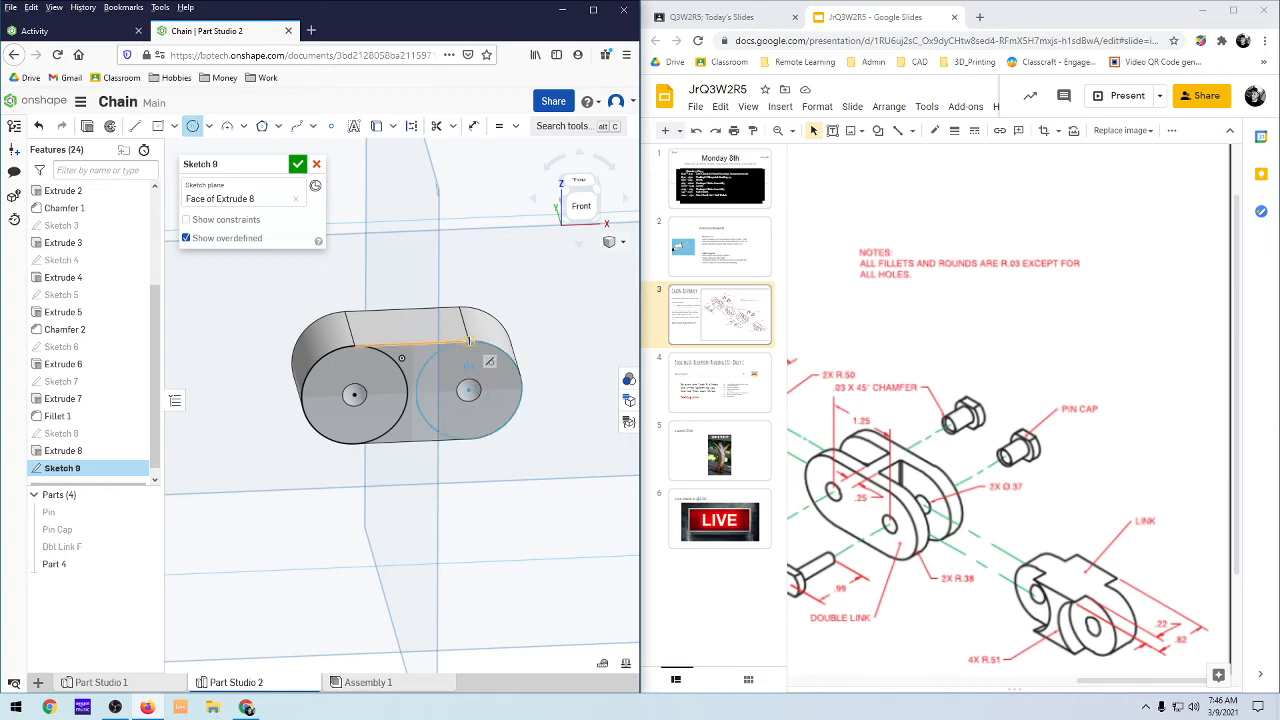
click(469, 342)
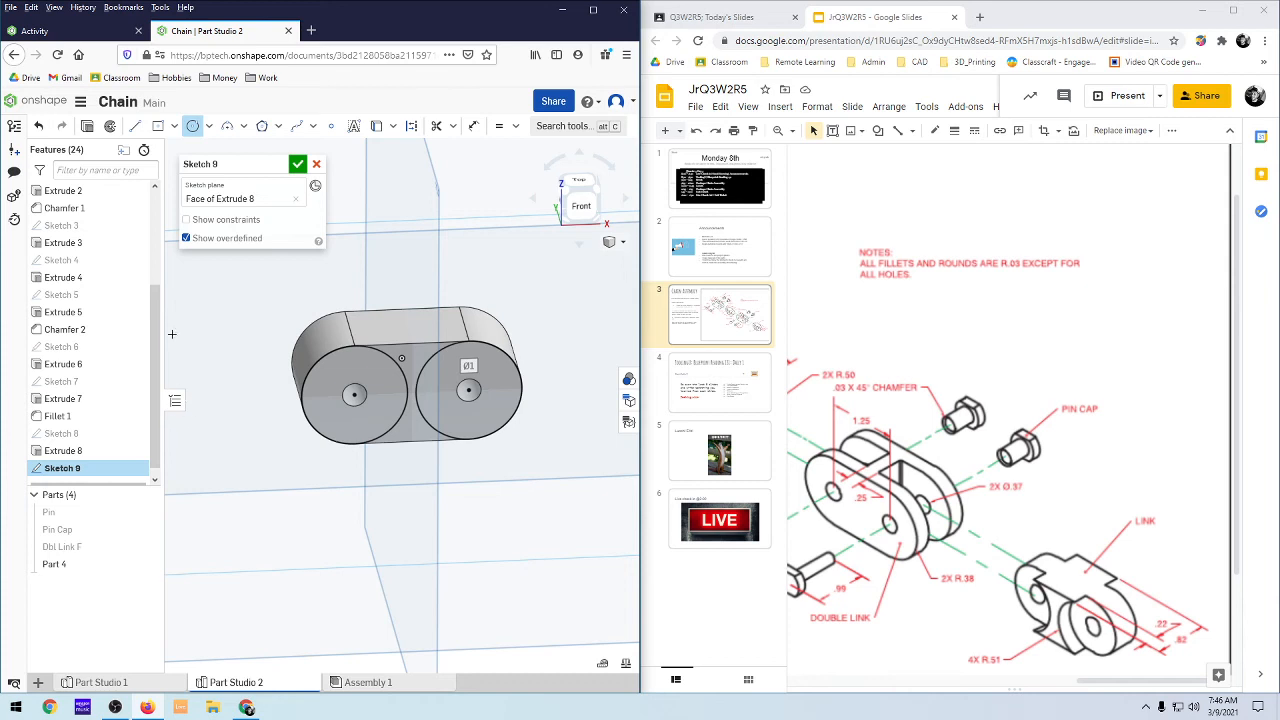
Cut the two circular regions 0.22 in deep into the link's front face
click(87, 127)
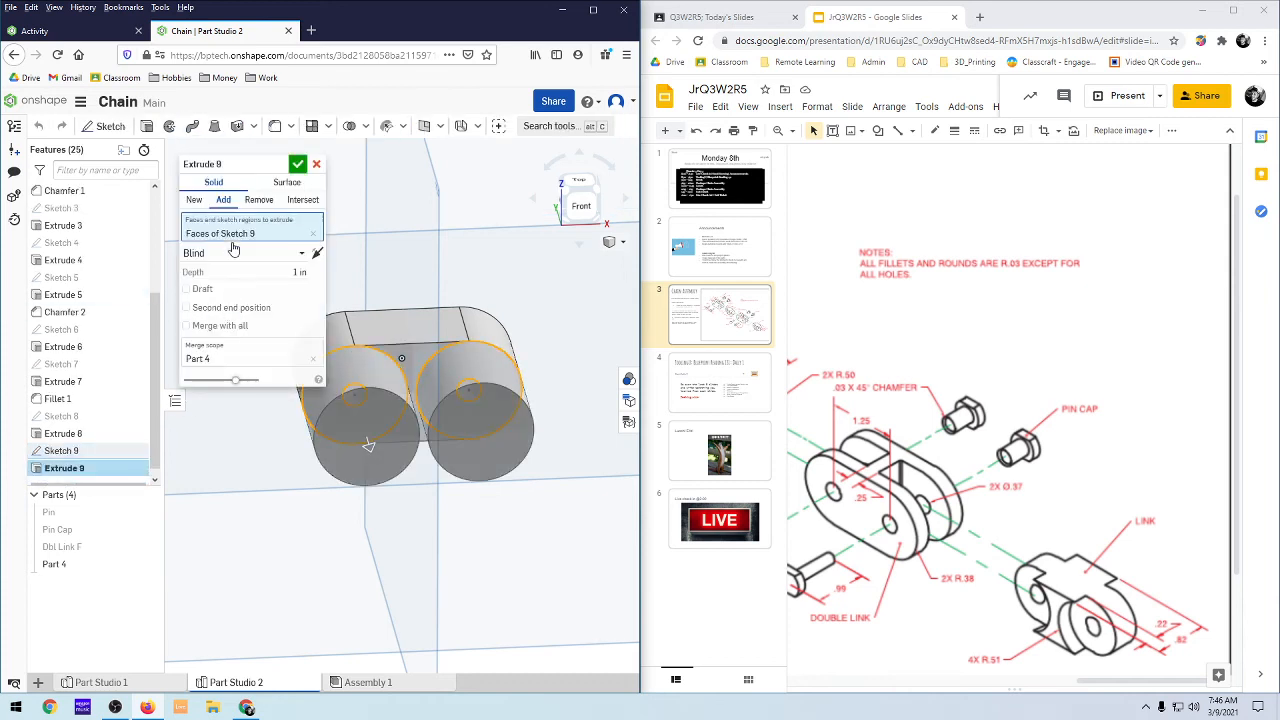
click(258, 201)
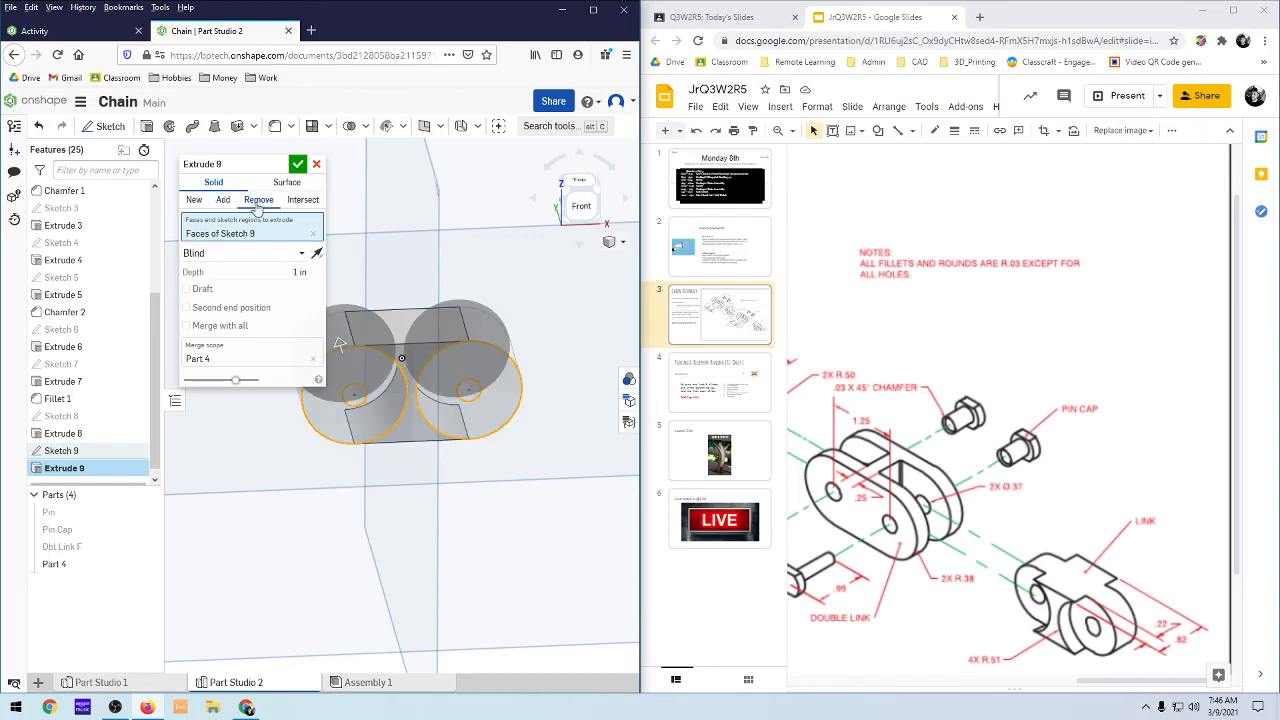
click(285, 272)
text(0.22)
click(297, 163)
right_drag(316, 417, 287, 413)
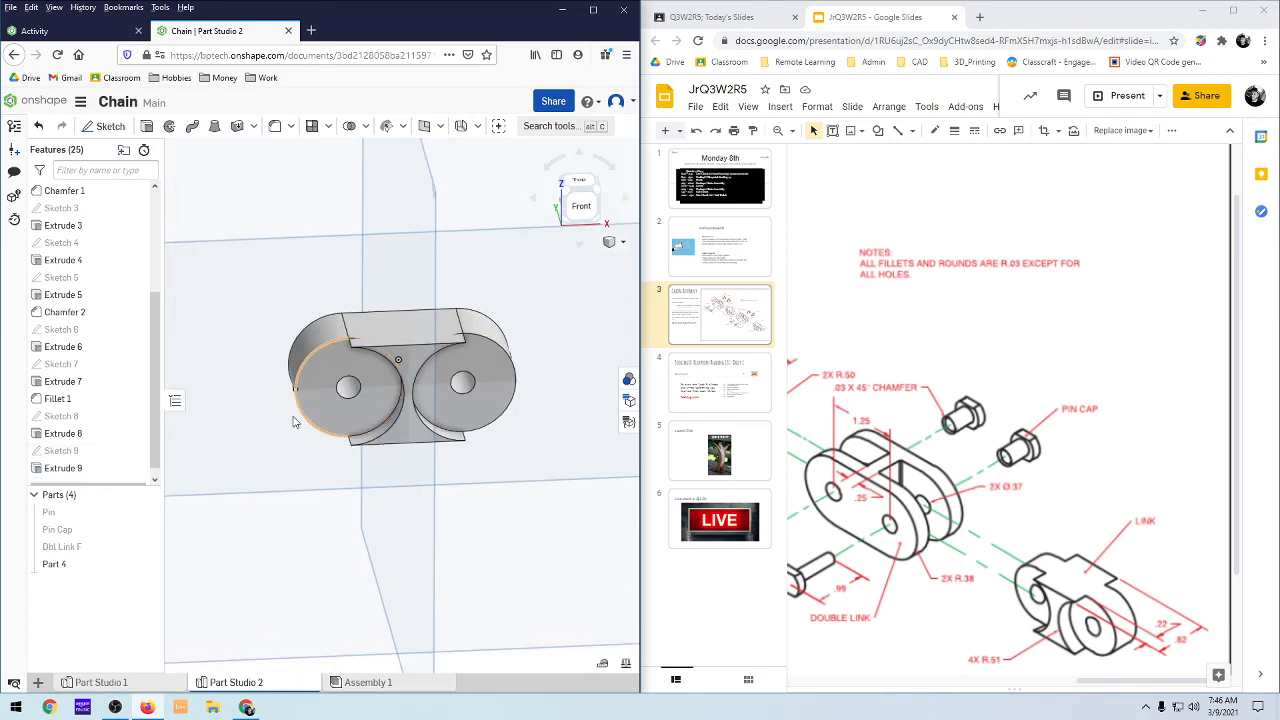